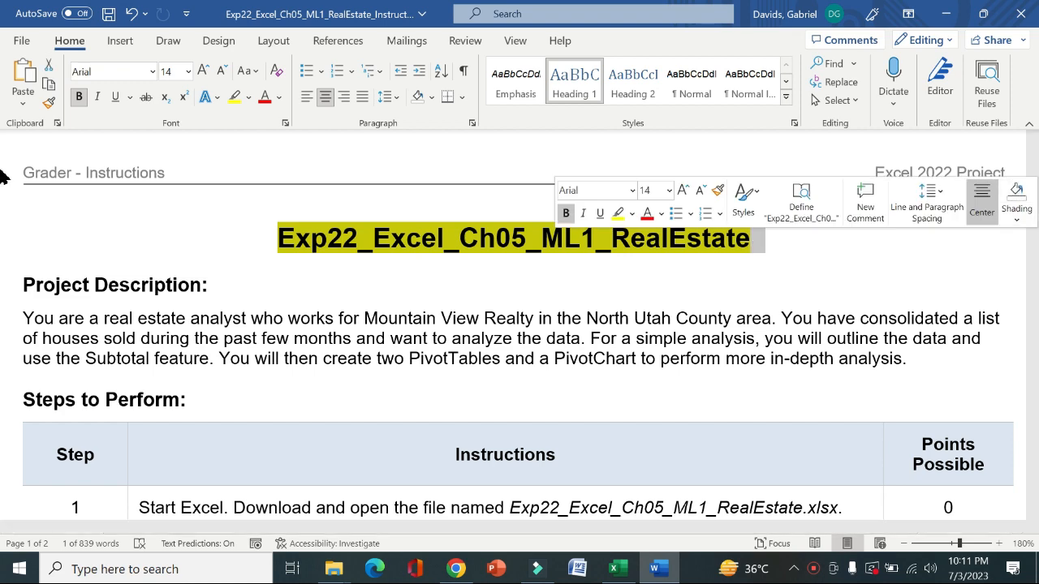
# Highlight the step 1 instruction text in yellow in the project instructions table
pyautogui.scroll(-2, 4, 194)
pyautogui.scroll(-2, 4, 199)
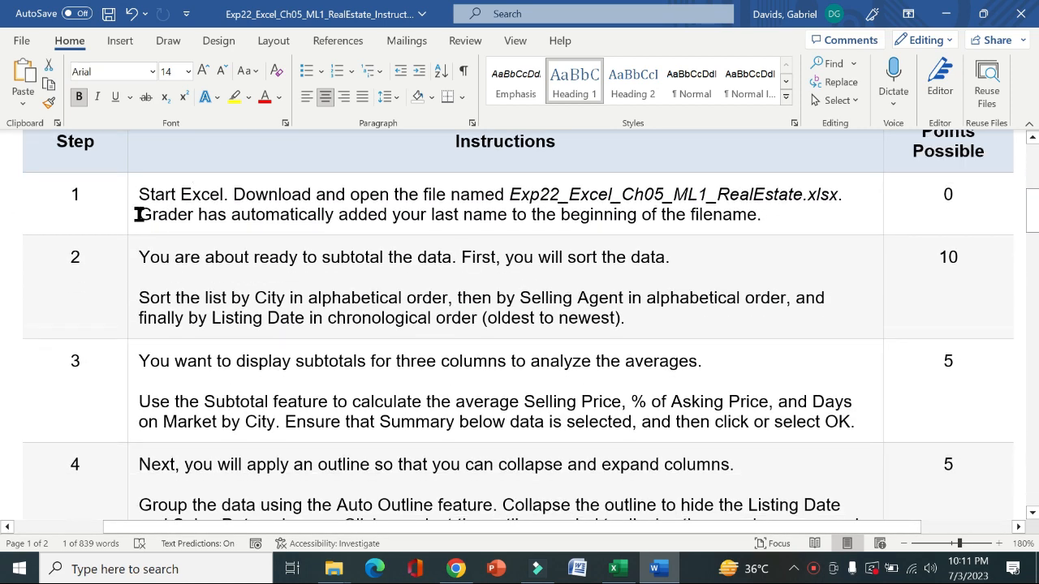
pyautogui.click(129, 217)
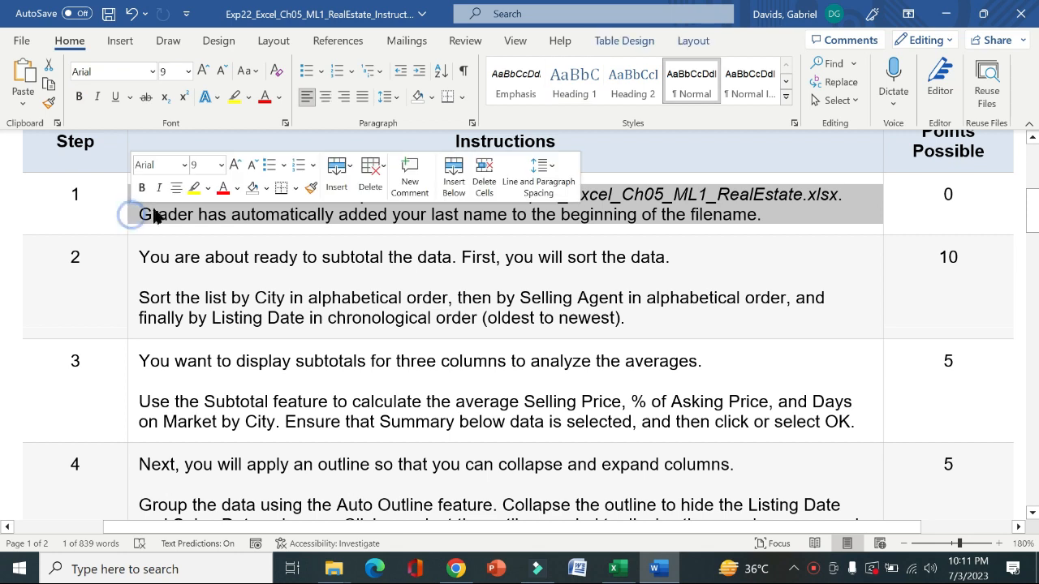
pyautogui.click(193, 188)
pyautogui.click(145, 203)
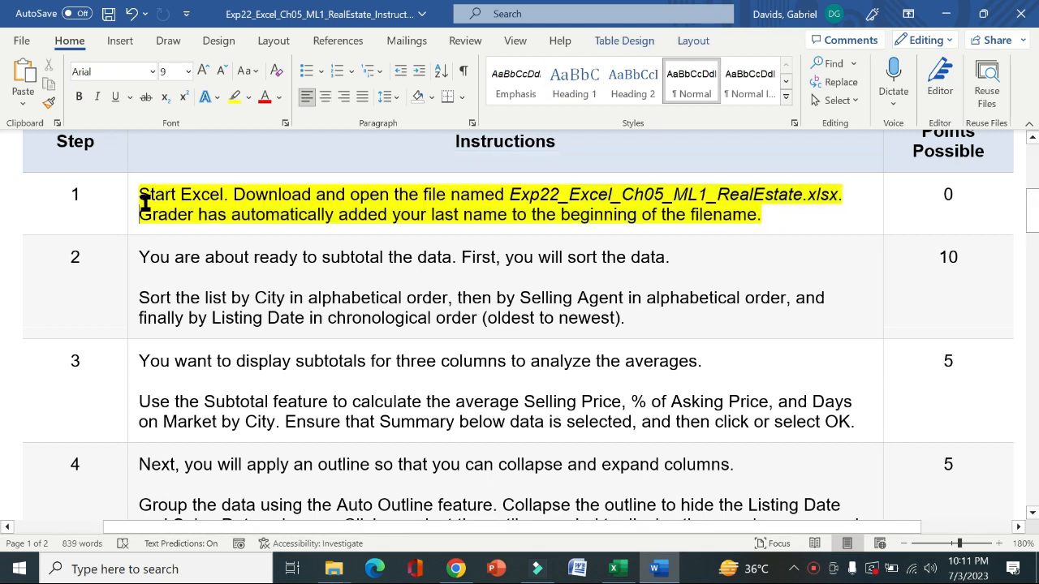
pyautogui.moveTo(156, 199); pyautogui.dragTo(584, 219)
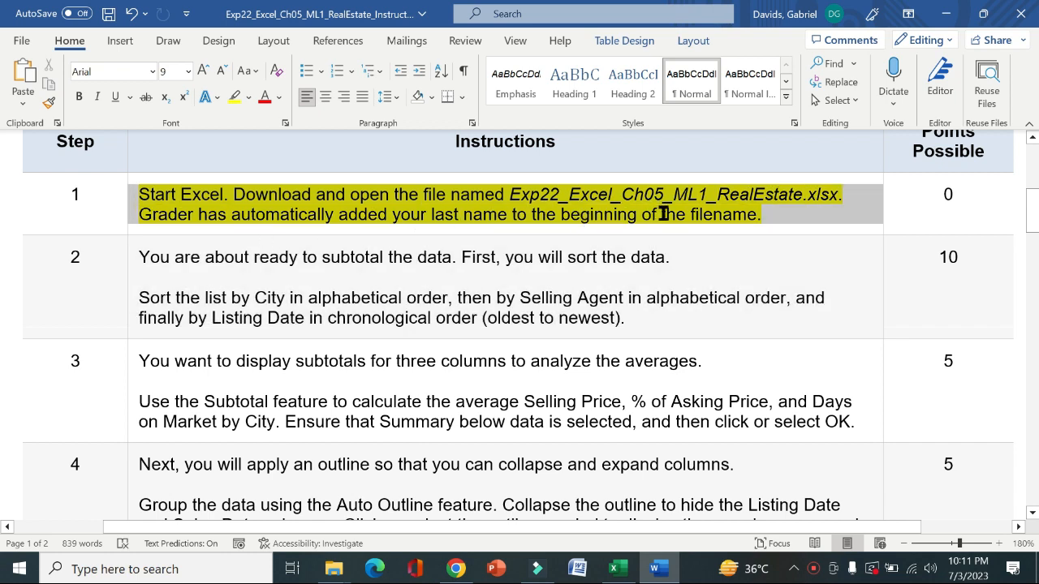
# Switch to the Excel real estate workbook and look through the Sales Subtotals and Sales Data sheets
pyautogui.click(615, 569)
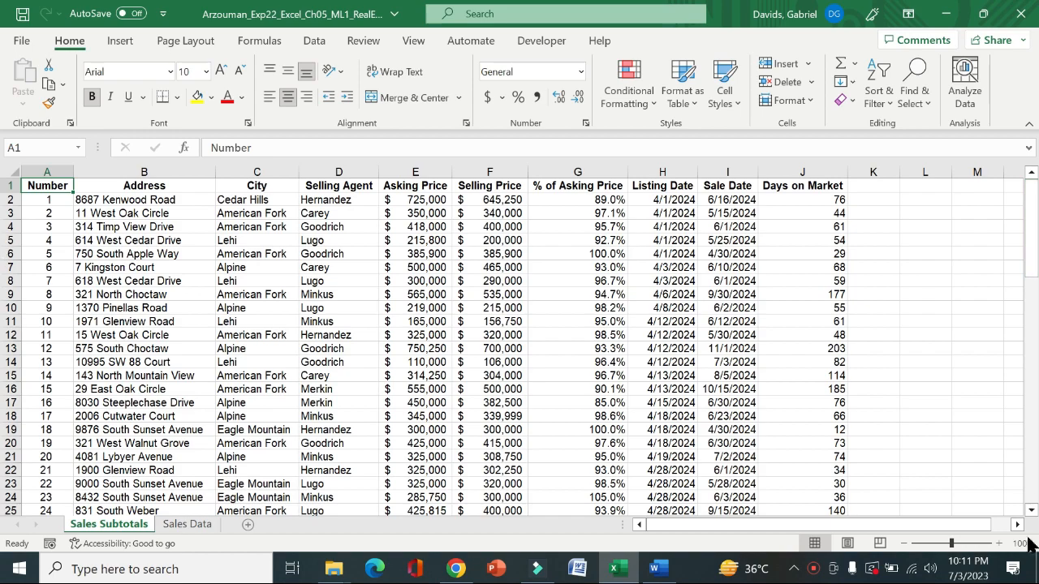
pyautogui.scroll(-7, 4, 445)
pyautogui.scroll(-12, 4, 445)
pyautogui.scroll(19, 4, 445)
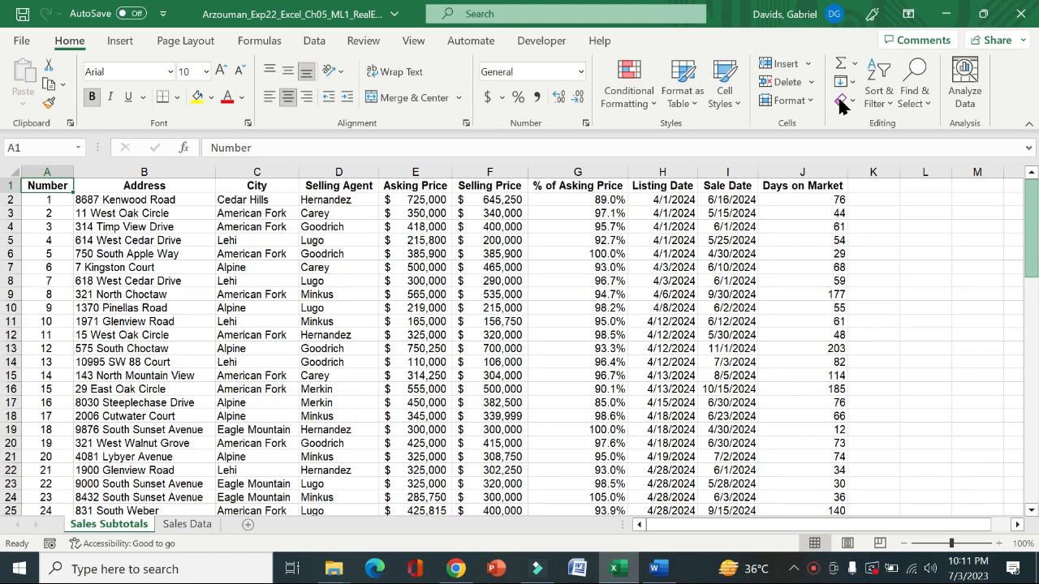
pyautogui.click(200, 529)
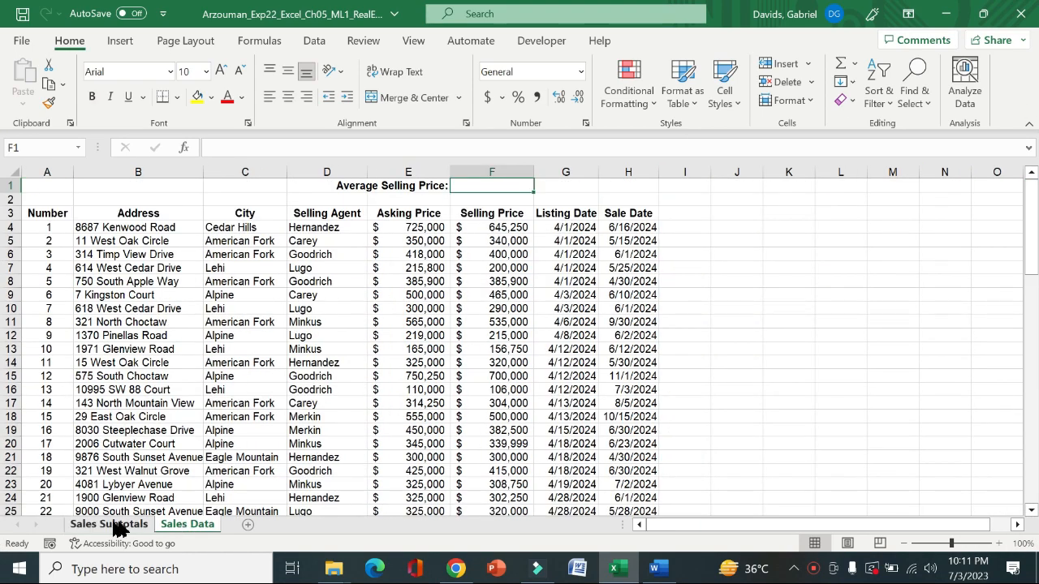
pyautogui.click(112, 526)
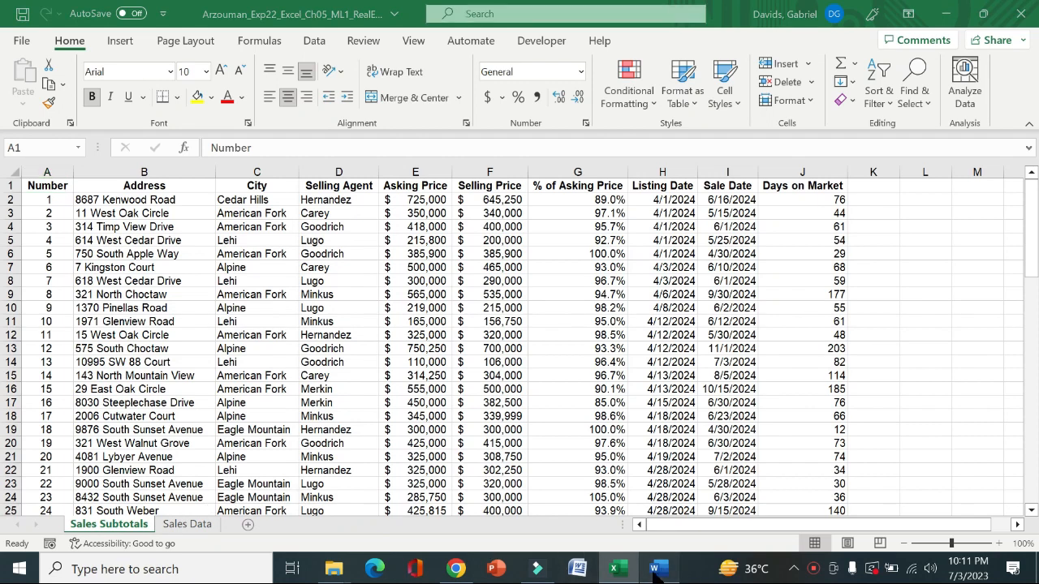
# Switch to the Word instructions, clear the highlight from step 1 and highlight the step 2 text in yellow
pyautogui.click(656, 570)
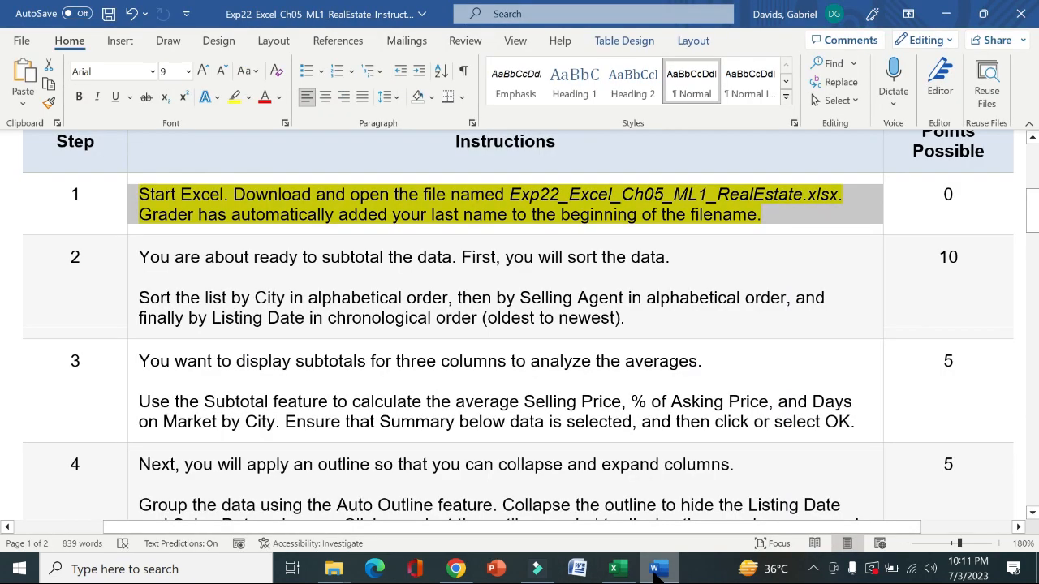
pyautogui.click(111, 209)
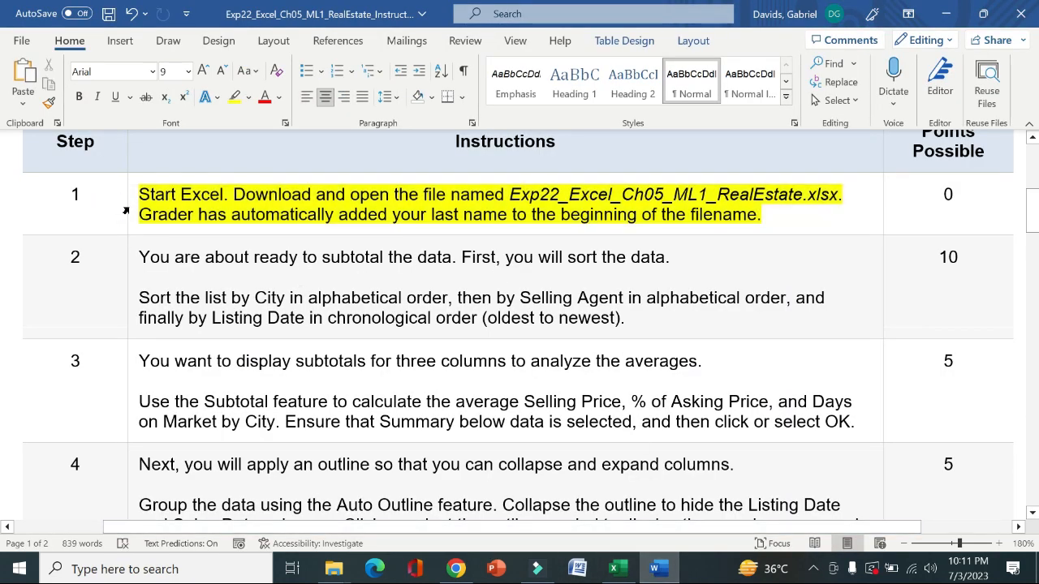
pyautogui.click(126, 211)
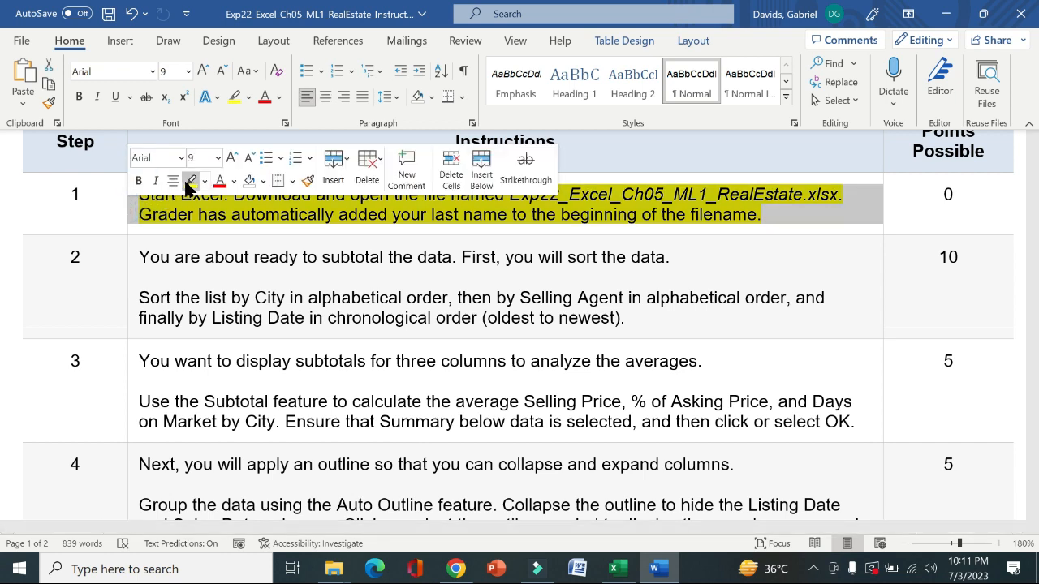
pyautogui.click(186, 184)
pyautogui.click(132, 273)
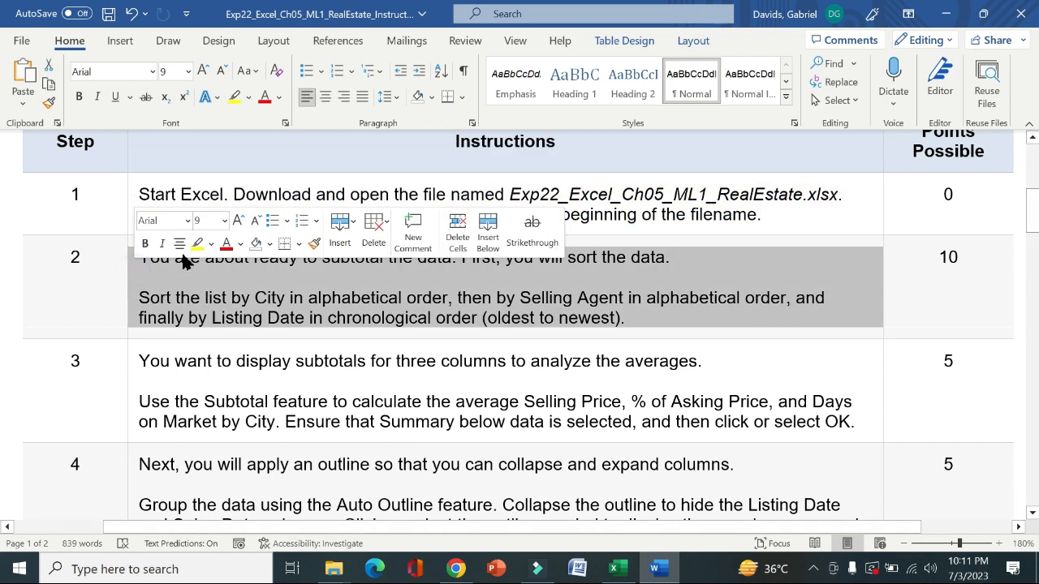
pyautogui.click(199, 247)
pyautogui.click(114, 280)
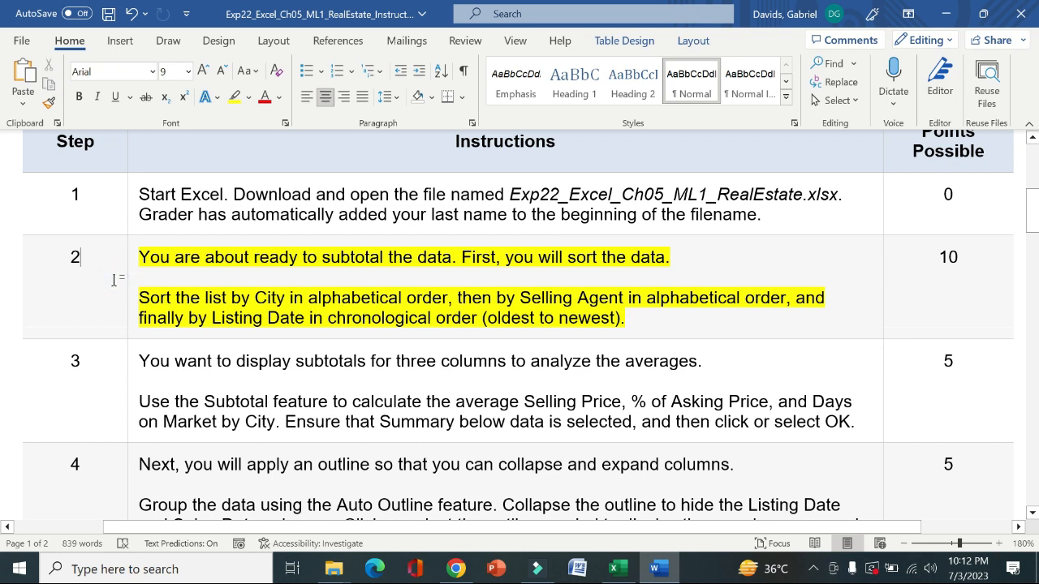
pyautogui.moveTo(150, 257); pyautogui.dragTo(668, 262)
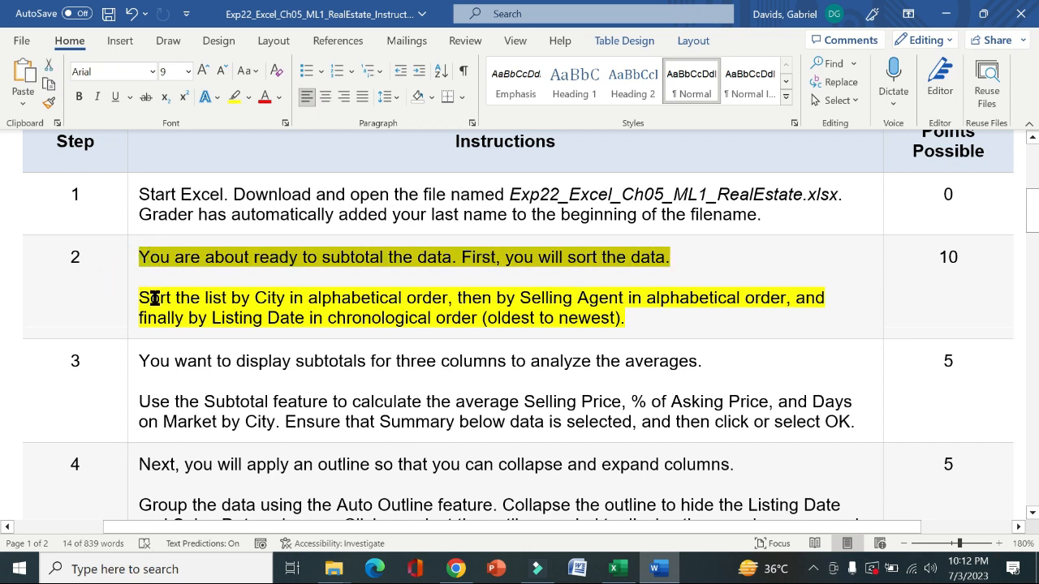
pyautogui.moveTo(146, 298); pyautogui.dragTo(446, 300)
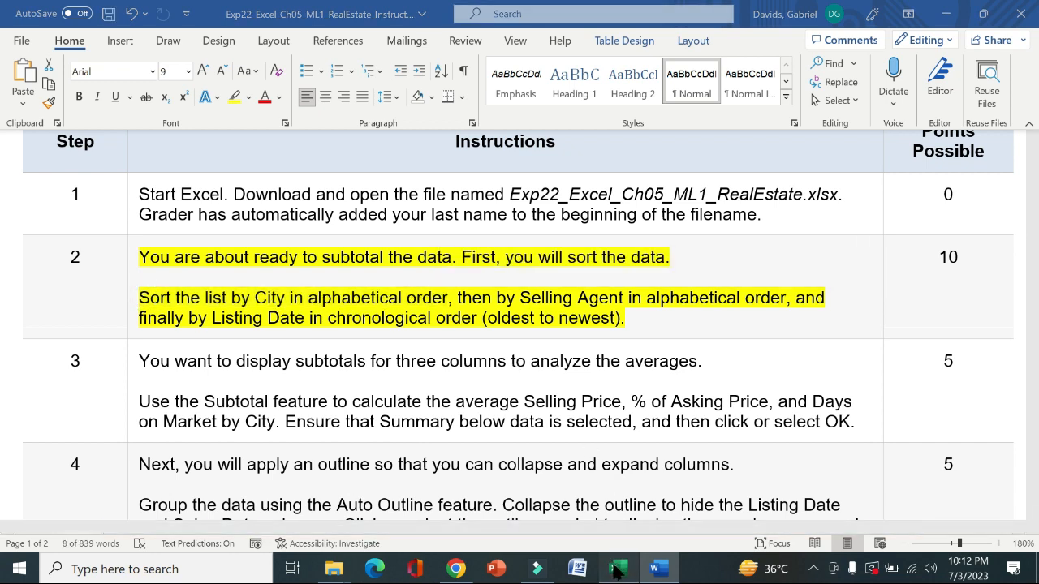
# Switch to Excel and start a custom sort of the Sales Subtotals list with City, A to Z, as the first level
pyautogui.click(614, 568)
pyautogui.click(150, 279)
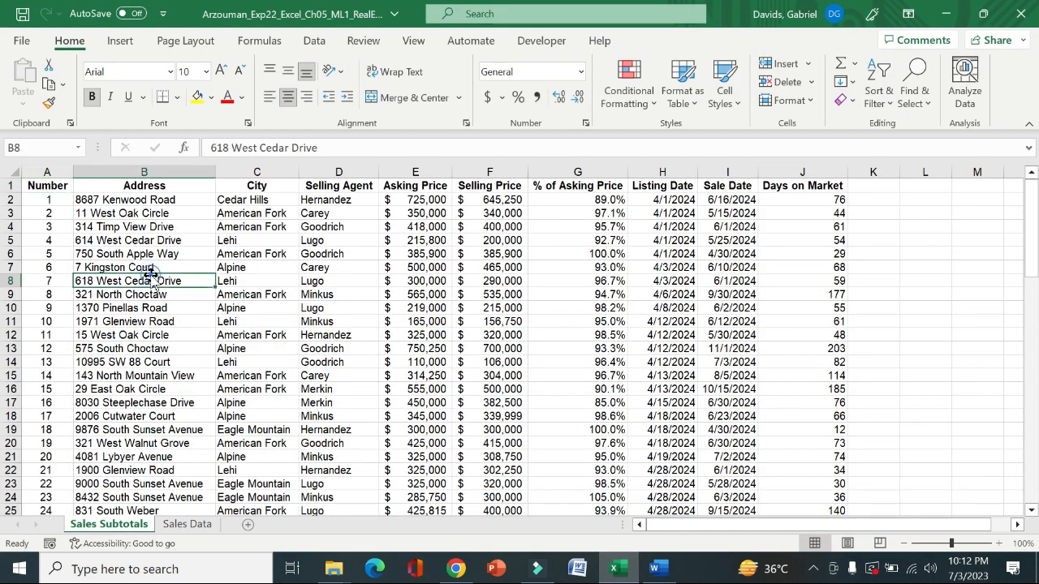
pyautogui.click(880, 95)
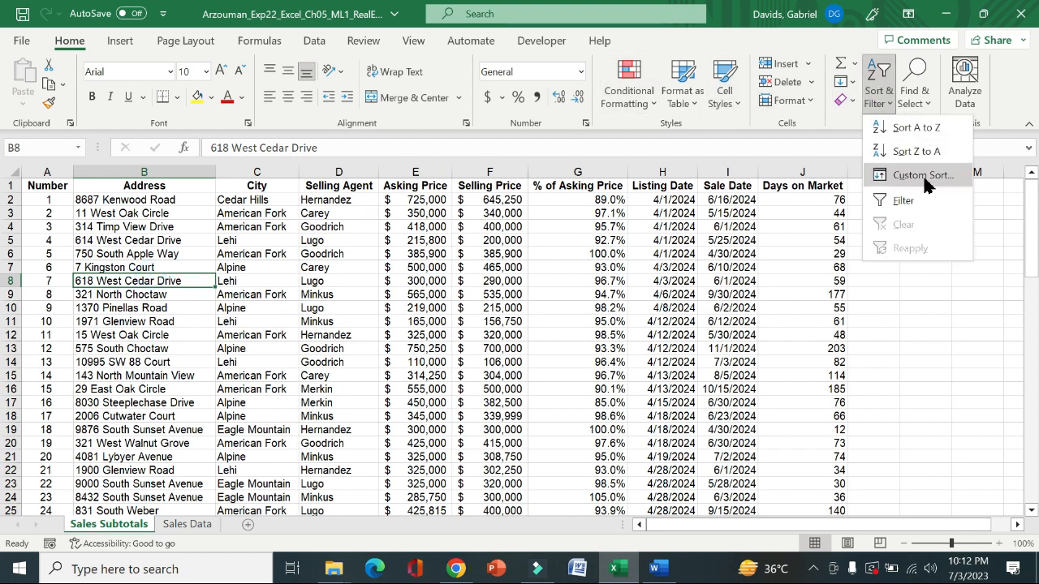
pyautogui.click(923, 175)
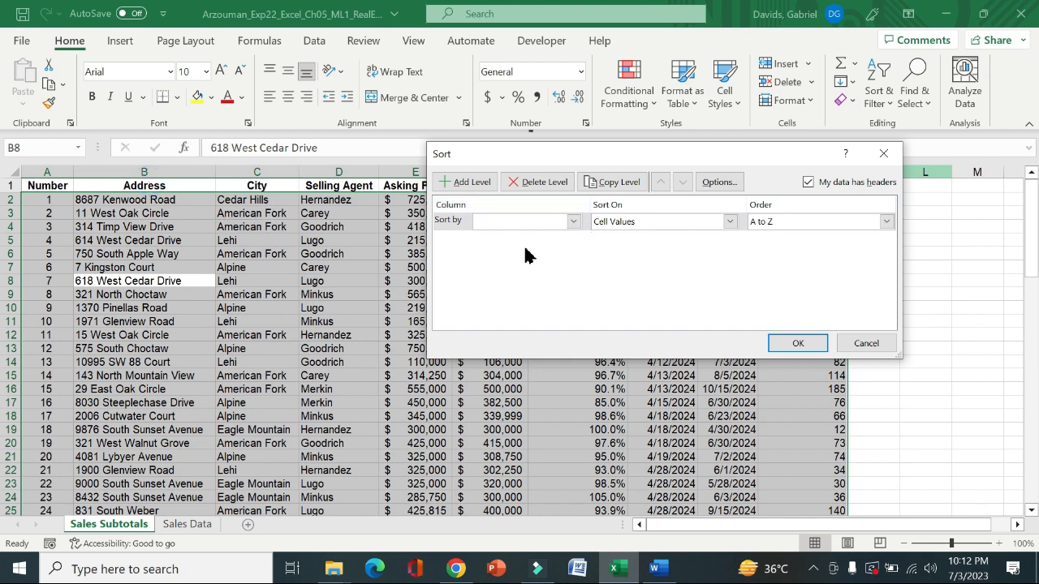
pyautogui.click(573, 222)
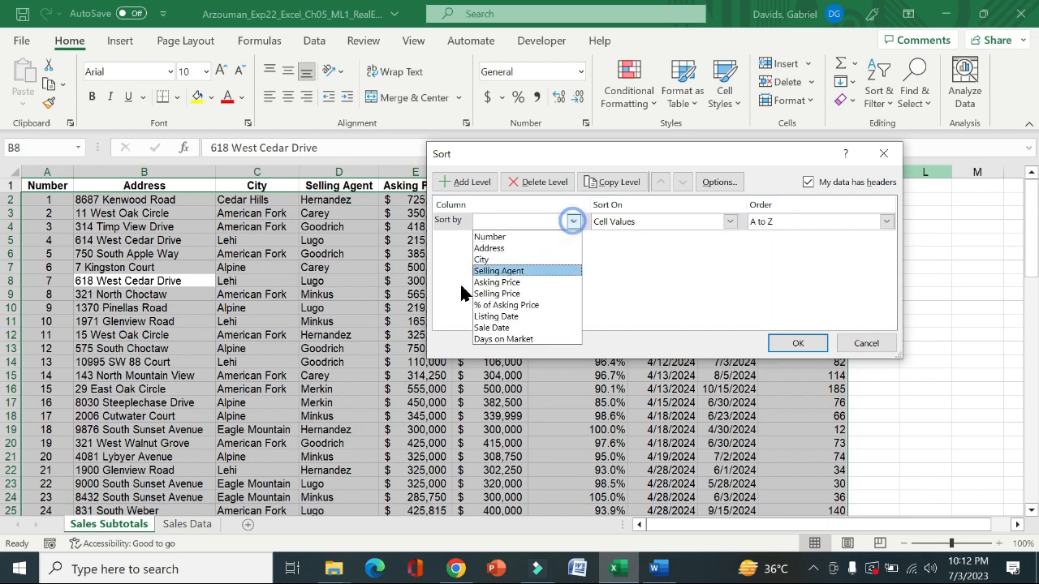
pyautogui.click(508, 258)
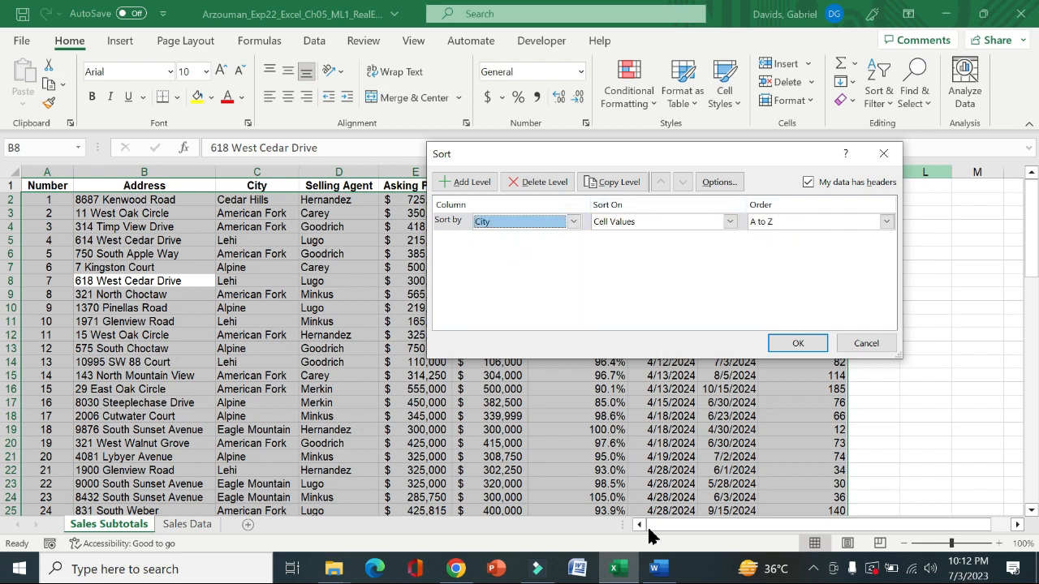
# Add a second sort level by Selling Agent, A to Z, after consulting the step 2 instructions in Word
pyautogui.click(479, 182)
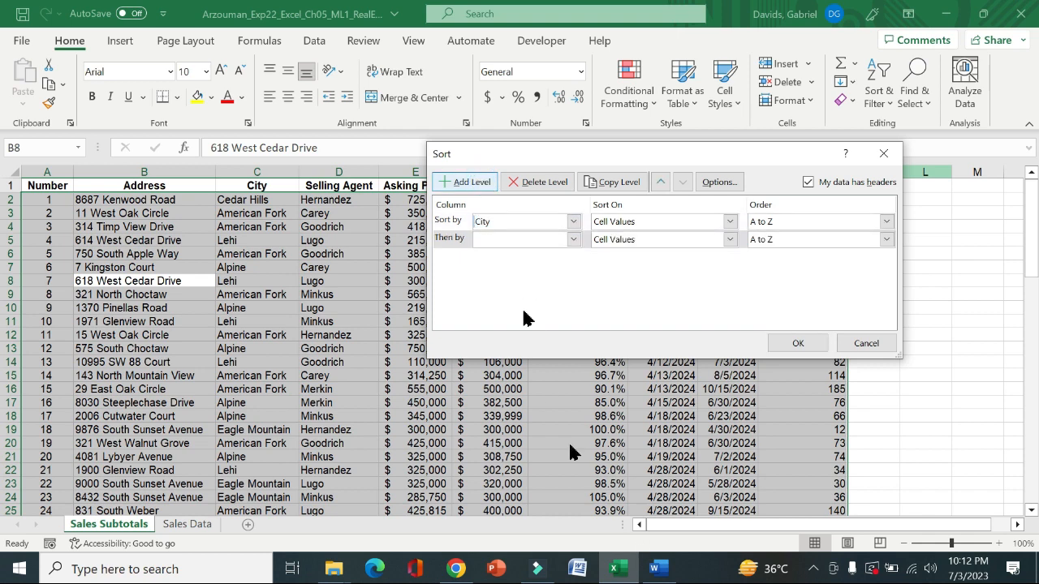
pyautogui.click(655, 568)
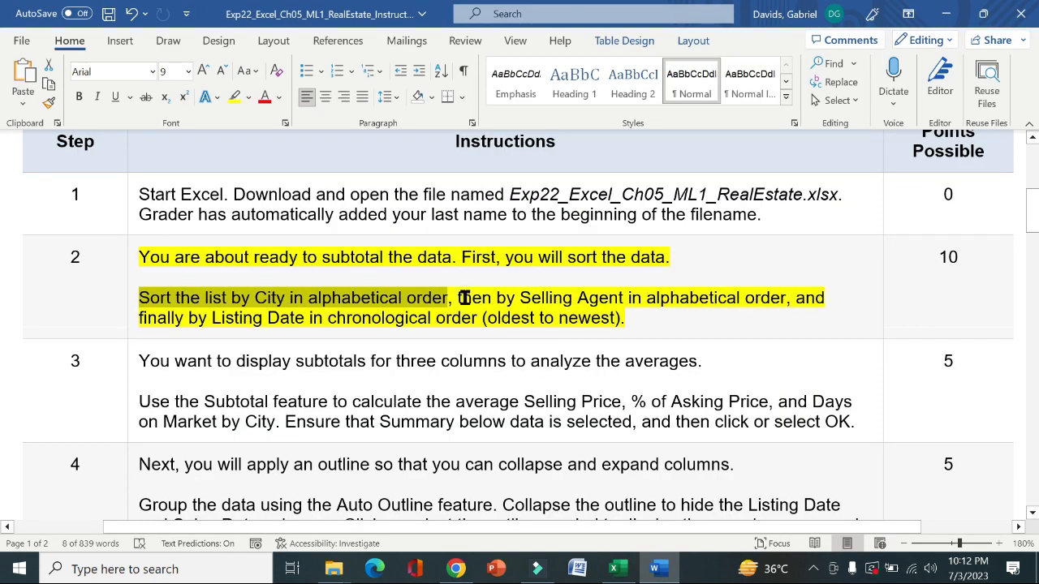
pyautogui.moveTo(460, 298); pyautogui.dragTo(759, 327)
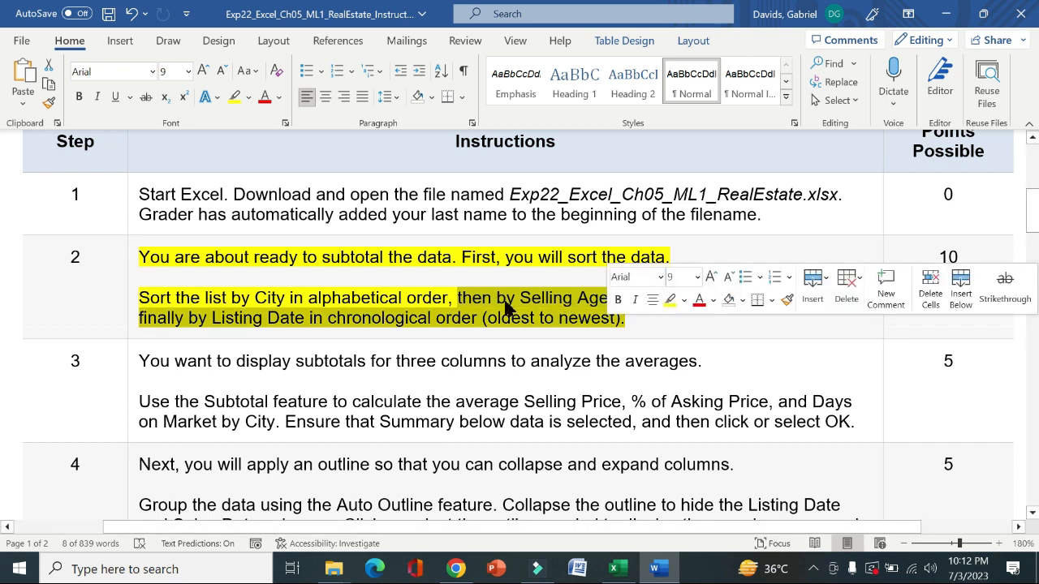
pyautogui.click(614, 569)
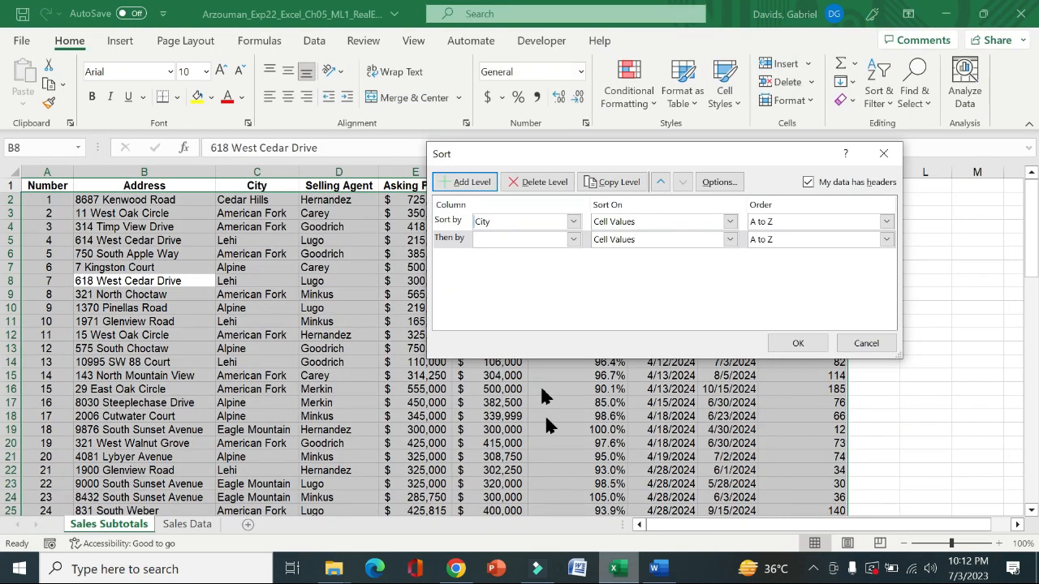
pyautogui.click(574, 242)
pyautogui.click(537, 291)
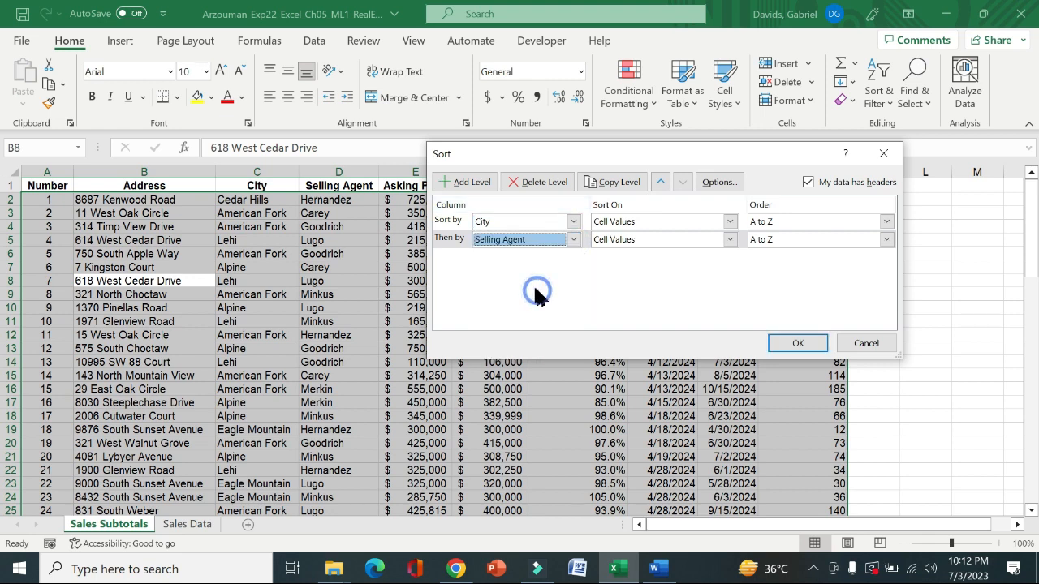
# Add a third sort level by Listing Date, Oldest to Newest, and apply the sort to the list
pyautogui.click(464, 182)
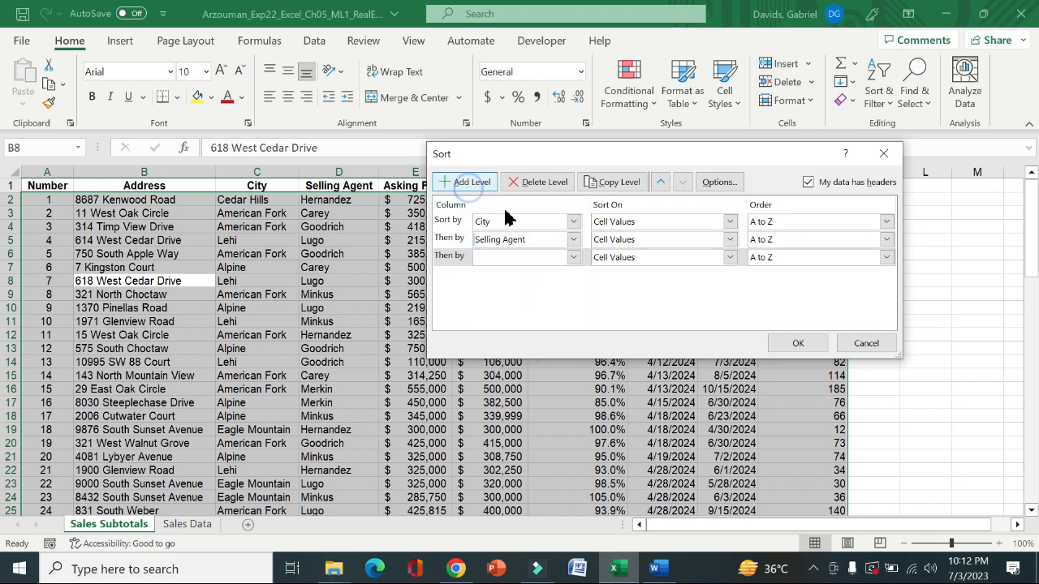
pyautogui.click(575, 258)
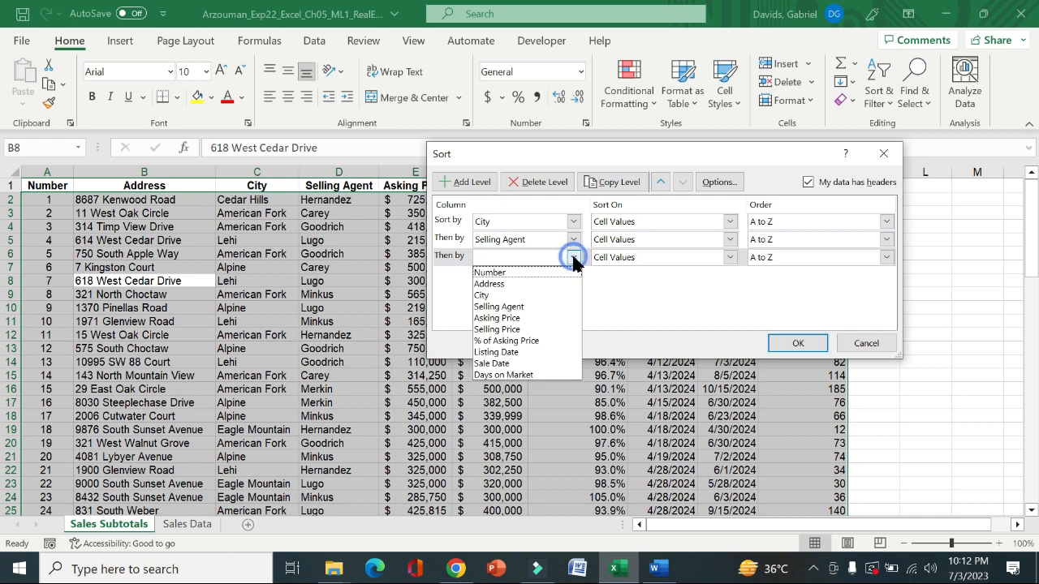
pyautogui.click(550, 355)
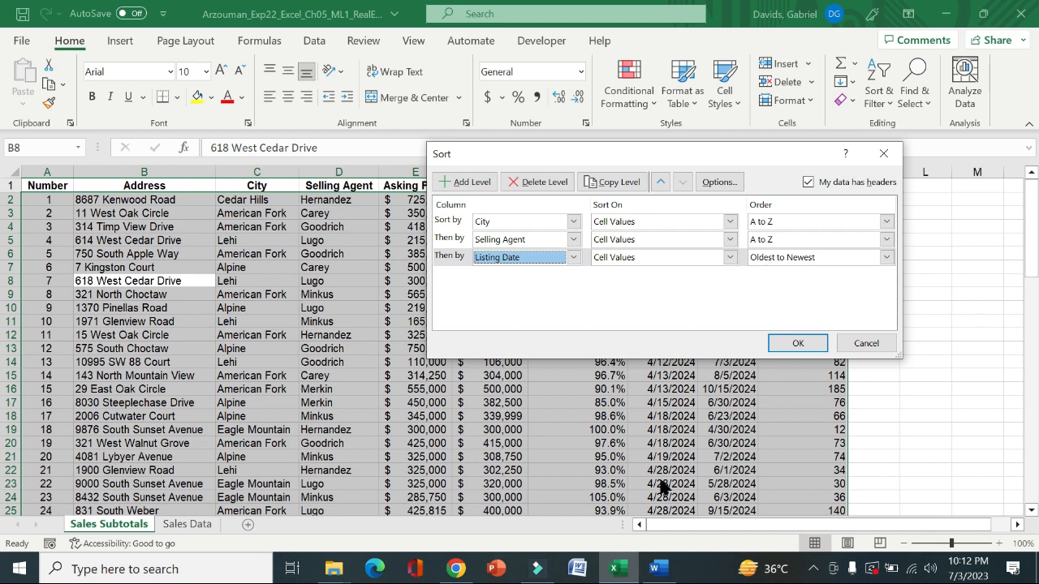
pyautogui.click(655, 569)
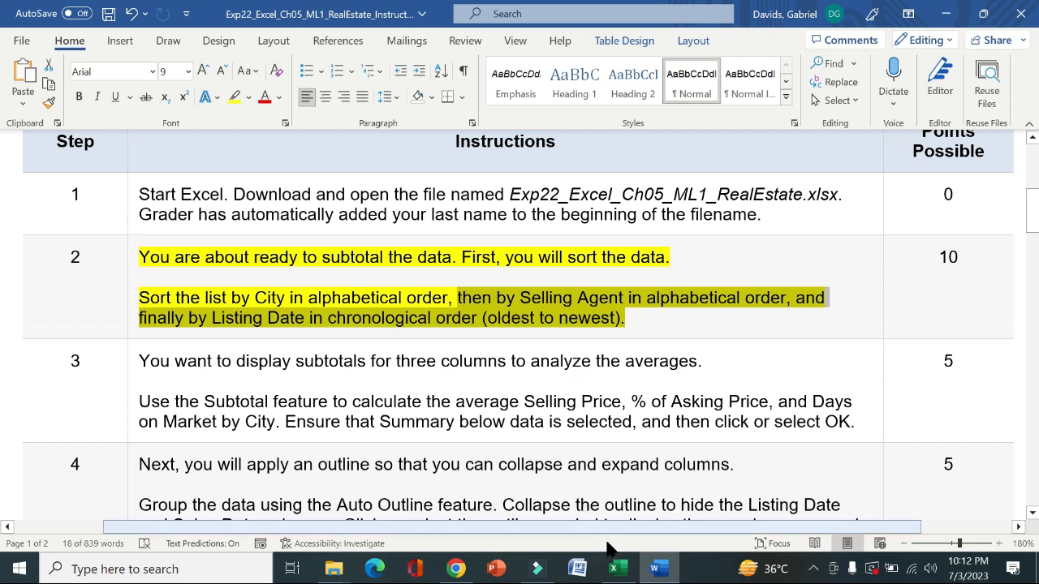
pyautogui.click(613, 569)
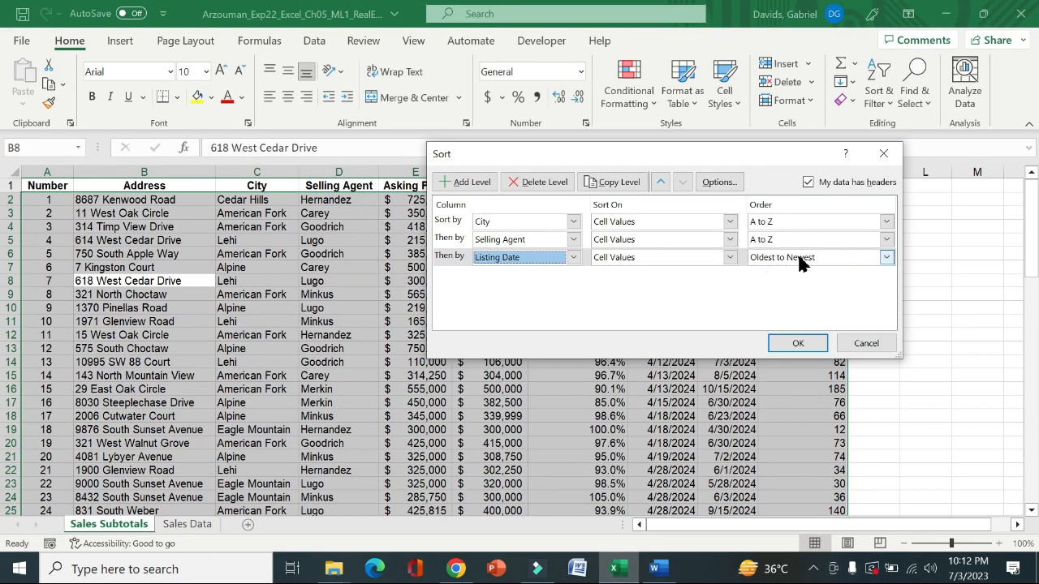
pyautogui.click(798, 344)
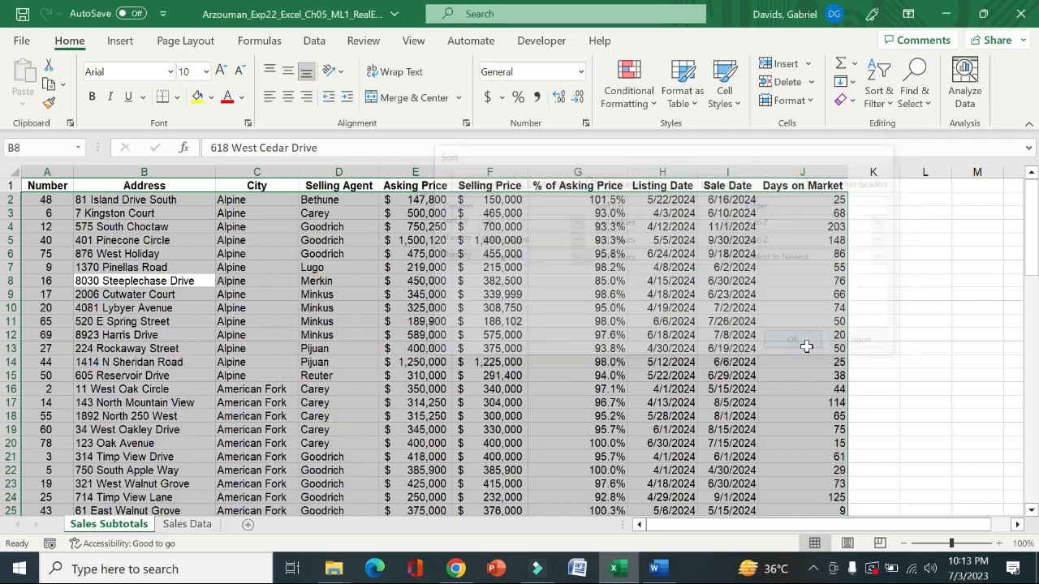
pyautogui.moveTo(1032, 252); pyautogui.dragTo(1032, 479)
pyautogui.moveTo(1036, 421); pyautogui.dragTo(1036, 192)
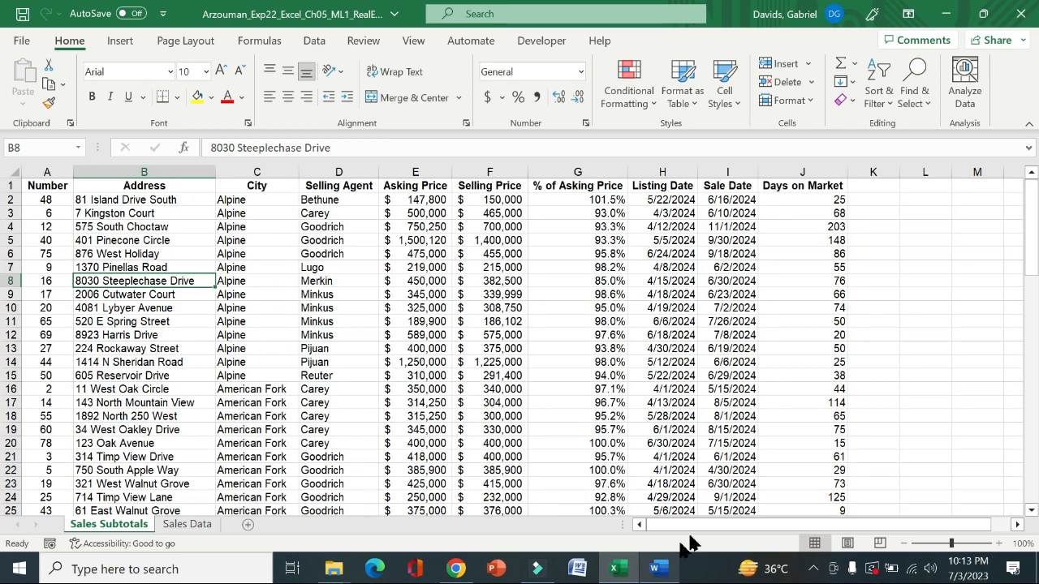
# Switch to the Word instructions, clear the highlight from step 2 and highlight the step 3 text in yellow
pyautogui.click(659, 570)
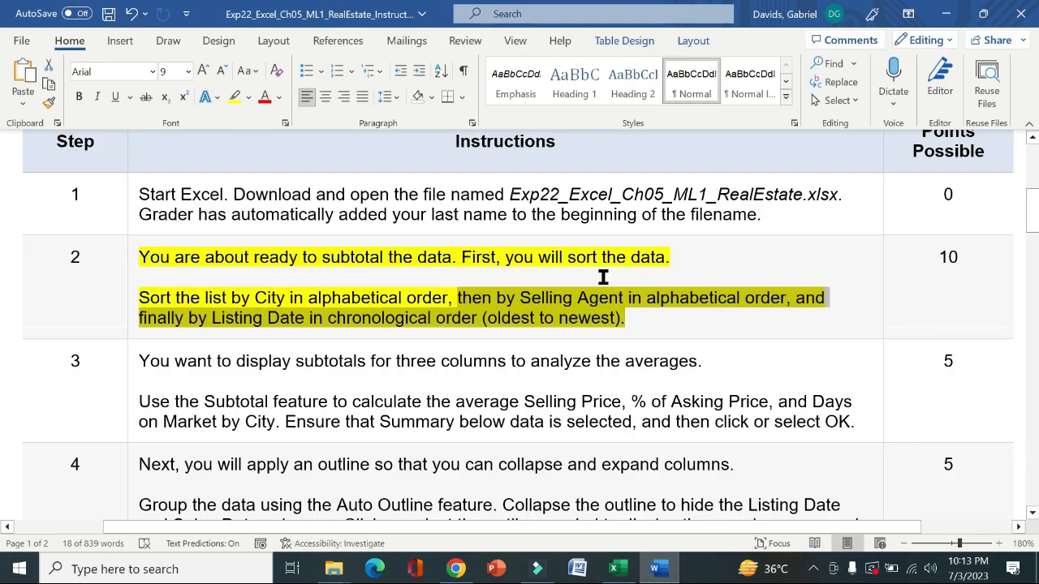
pyautogui.click(134, 301)
pyautogui.click(198, 272)
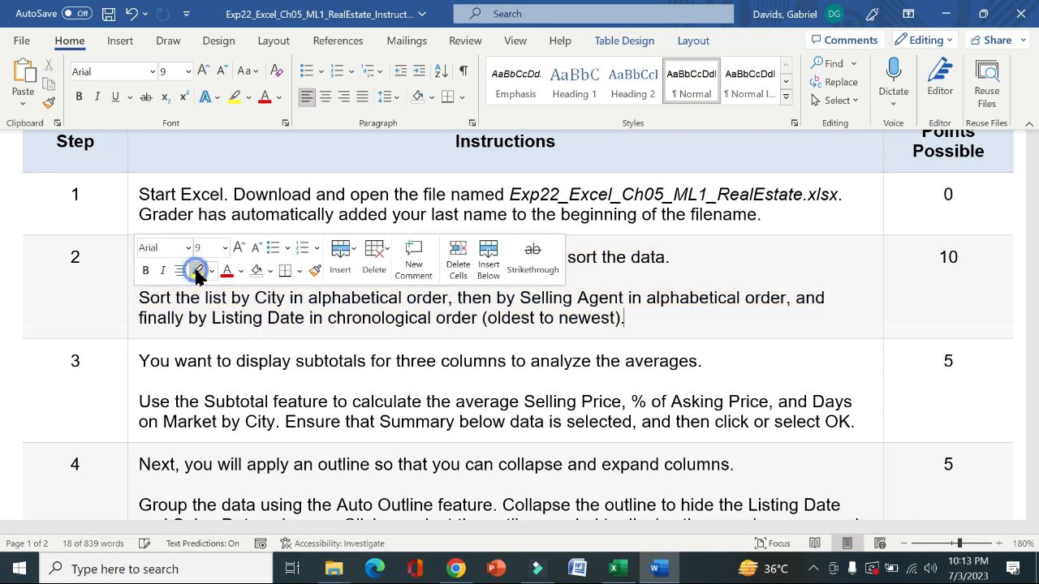
pyautogui.click(130, 387)
pyautogui.click(195, 357)
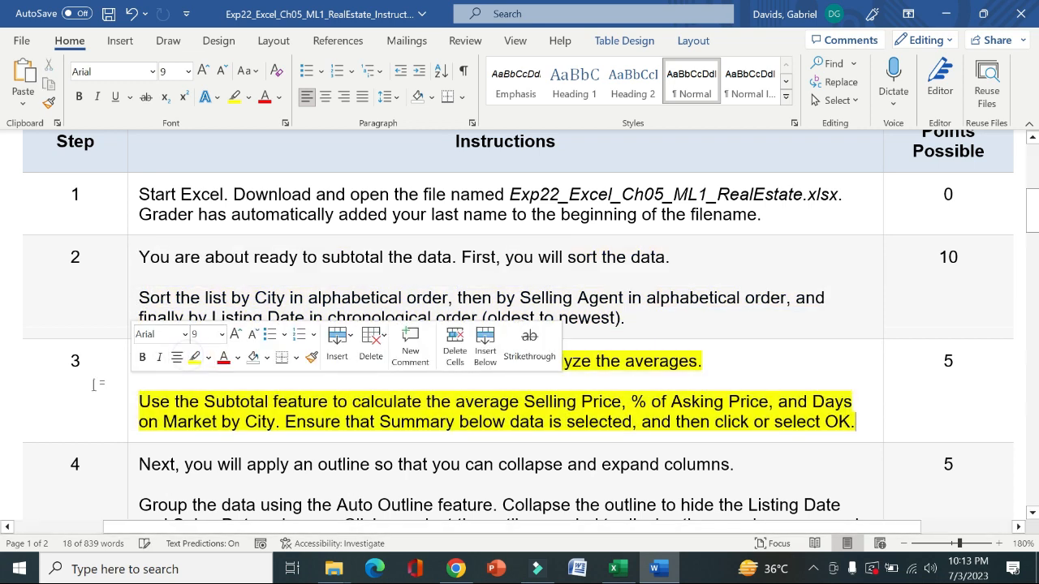
# Read the step 3 subtotal instructions in Word, switch to Excel and open the Subtotal settings for the Sales Subtotals list
pyautogui.click(92, 385)
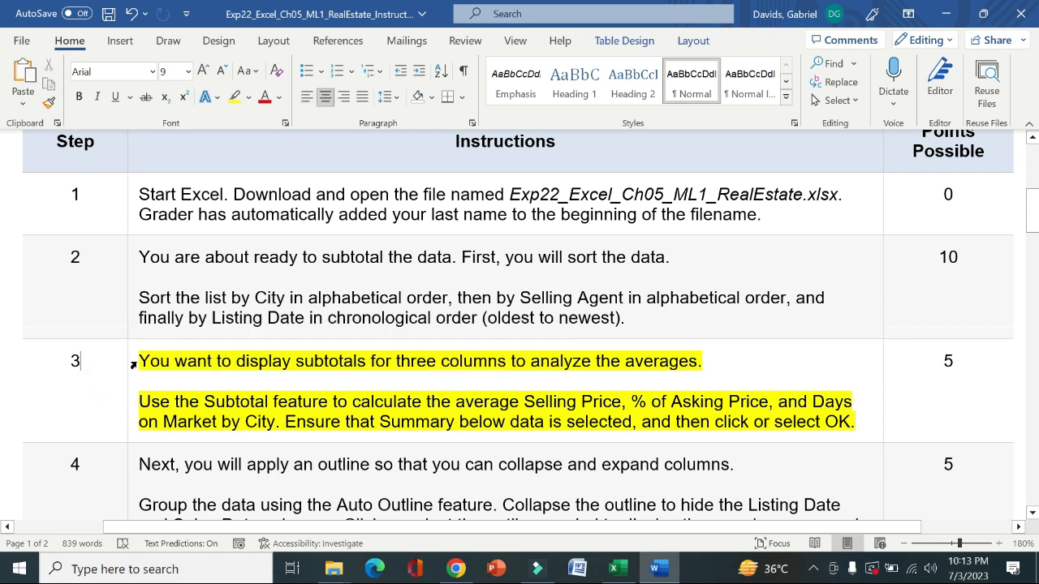
pyautogui.moveTo(139, 360); pyautogui.dragTo(708, 367)
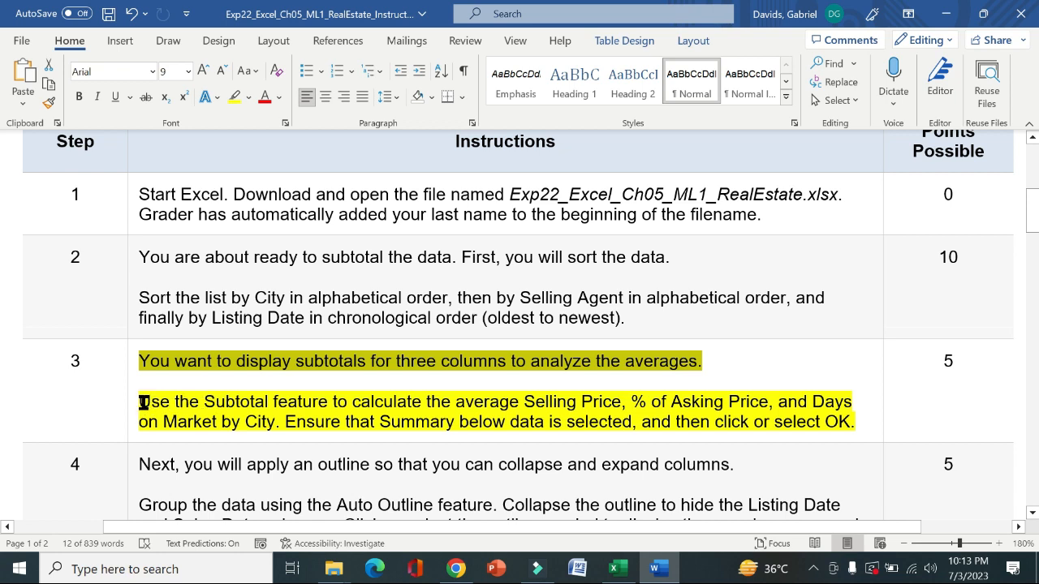
pyautogui.moveTo(143, 401)
pyautogui.mouseDown()
pyautogui.moveTo(816, 399)
pyautogui.moveTo(626, 395)
pyautogui.moveTo(323, 410)
pyautogui.moveTo(276, 422)
pyautogui.moveTo(135, 404)
pyautogui.mouseUp()
pyautogui.click(274, 431)
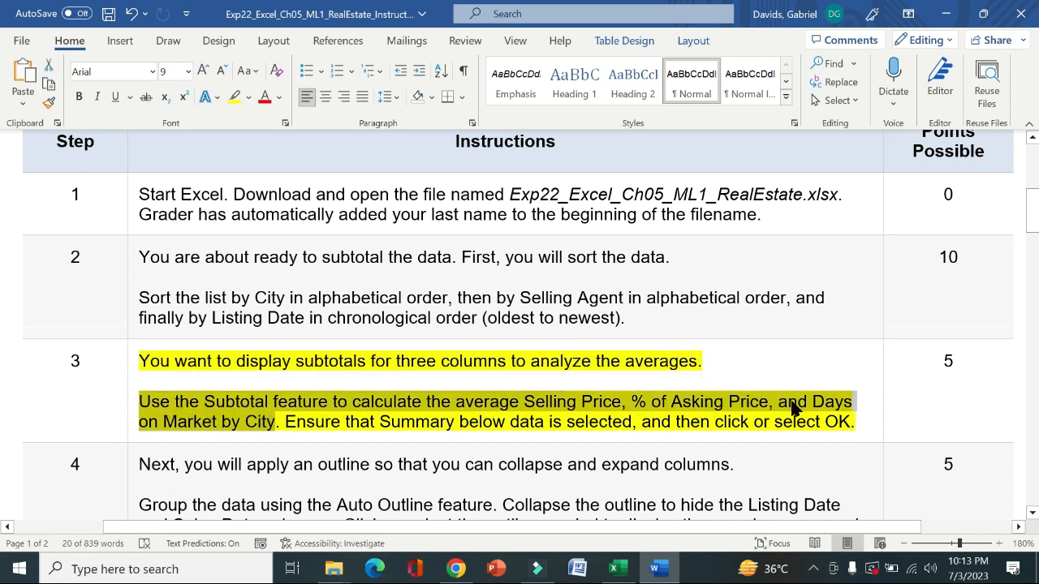
pyautogui.click(616, 569)
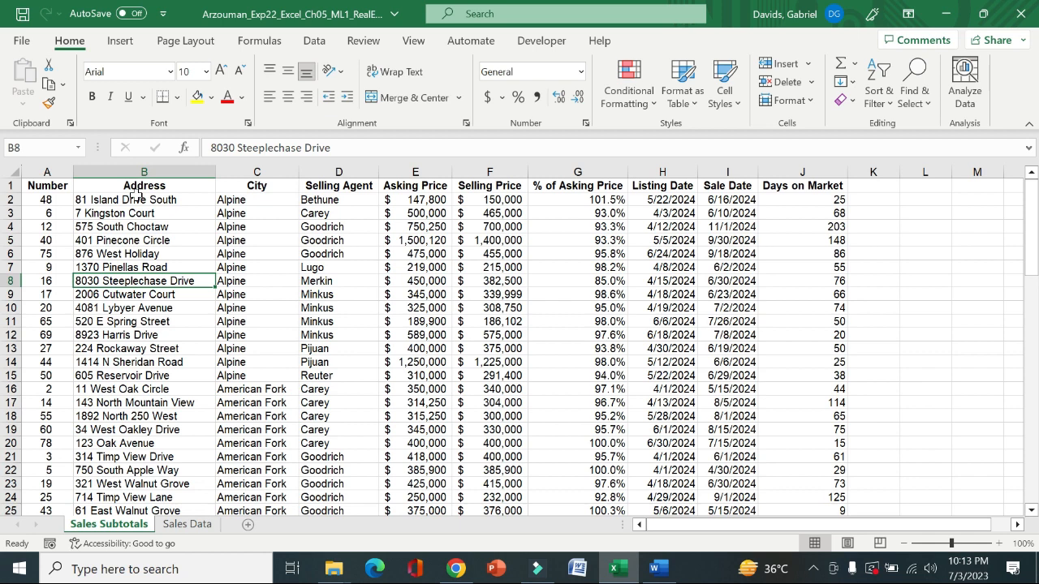
pyautogui.click(159, 186)
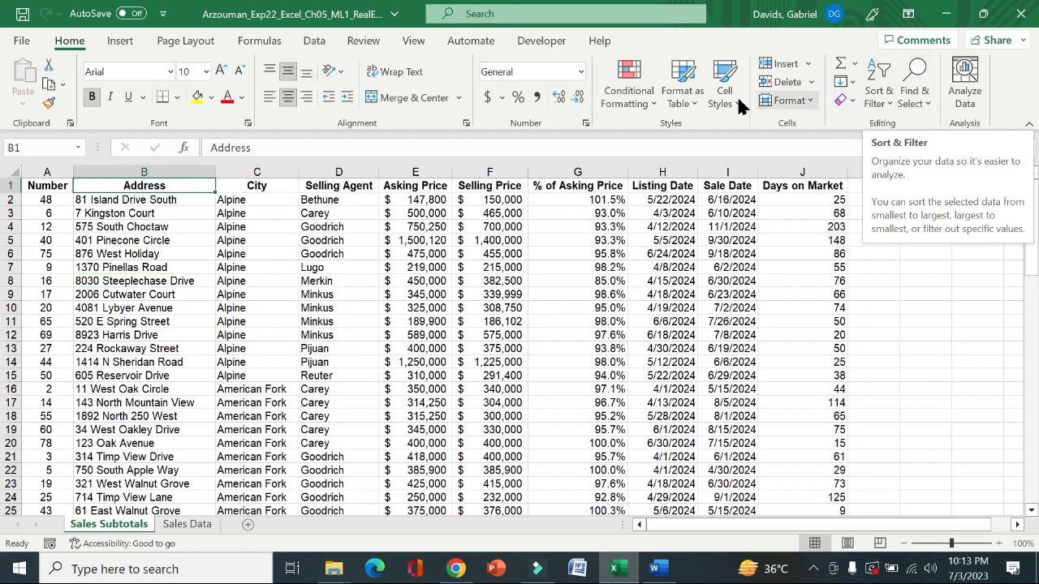
pyautogui.click(244, 42)
pyautogui.click(316, 42)
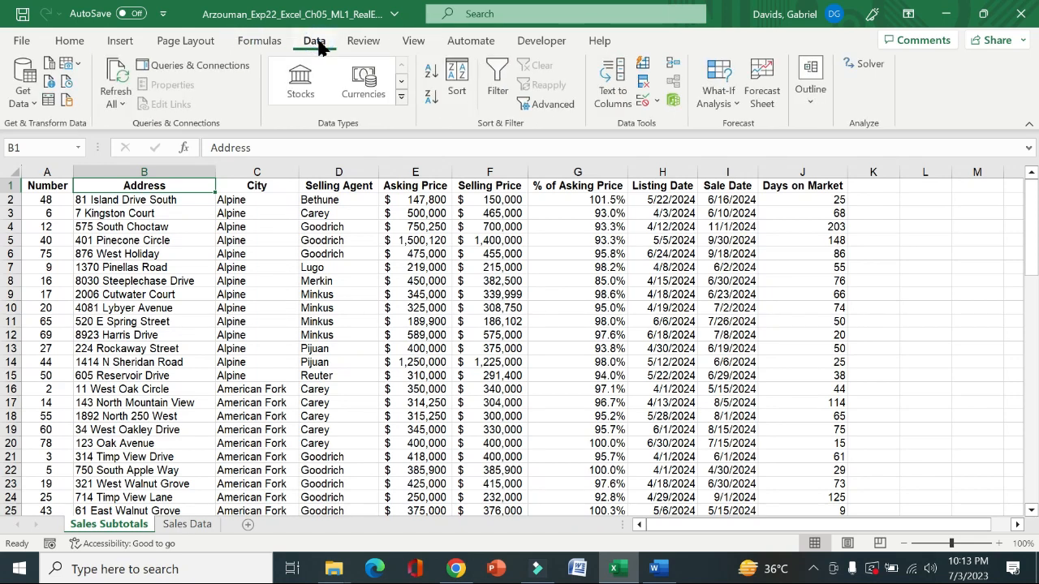
pyautogui.click(810, 90)
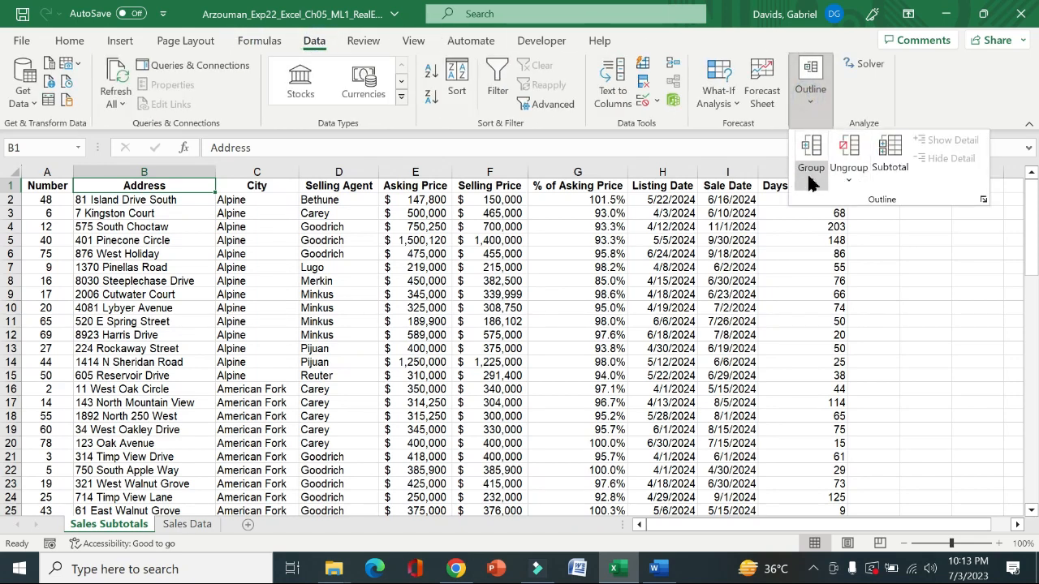
pyautogui.click(889, 150)
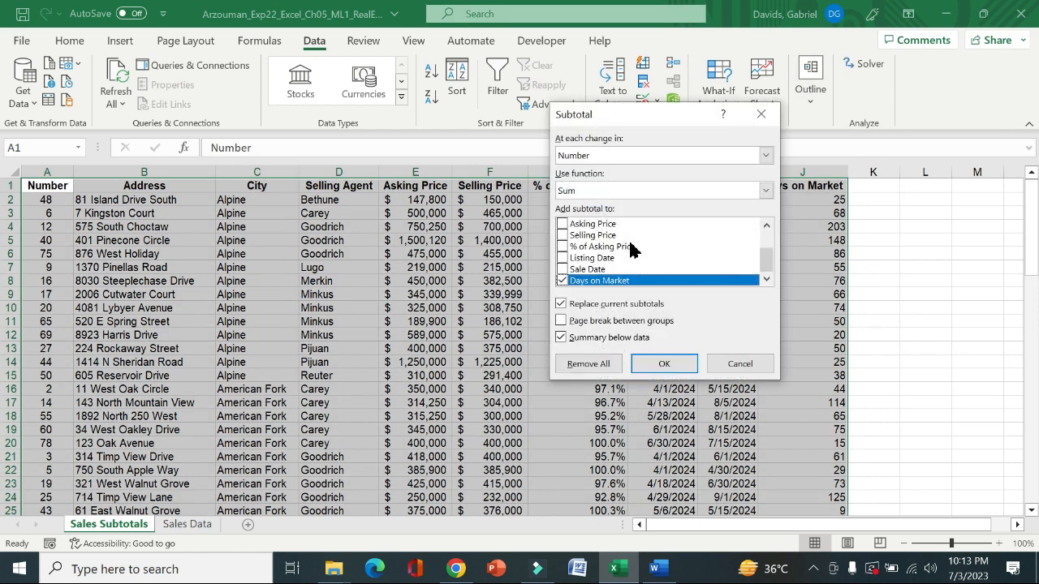
# Set the subtotals to calculate at each change in City using the Average function
pyautogui.click(766, 156)
pyautogui.click(632, 196)
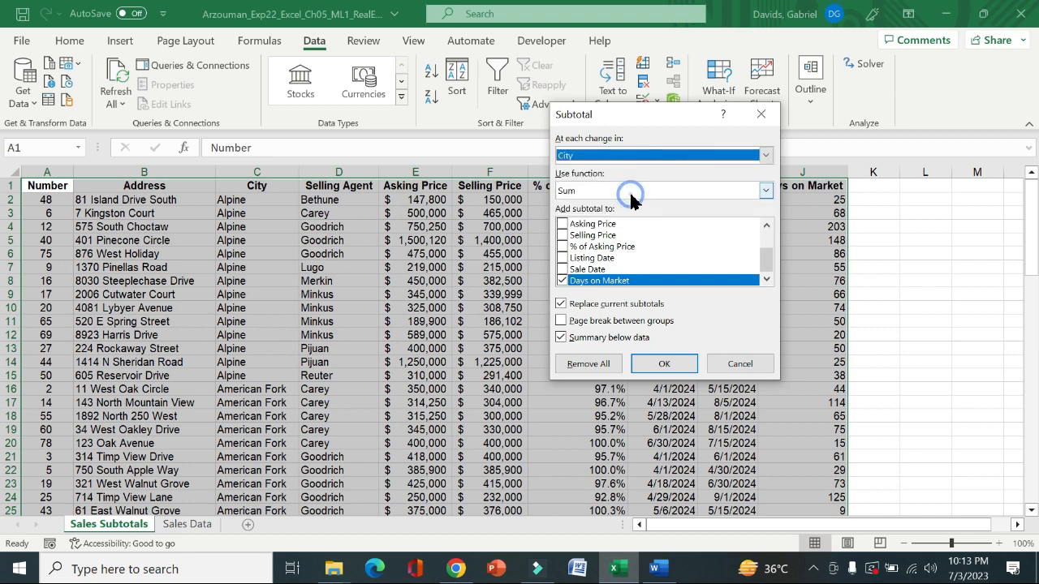
pyautogui.click(765, 192)
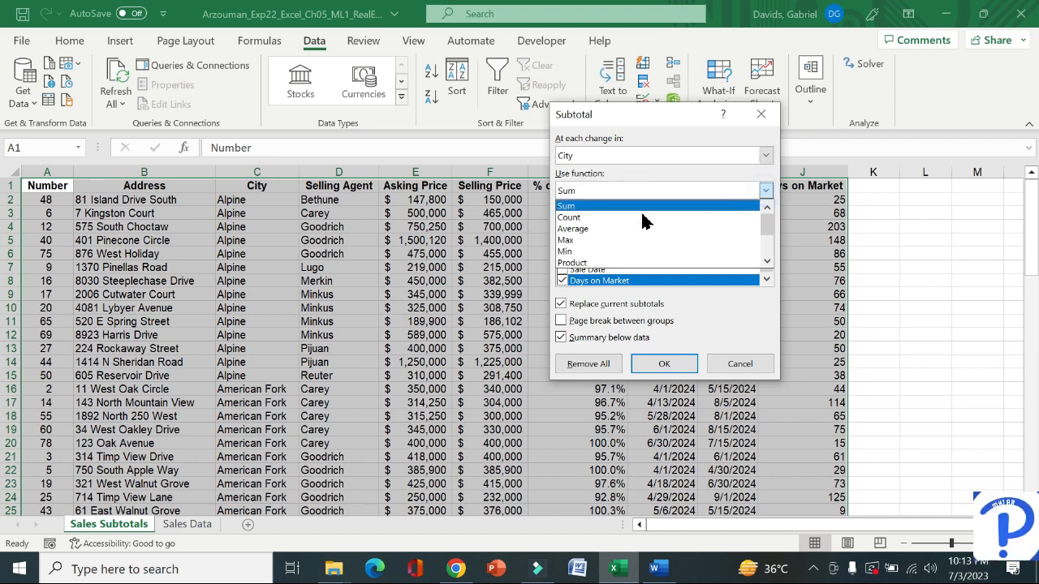
pyautogui.click(595, 230)
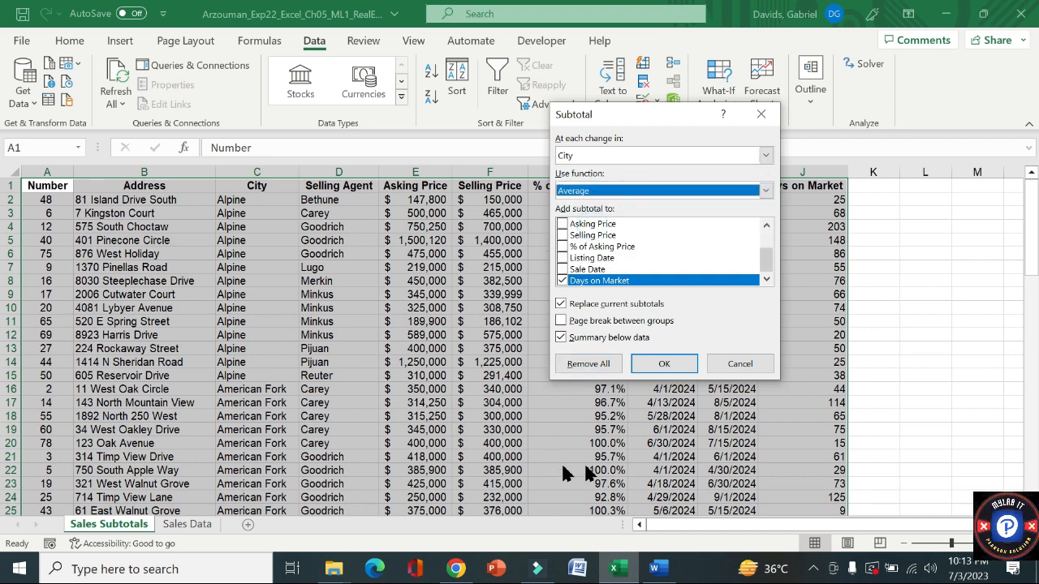
# Consult the step 3 instructions in Word and include Selling Price, % of Asking Price and Days on Market in the subtotals
pyautogui.click(653, 570)
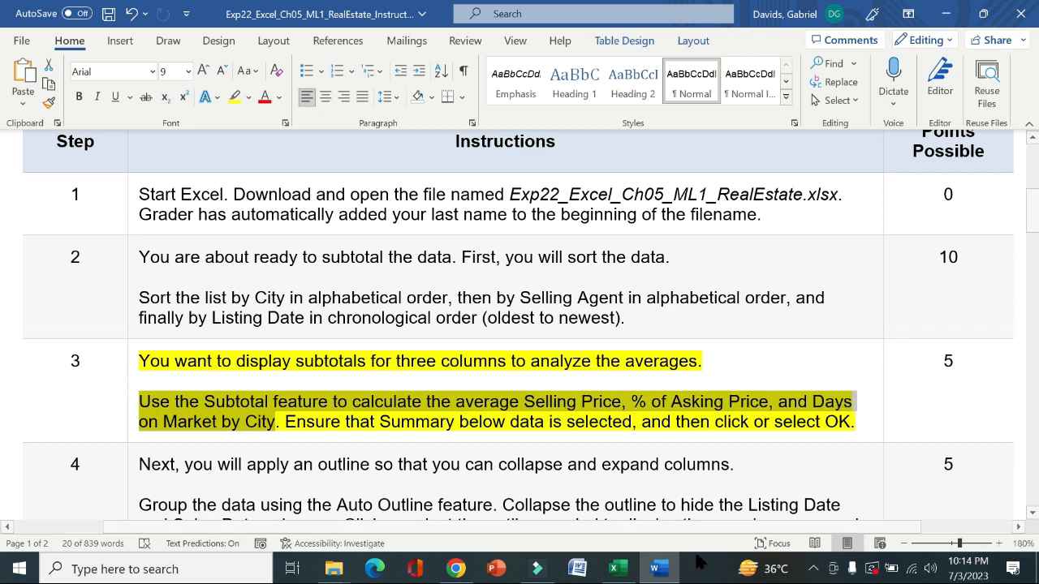
pyautogui.click(615, 569)
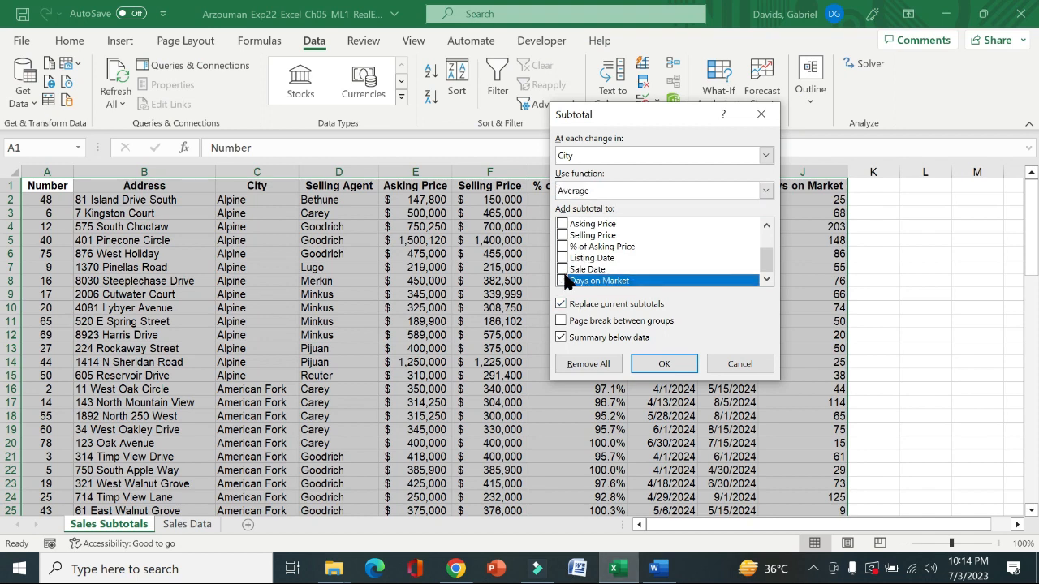
pyautogui.click(561, 280)
pyautogui.click(562, 236)
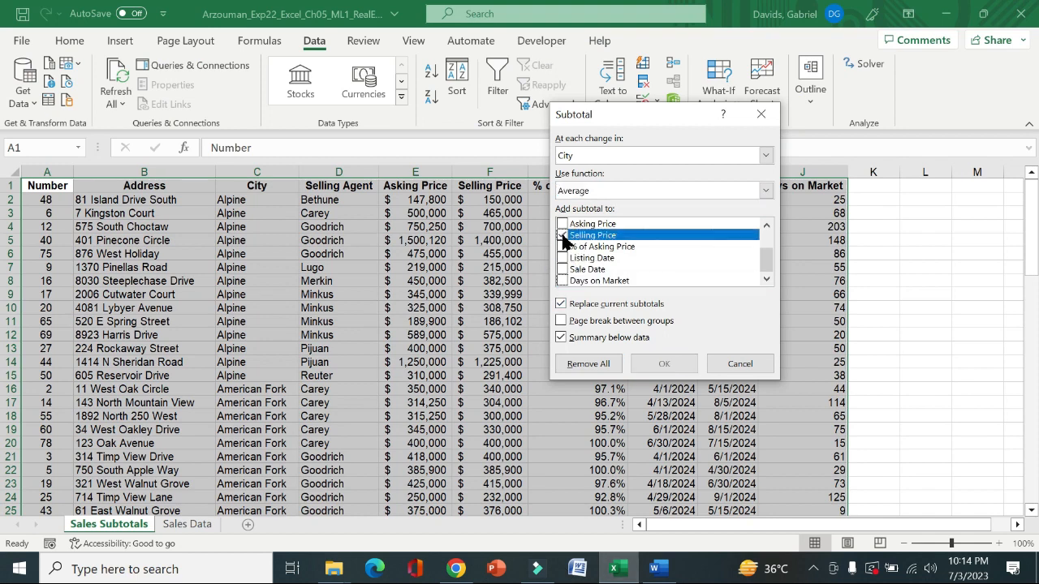
pyautogui.click(562, 246)
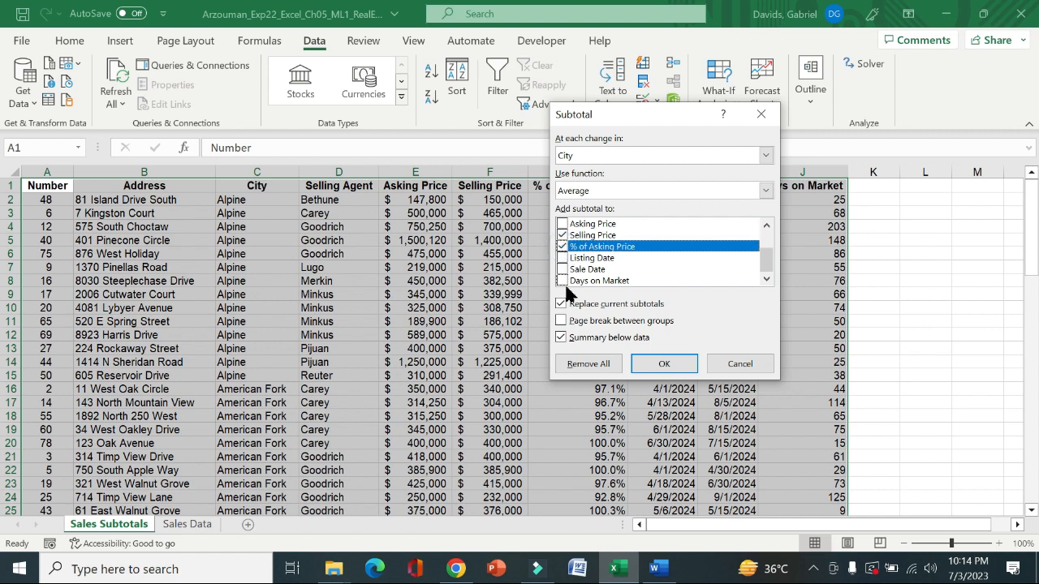
pyautogui.click(561, 280)
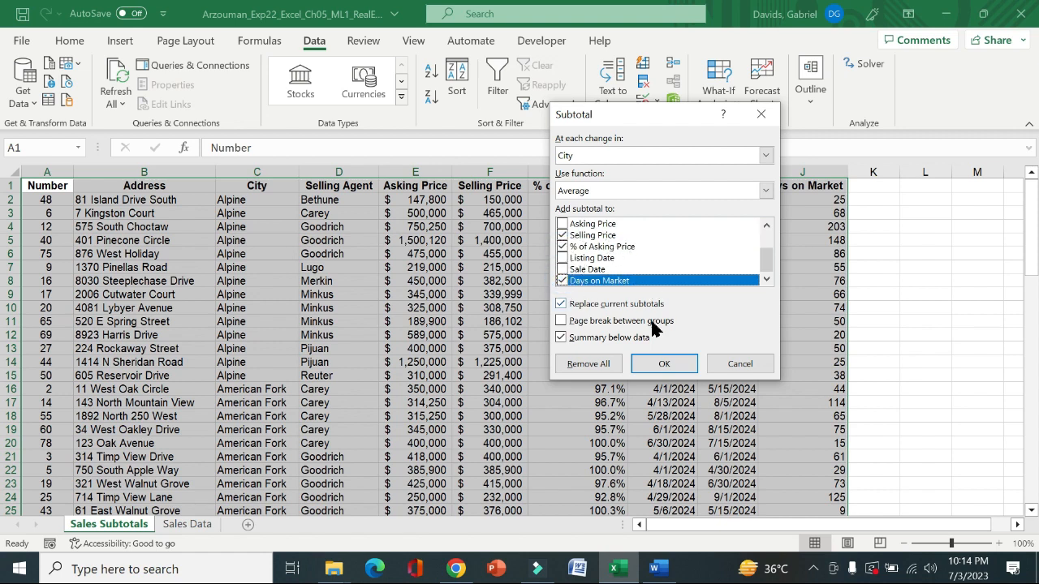
# Check the Summary below data requirement in the Word instructions and apply the City average subtotals in Excel with that option selected
pyautogui.click(631, 564)
pyautogui.click(657, 569)
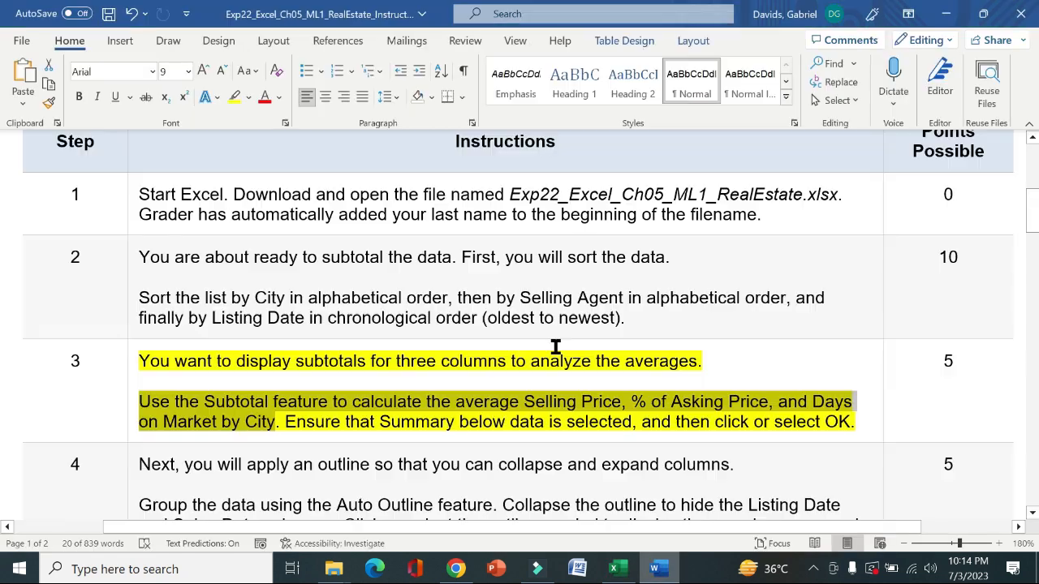
pyautogui.moveTo(295, 423); pyautogui.dragTo(646, 420)
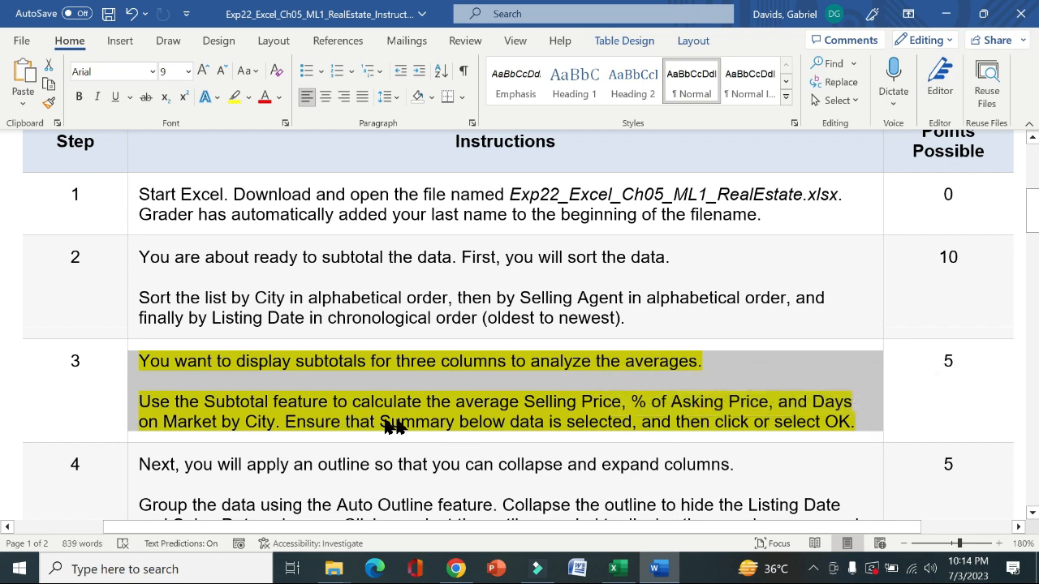
pyautogui.click(615, 569)
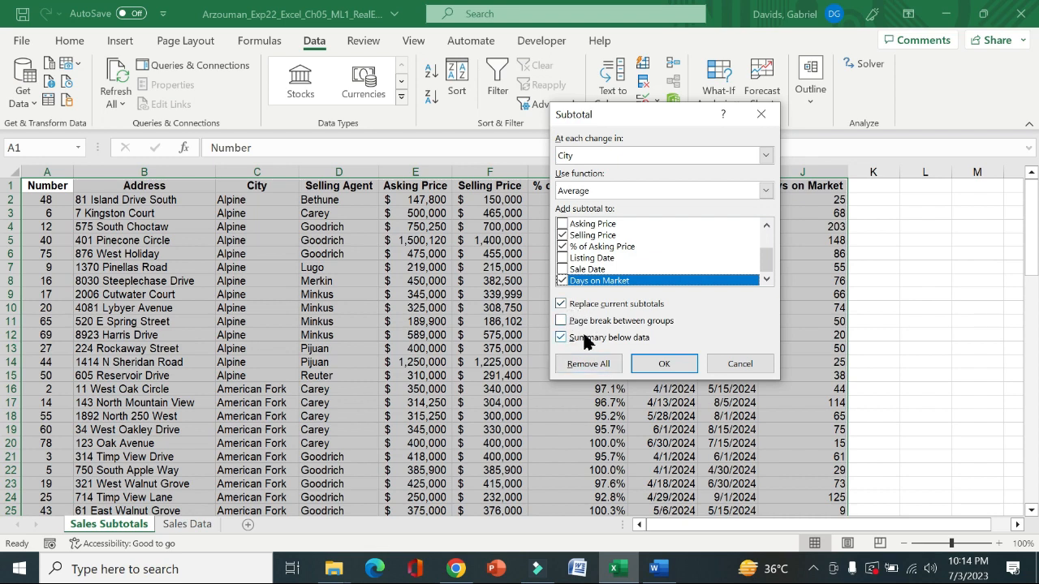
pyautogui.click(657, 364)
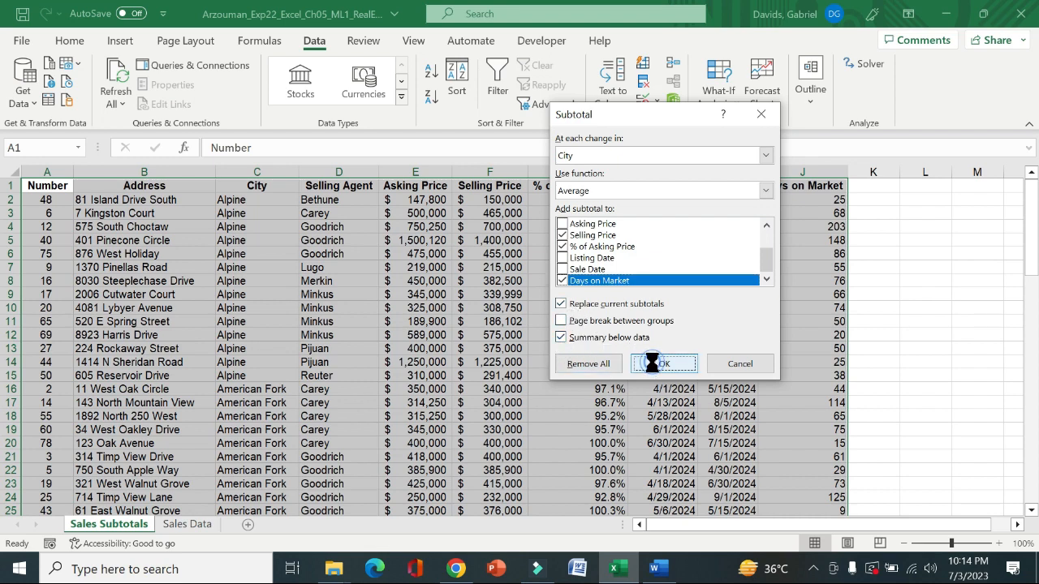
# Switch to the Word instructions, clear the highlight from the step 3 text and highlight the step 4 text in yellow
pyautogui.click(659, 570)
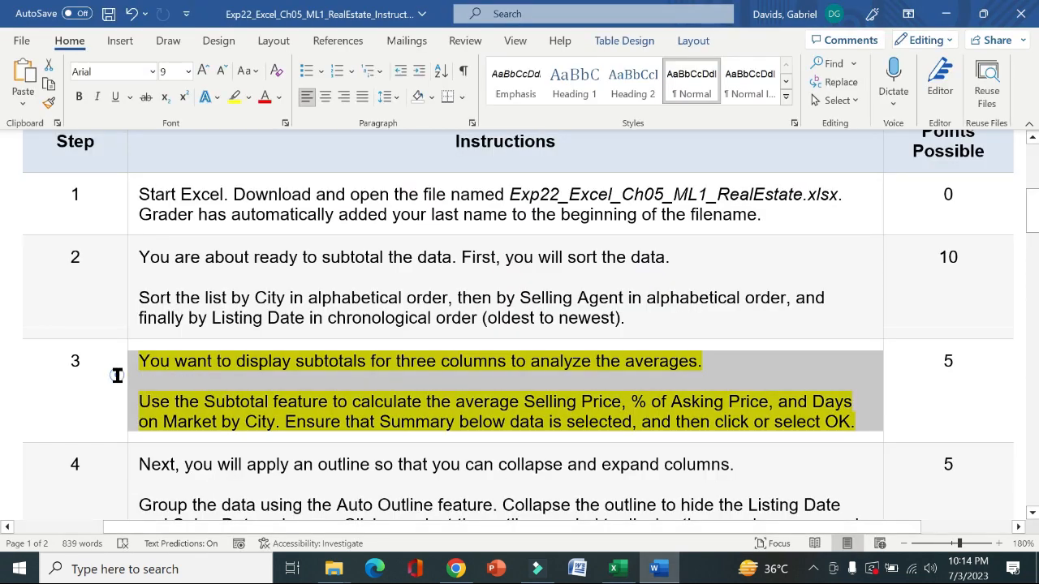
pyautogui.click(116, 375)
pyautogui.click(128, 377)
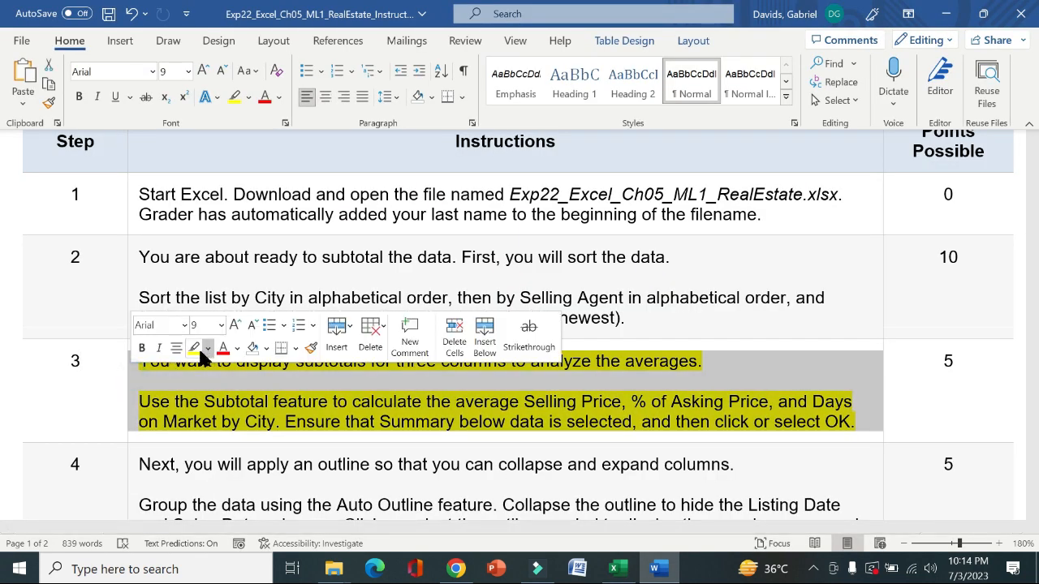
pyautogui.click(197, 349)
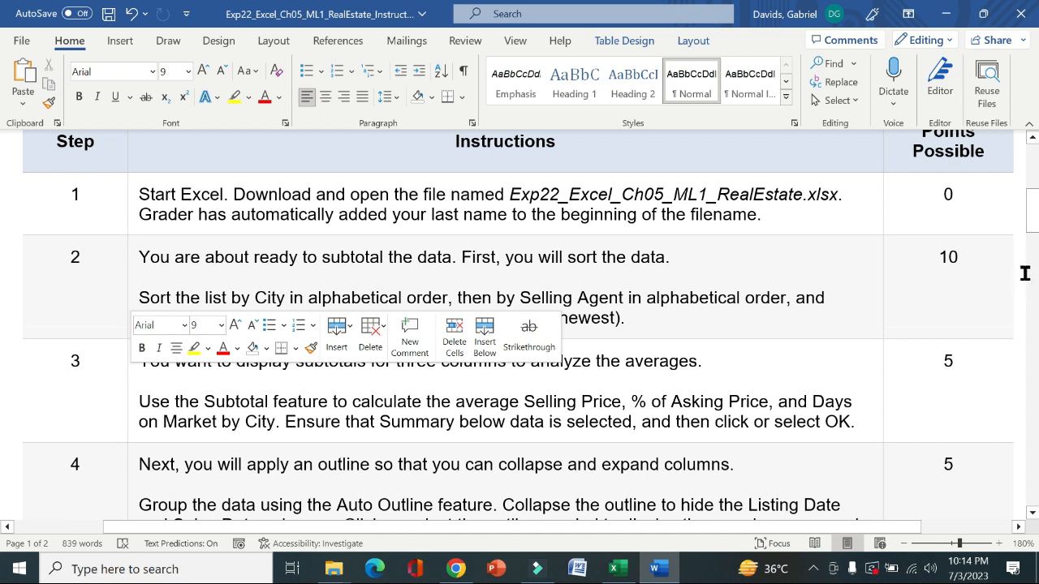
pyautogui.scroll(-5, 3, 244)
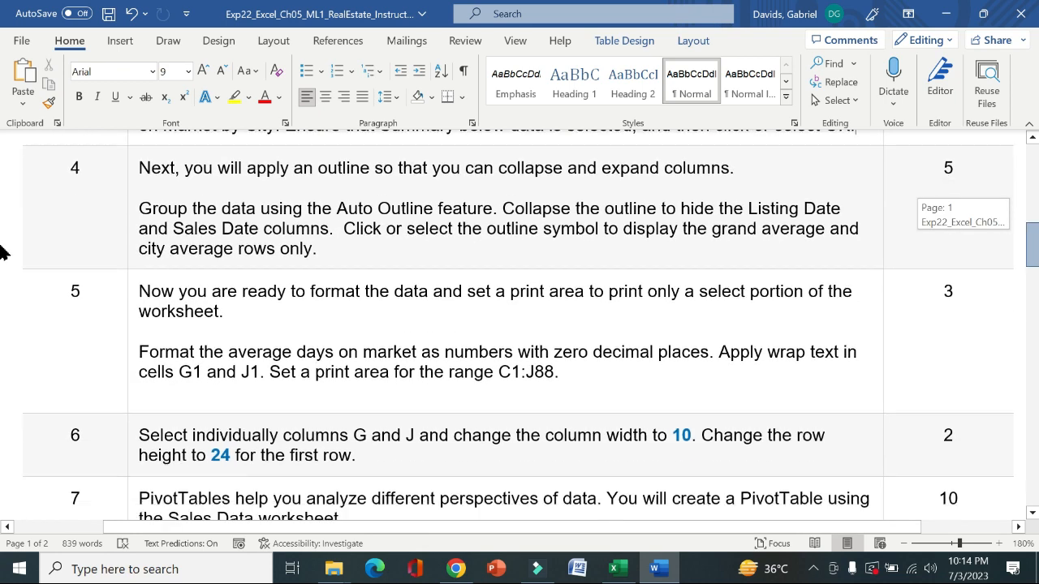
pyautogui.click(140, 189)
pyautogui.click(135, 190)
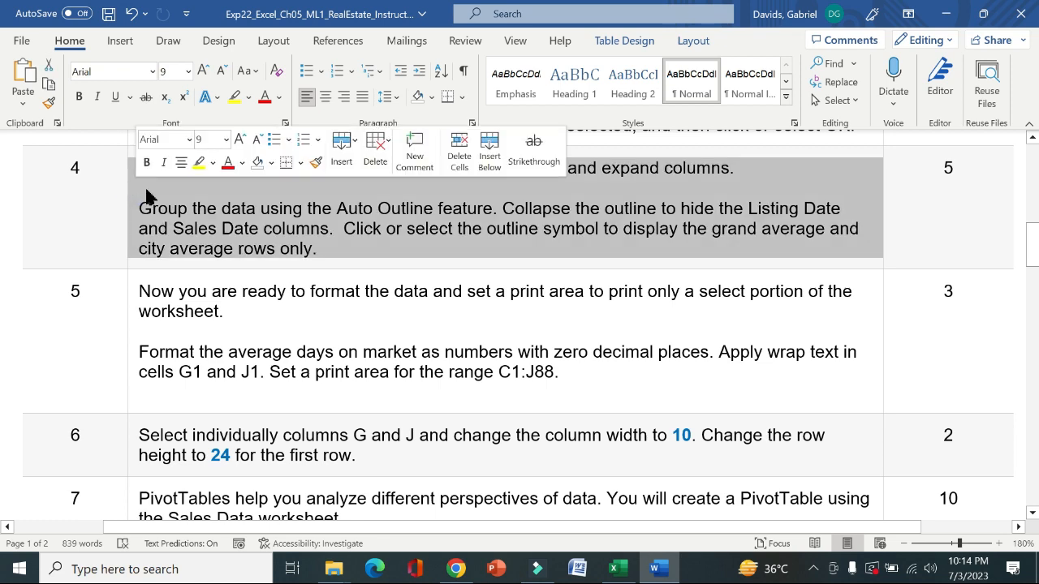
pyautogui.click(196, 162)
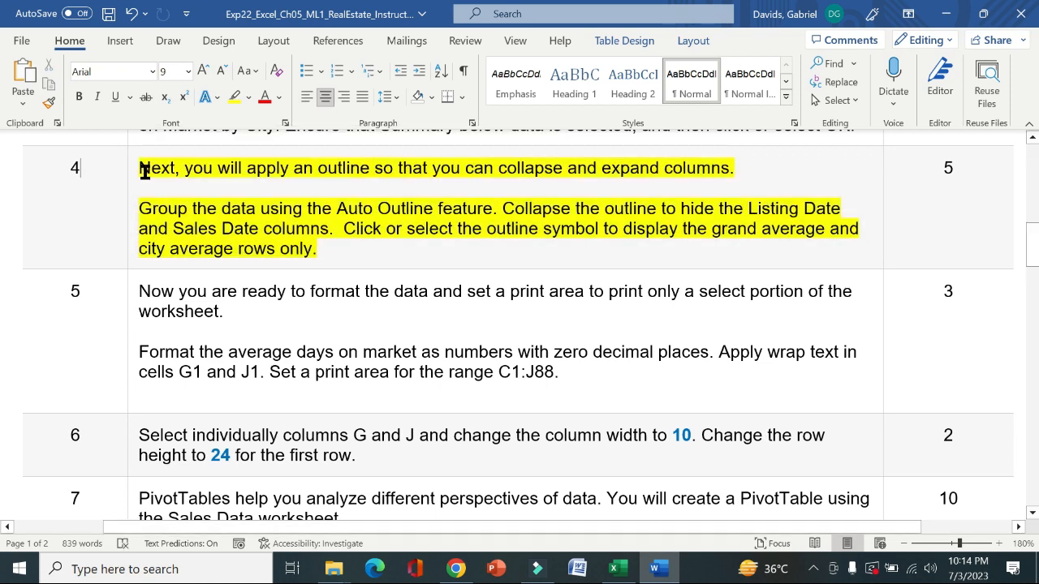
# Read the step 4 grouping instruction, switch to Excel and apply Auto Outline to the Sales Subtotals data, modifying the existing outline
pyautogui.moveTo(142, 168); pyautogui.dragTo(733, 163)
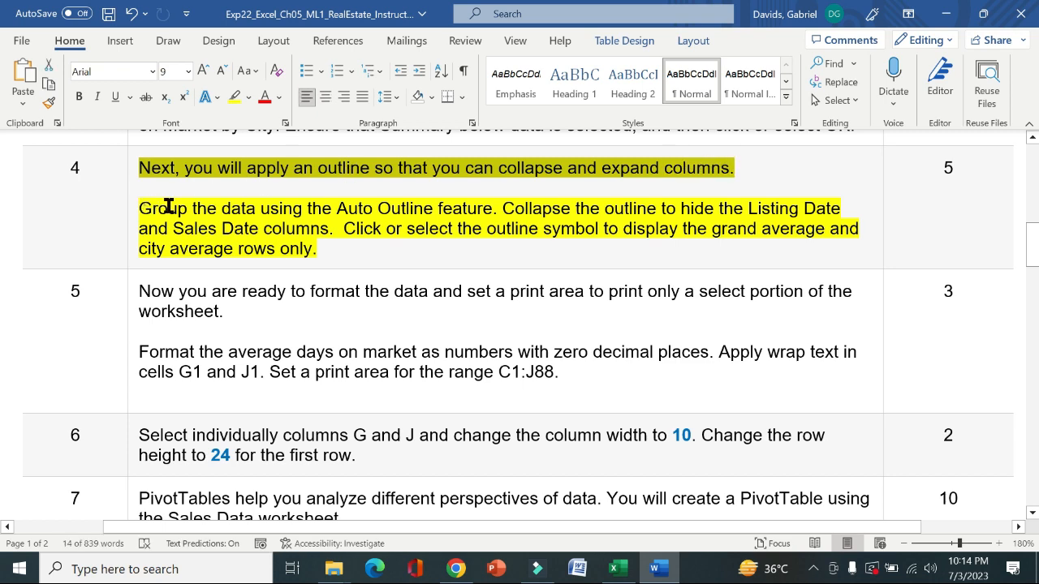
pyautogui.moveTo(168, 207); pyautogui.dragTo(491, 210)
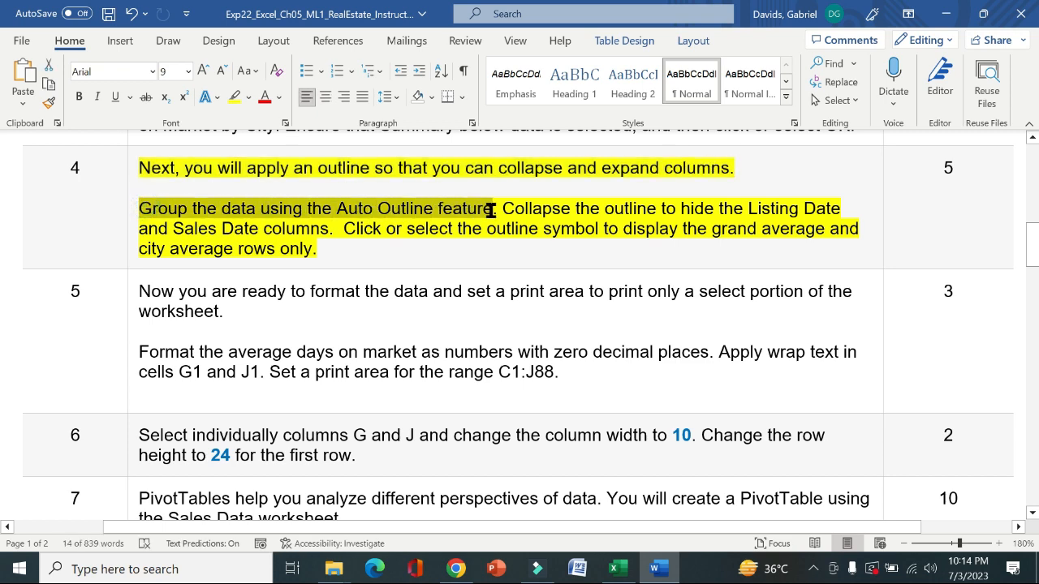
pyautogui.click(614, 568)
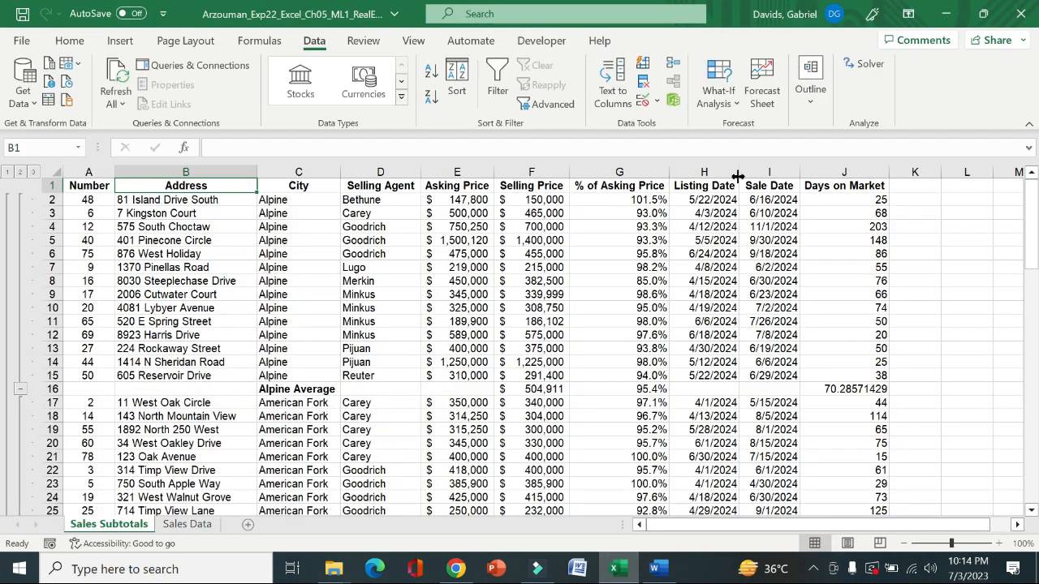
pyautogui.click(812, 105)
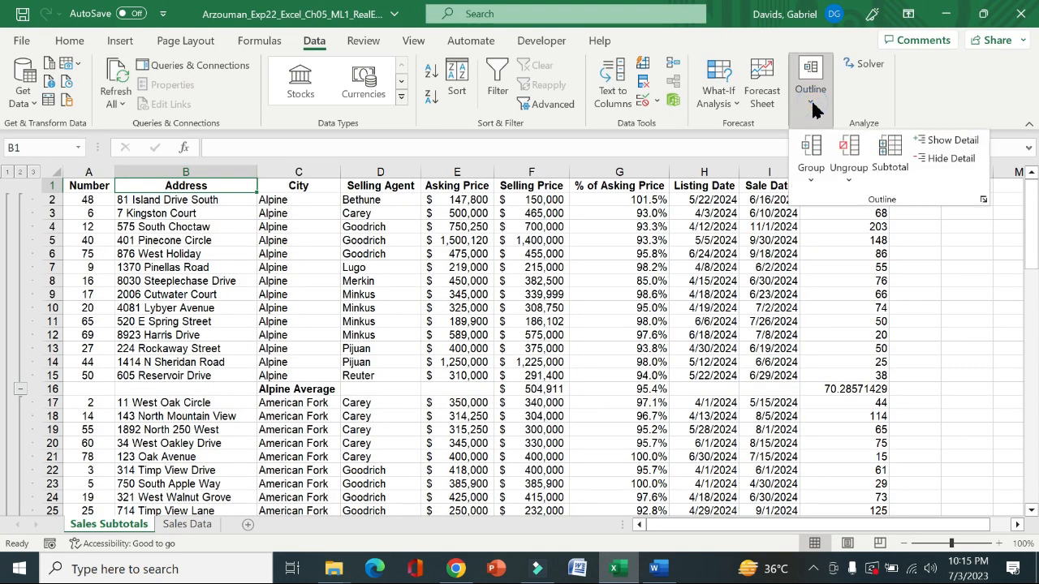
pyautogui.click(812, 179)
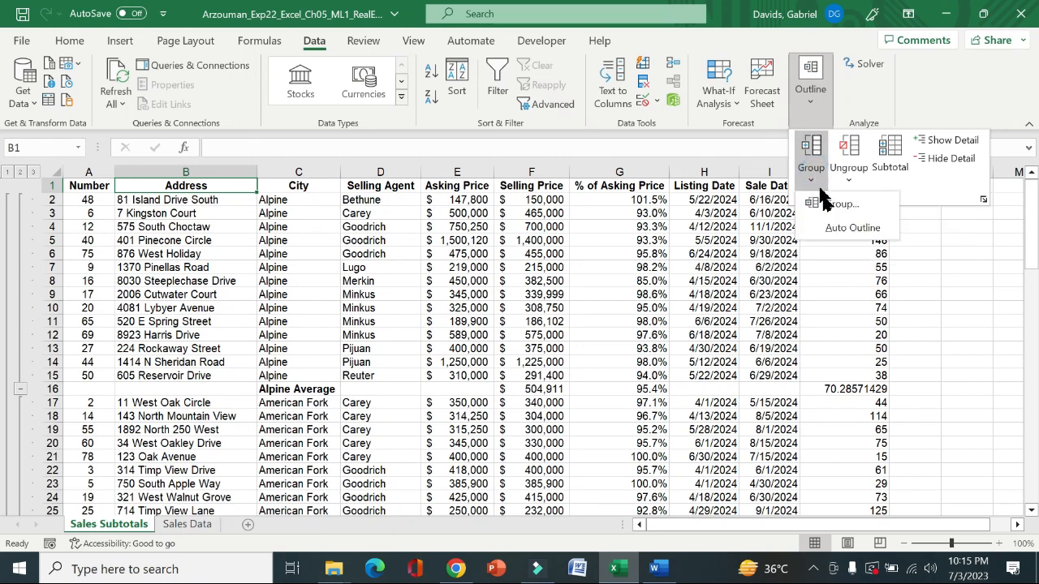
pyautogui.click(836, 229)
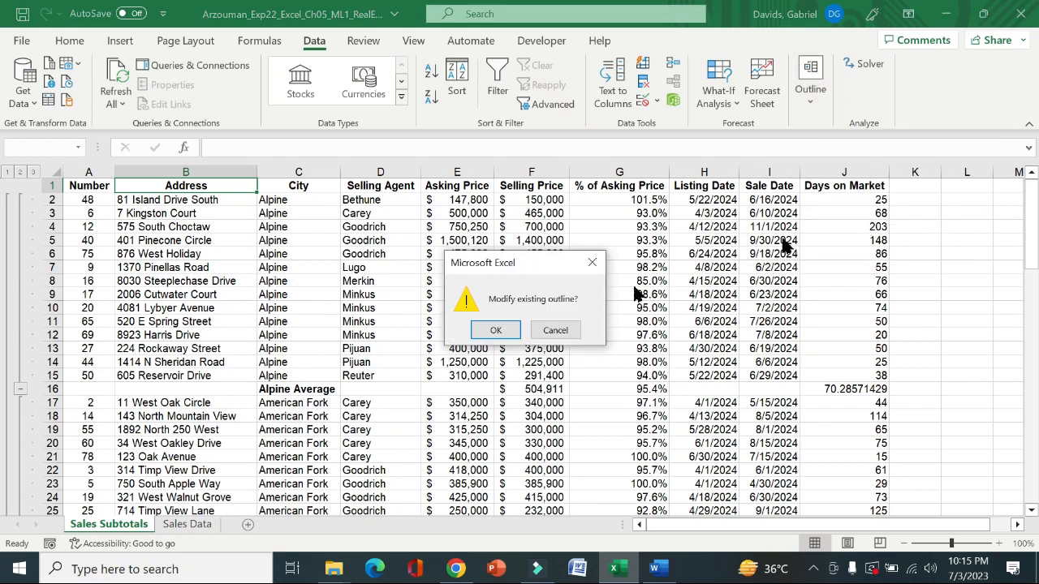
pyautogui.click(496, 330)
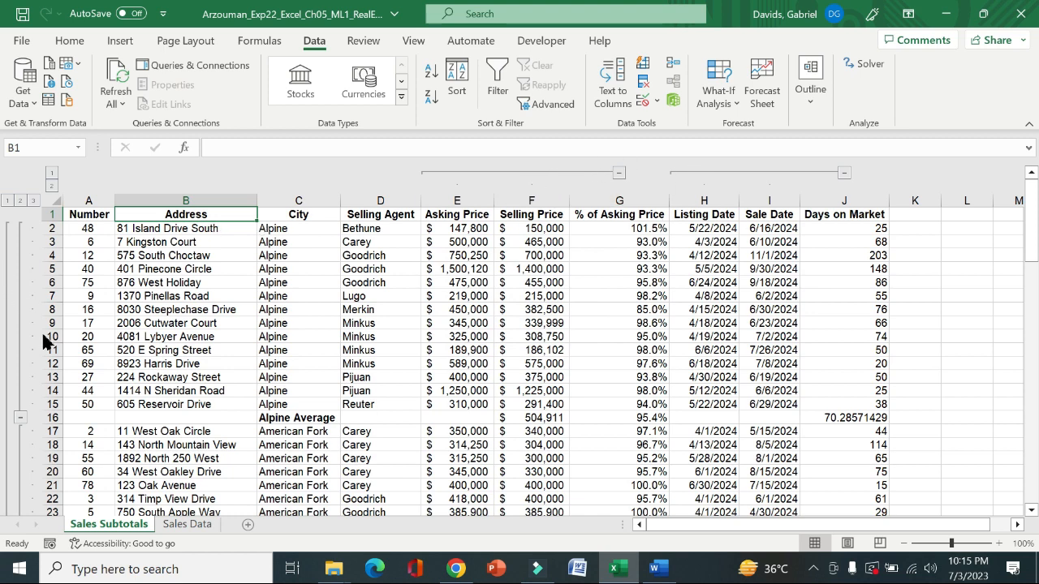
# Check the step 4 collapse instruction in Word, switch to Excel and collapse the column outline to hide Listing Date and Sale Date
pyautogui.click(665, 558)
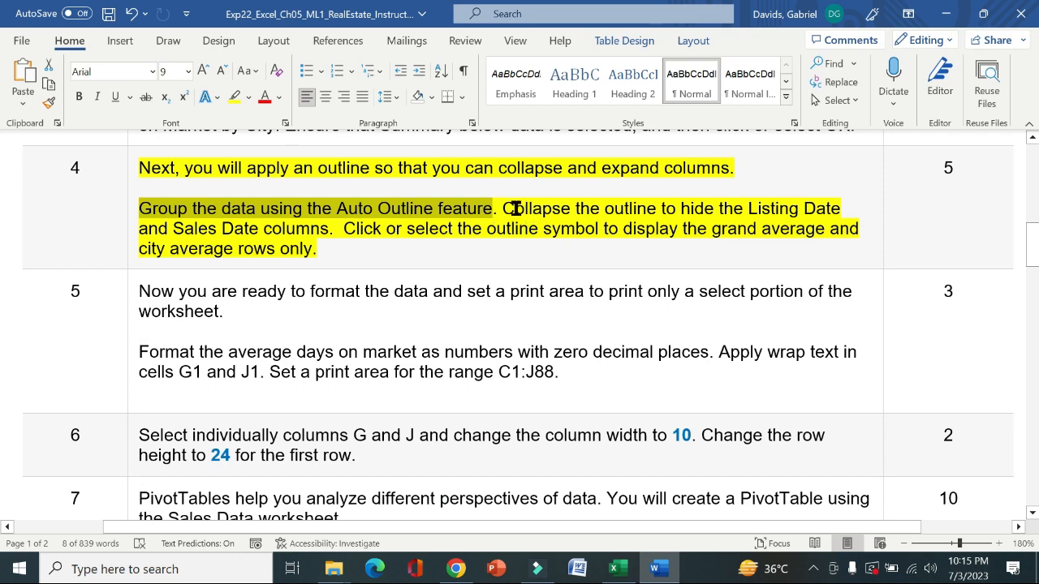
pyautogui.moveTo(510, 209); pyautogui.dragTo(336, 233)
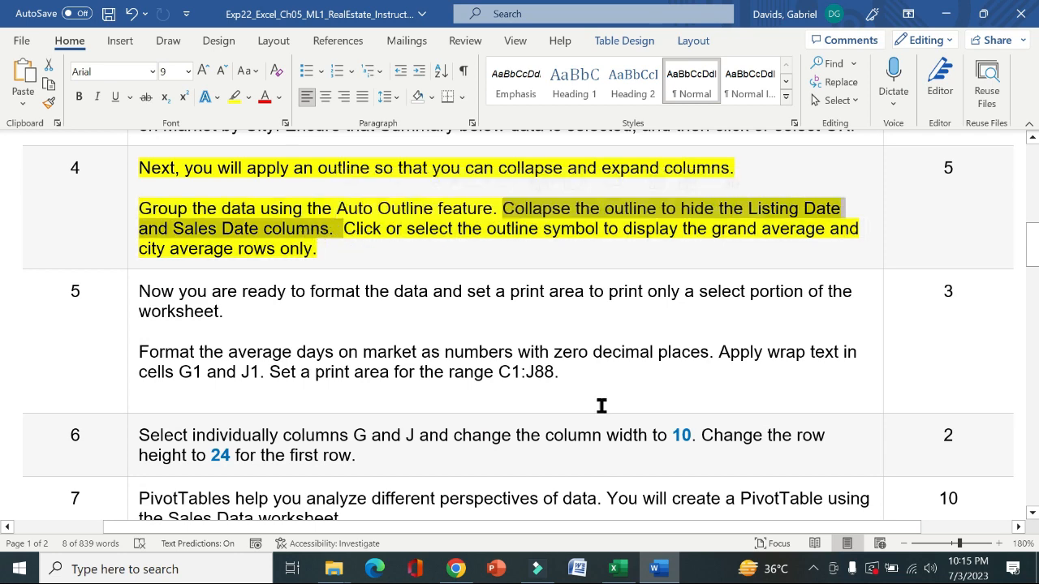
pyautogui.click(615, 569)
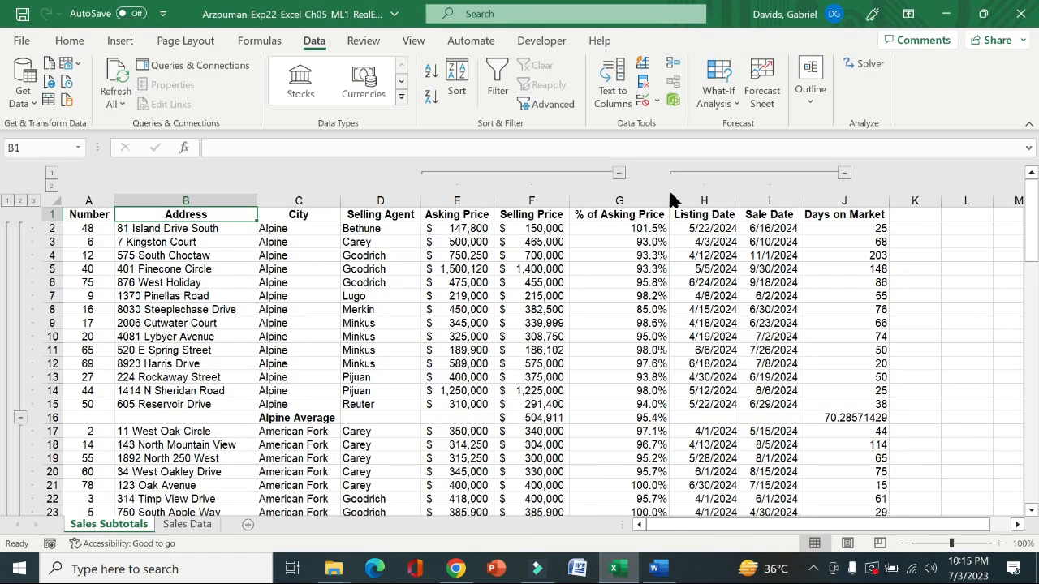
pyautogui.click(844, 174)
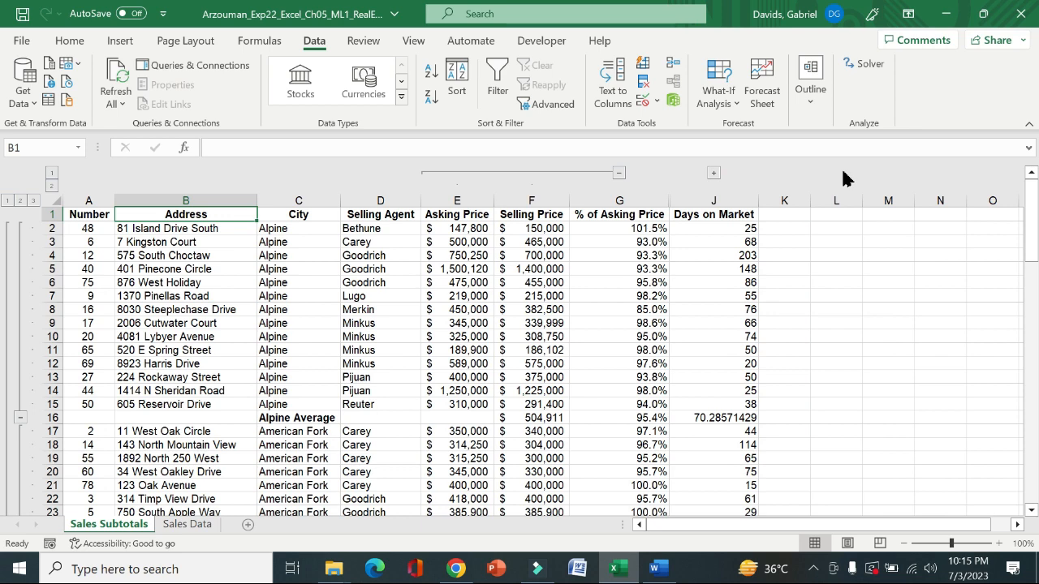
pyautogui.click(713, 174)
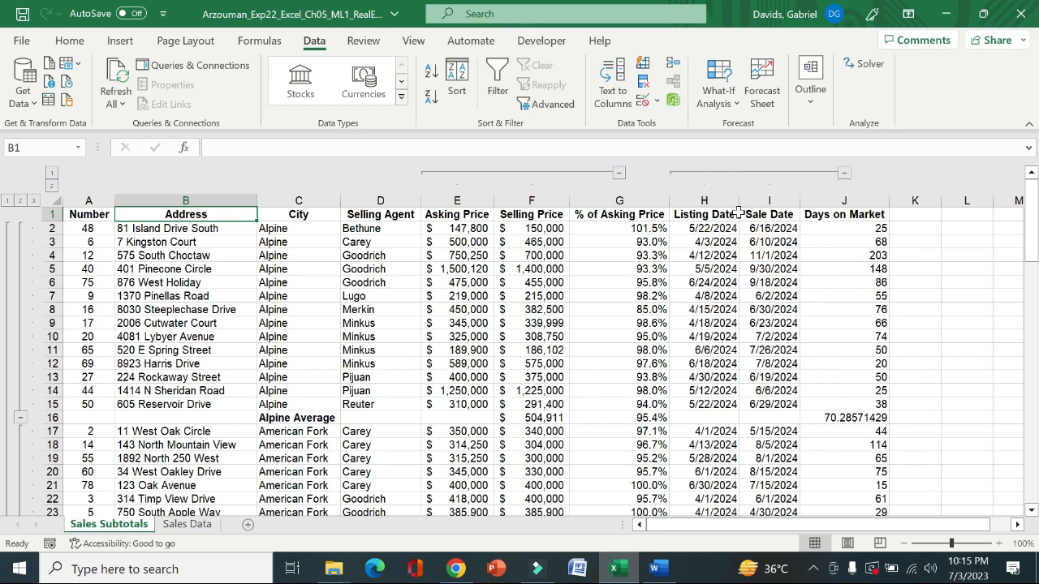
pyautogui.click(845, 173)
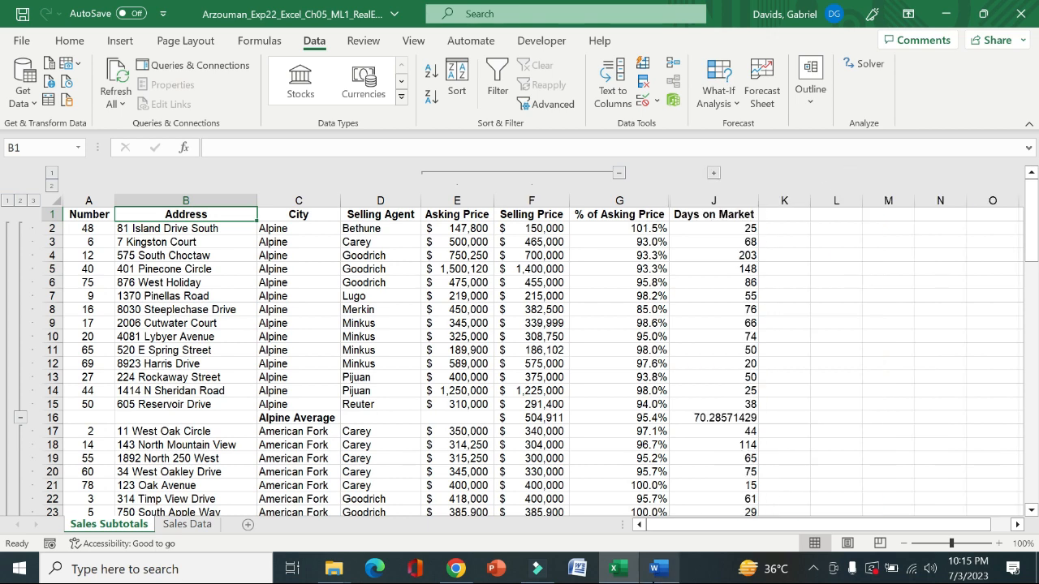
# Read the step 4 row display instruction in Word and collapse all five city groups in Excel, leaving only city and grand average rows
pyautogui.click(654, 568)
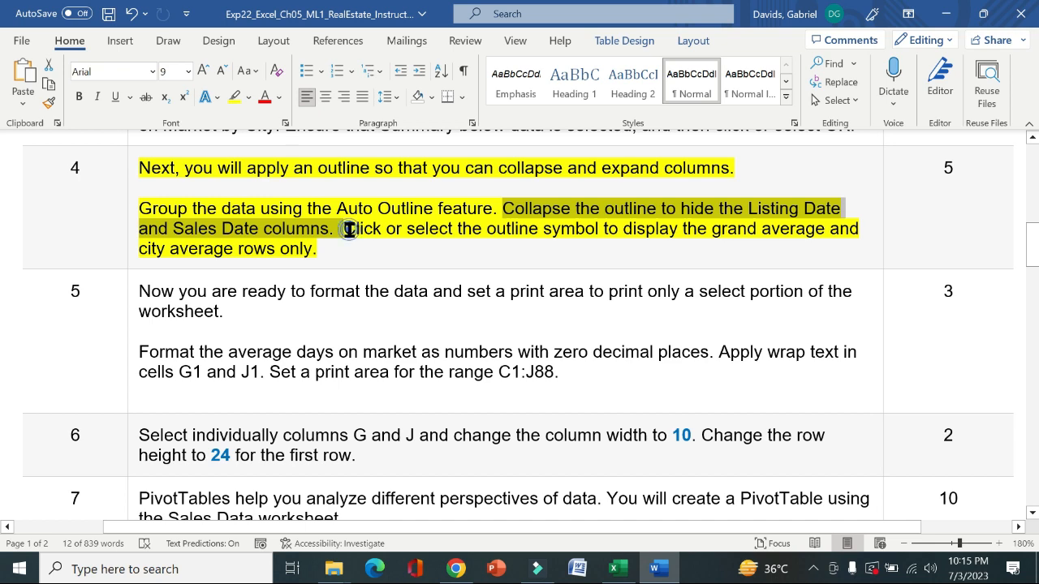
pyautogui.moveTo(348, 229); pyautogui.dragTo(552, 245)
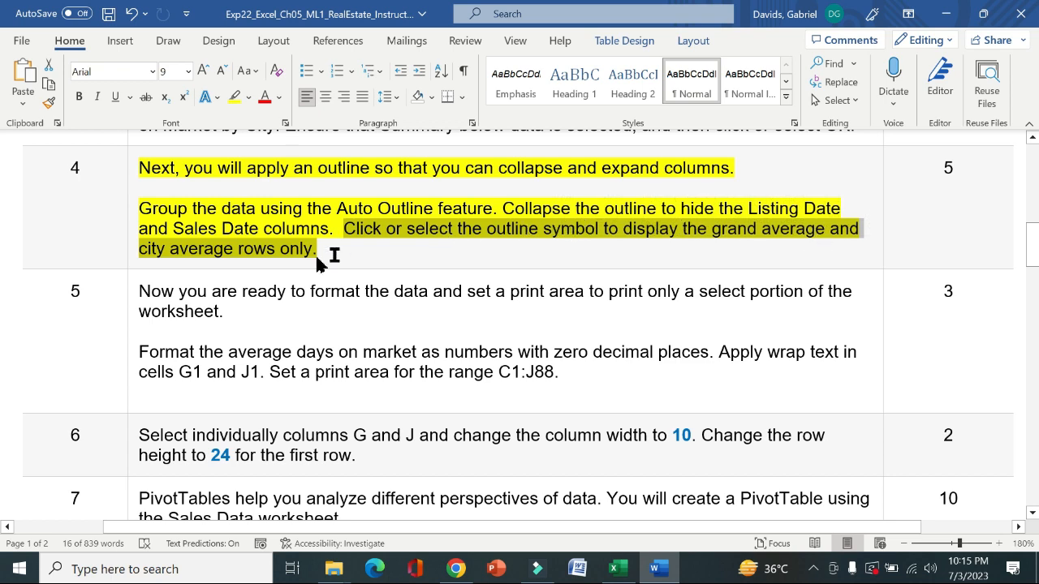
pyautogui.click(613, 569)
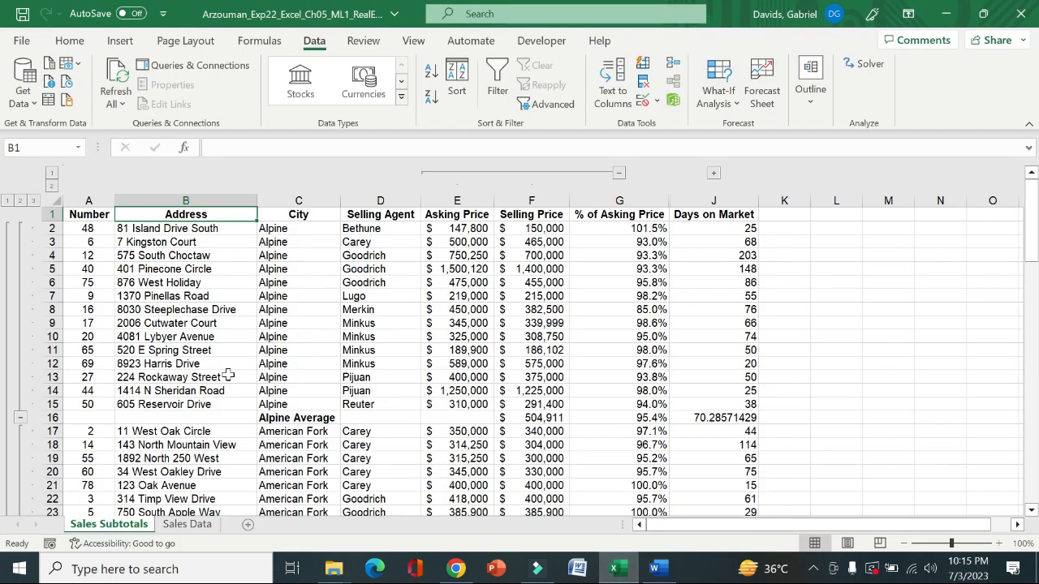
pyautogui.click(20, 419)
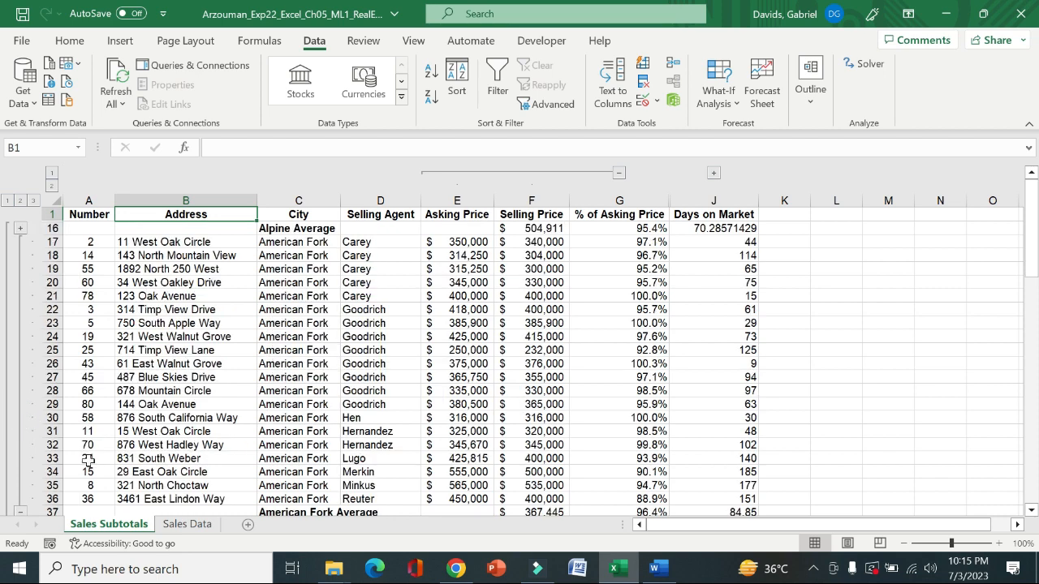
pyautogui.click(20, 513)
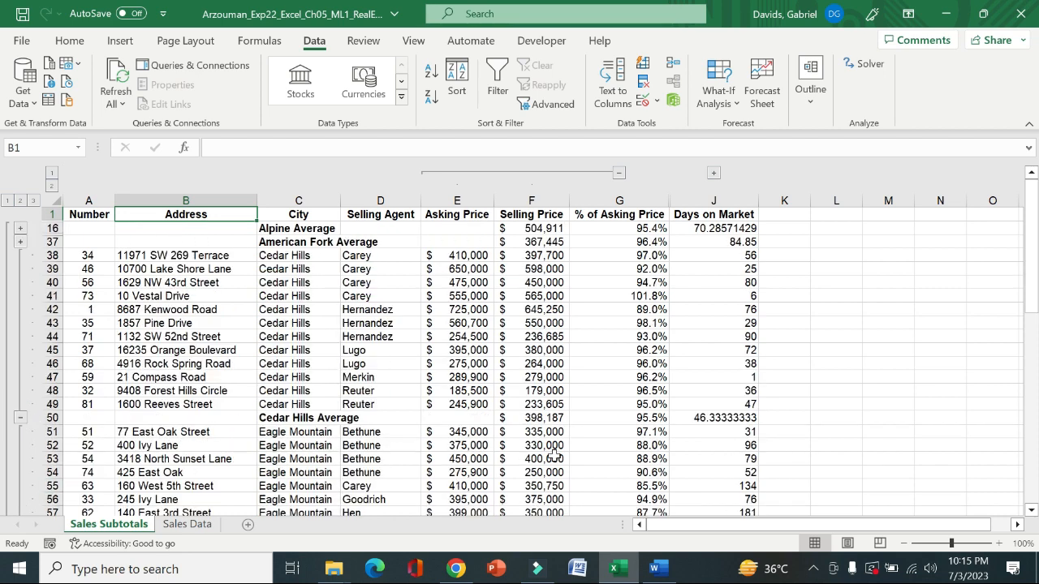
pyautogui.moveTo(1032, 295); pyautogui.dragTo(1, 351)
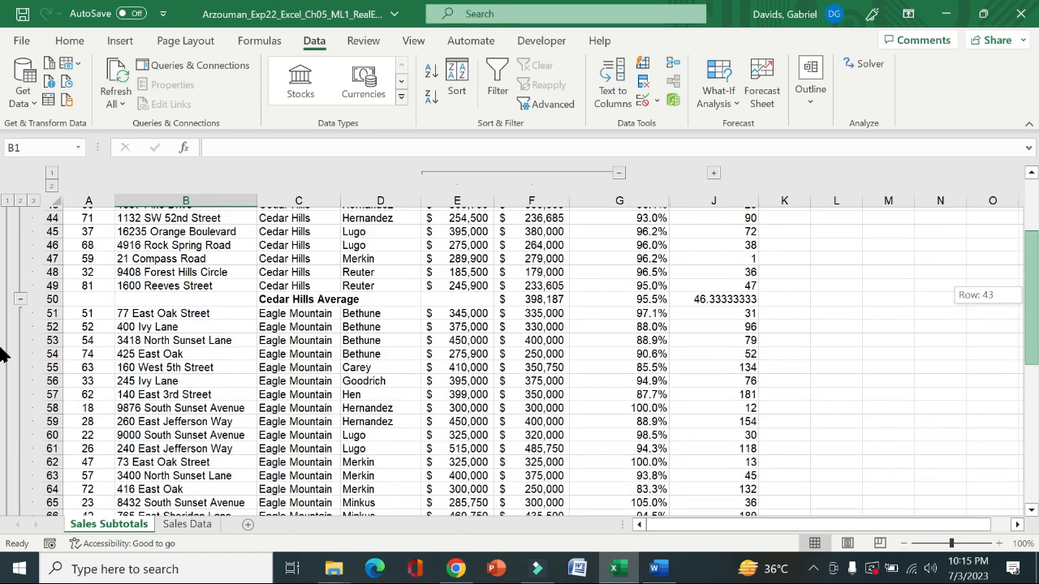
pyautogui.click(21, 299)
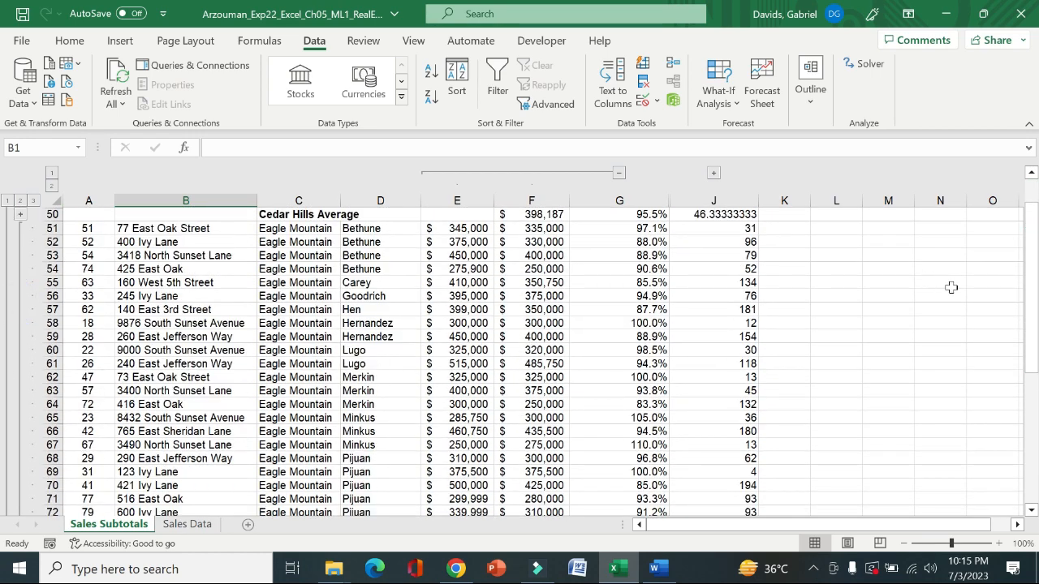
pyautogui.moveTo(1033, 323); pyautogui.dragTo(1033, 418)
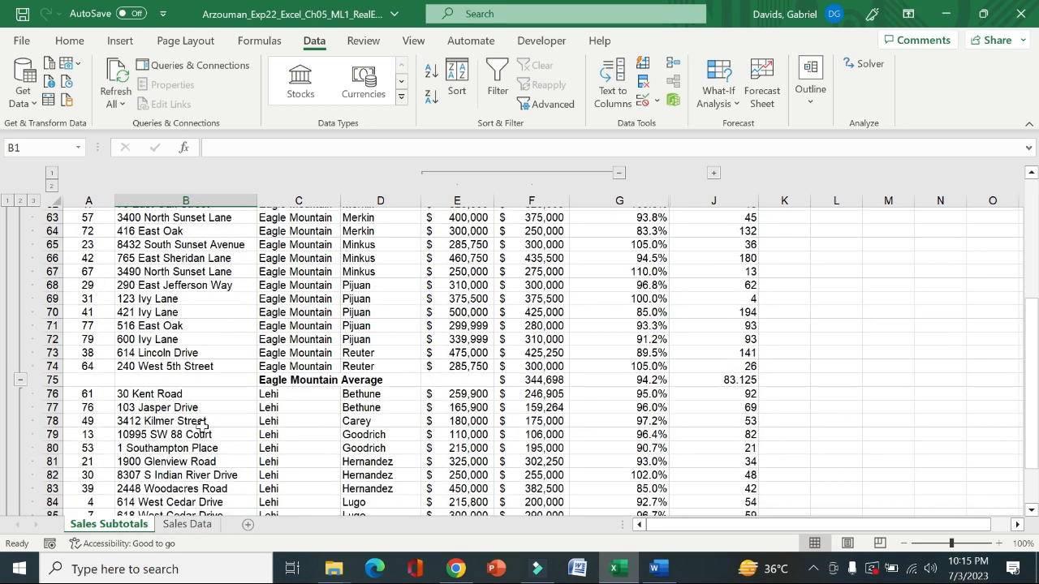
pyautogui.click(20, 380)
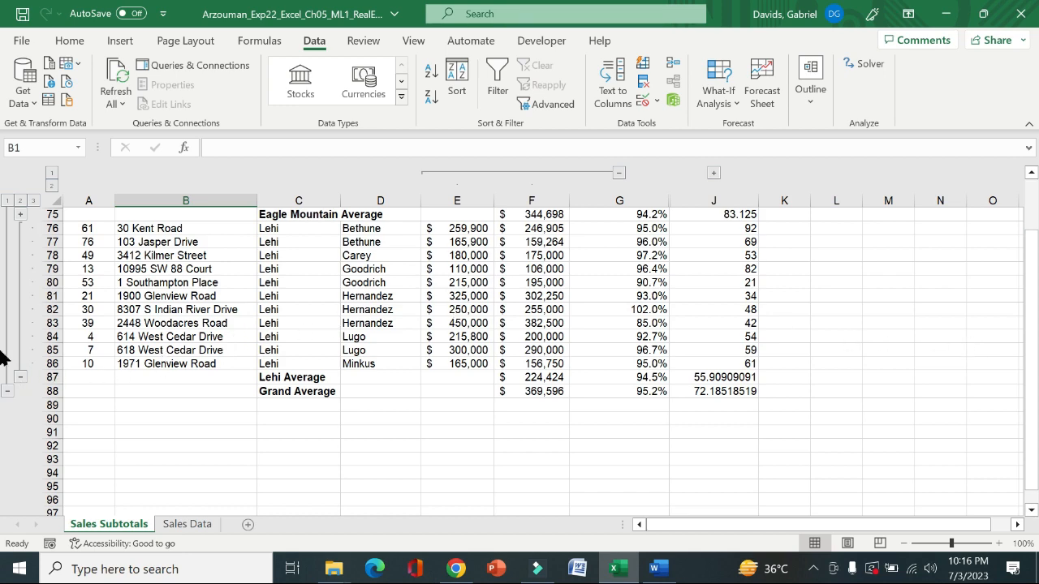
pyautogui.moveTo(1031, 345); pyautogui.dragTo(1029, 271)
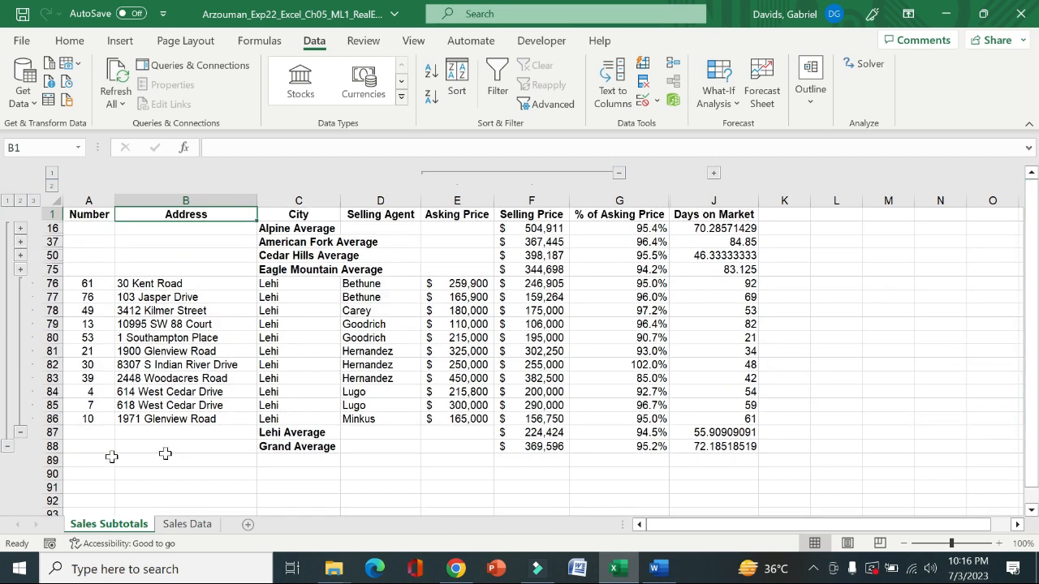
pyautogui.click(21, 434)
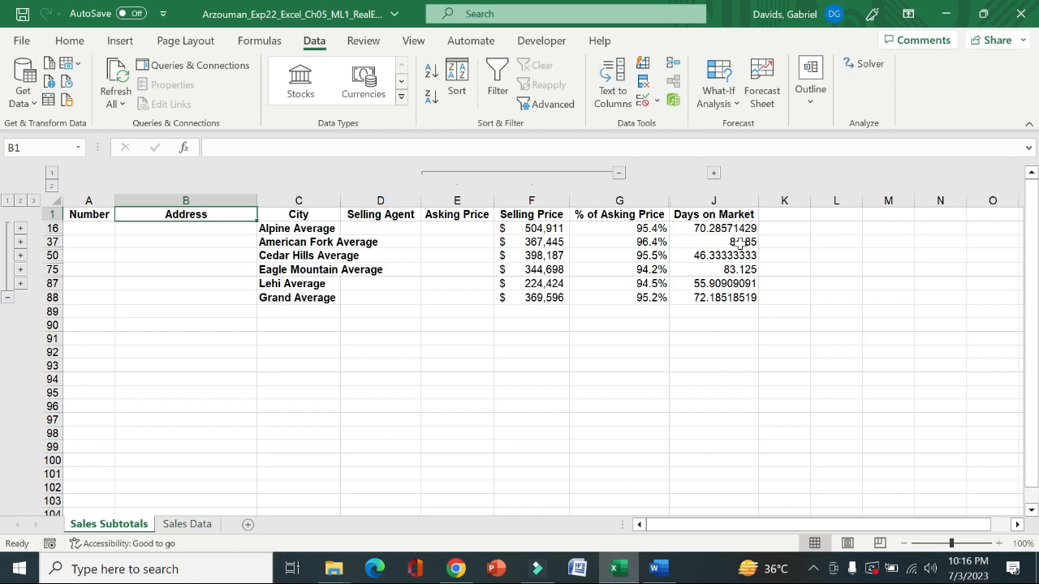
# Switch to the Word instructions, clear the highlight from the step 4 text and highlight the step 5 text in yellow
pyautogui.click(655, 568)
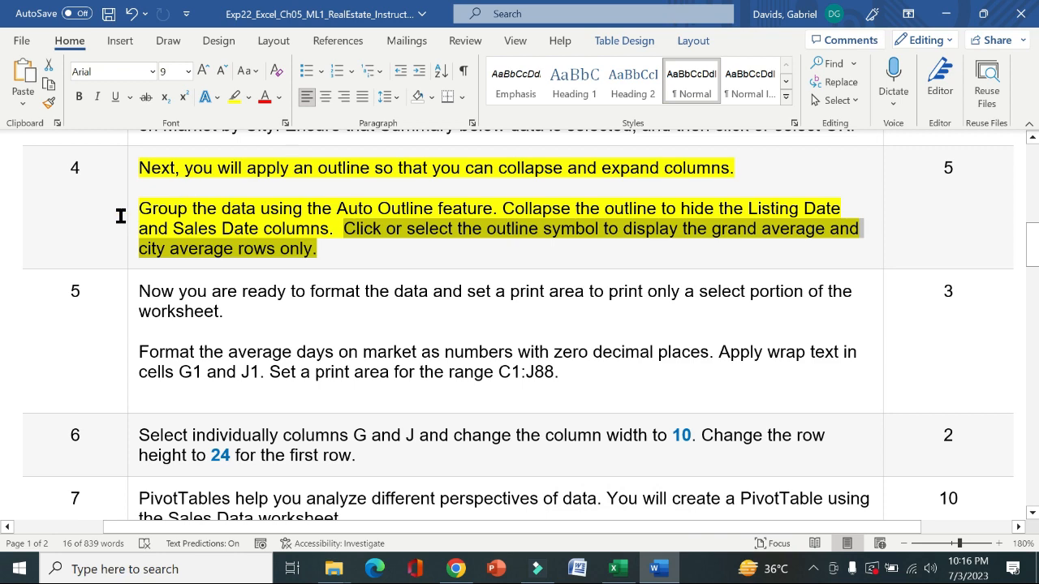
pyautogui.click(134, 209)
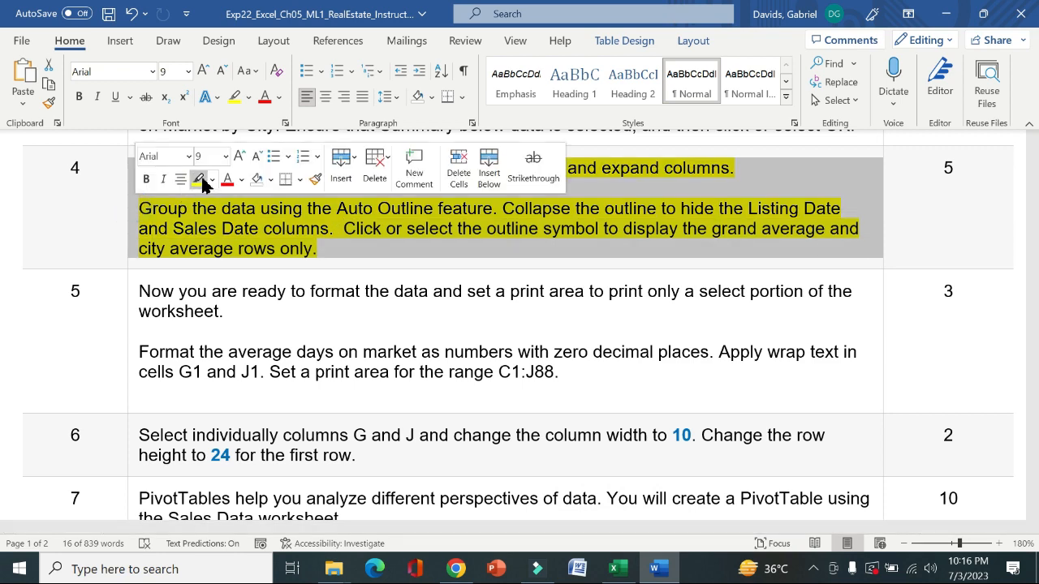
pyautogui.click(203, 183)
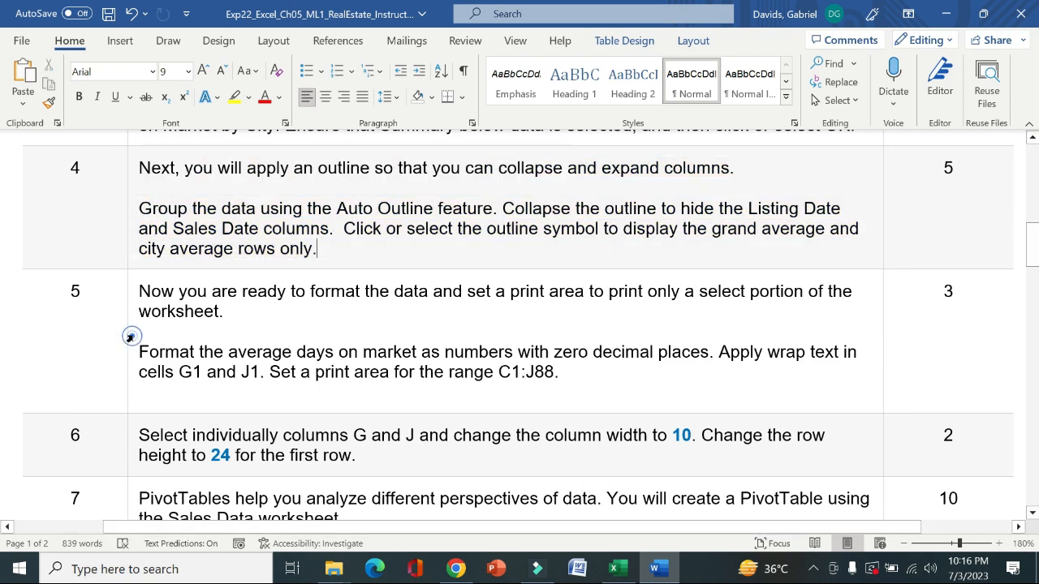
pyautogui.click(129, 339)
pyautogui.click(195, 311)
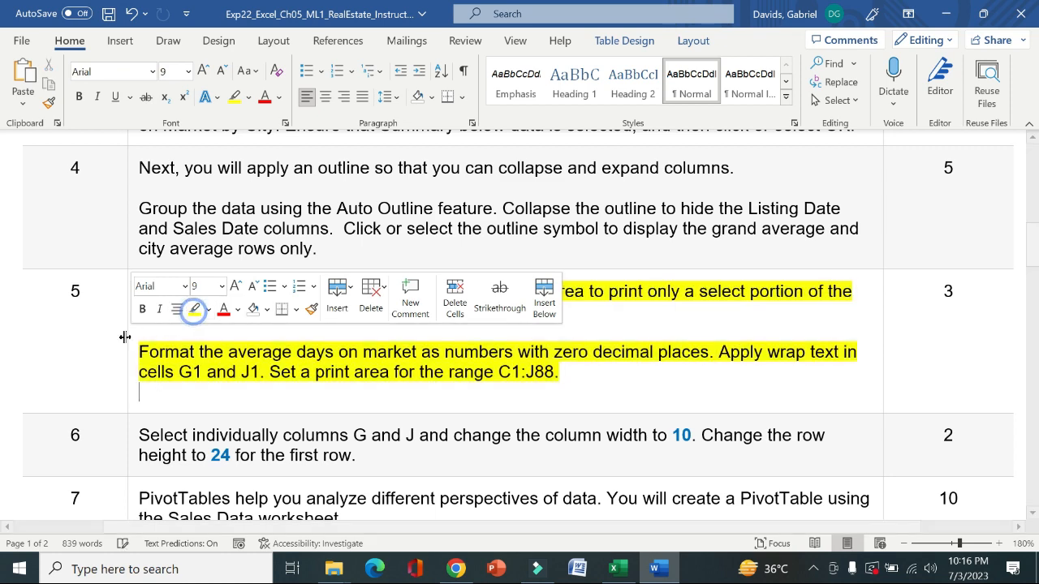
pyautogui.click(116, 341)
# Read the step 5 number format instruction, switch to Excel and format the Days on Market averages in J16:J88 as Number with zero decimal places
pyautogui.moveTo(166, 295)
pyautogui.mouseDown()
pyautogui.moveTo(828, 293)
pyautogui.moveTo(752, 315)
pyautogui.moveTo(297, 316)
pyautogui.mouseUp()
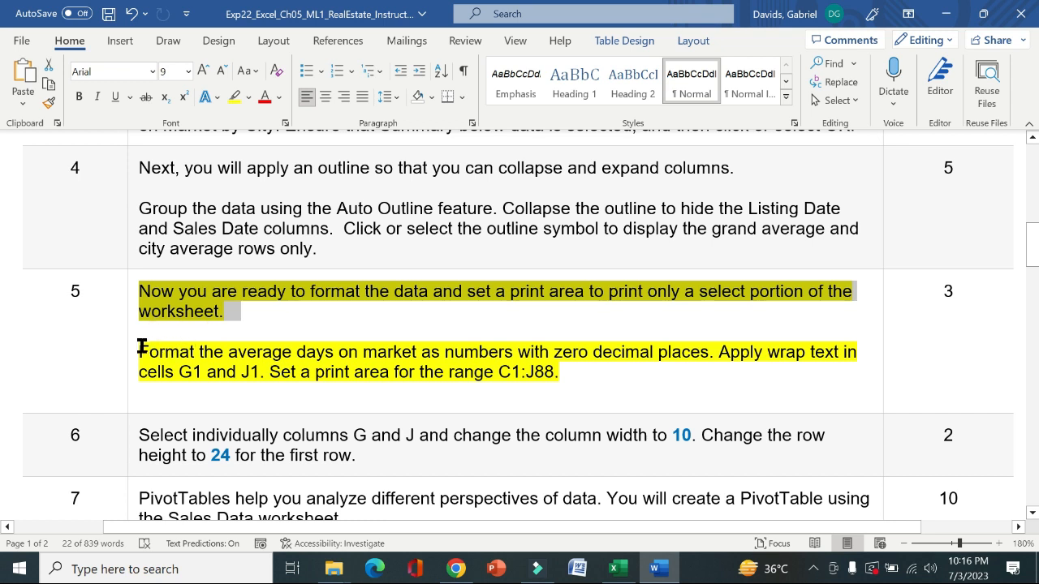
pyautogui.moveTo(142, 347); pyautogui.dragTo(712, 350)
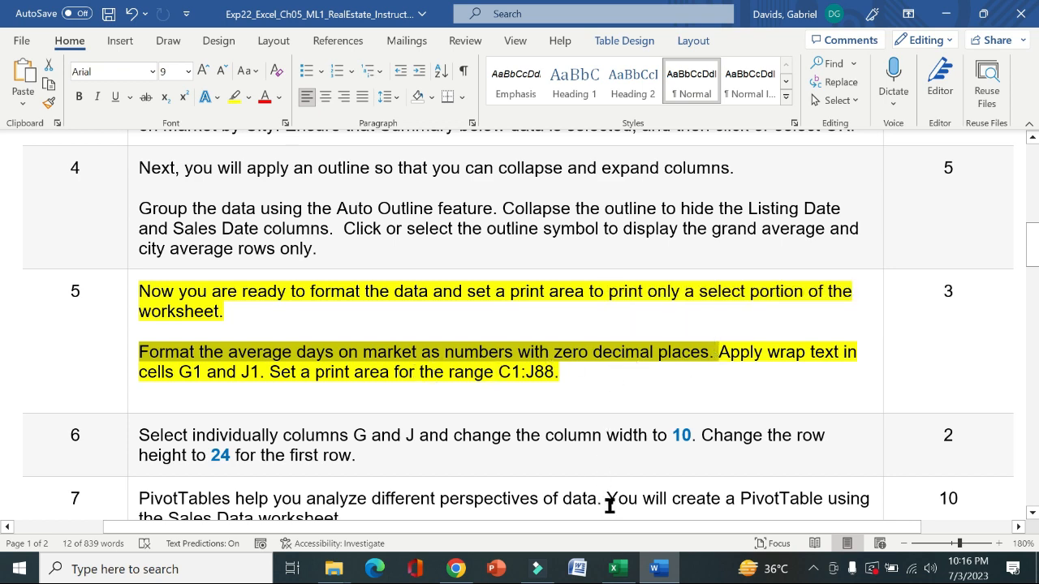
pyautogui.hotkey('alt', 'Tab')
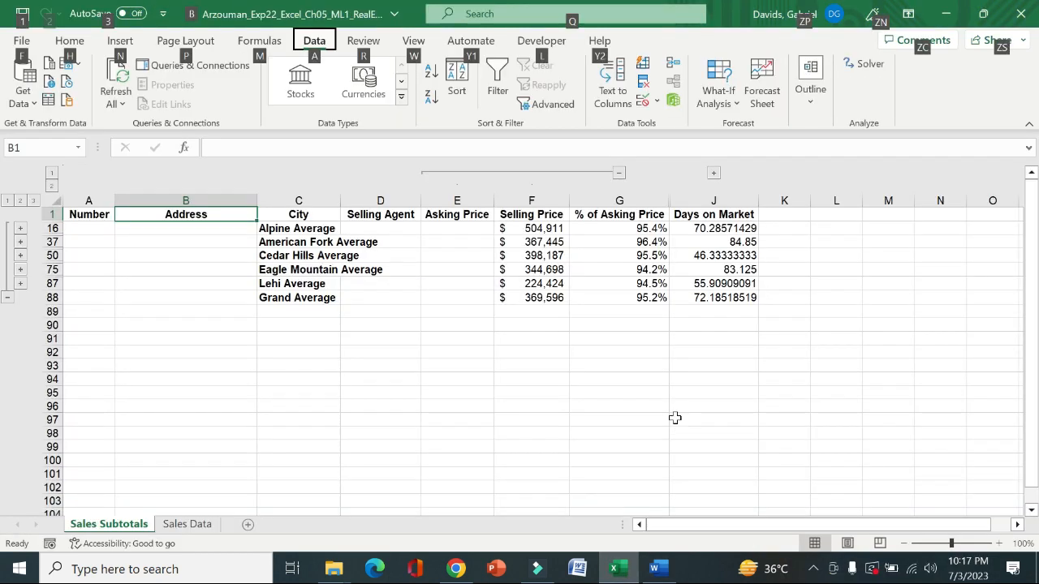
pyautogui.moveTo(737, 228); pyautogui.dragTo(733, 297)
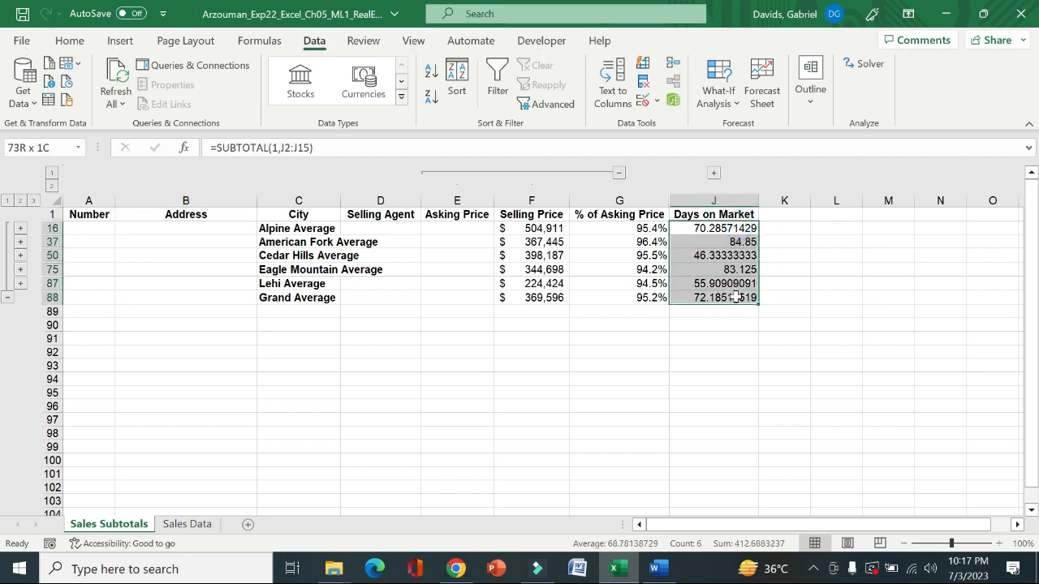
pyautogui.click(75, 42)
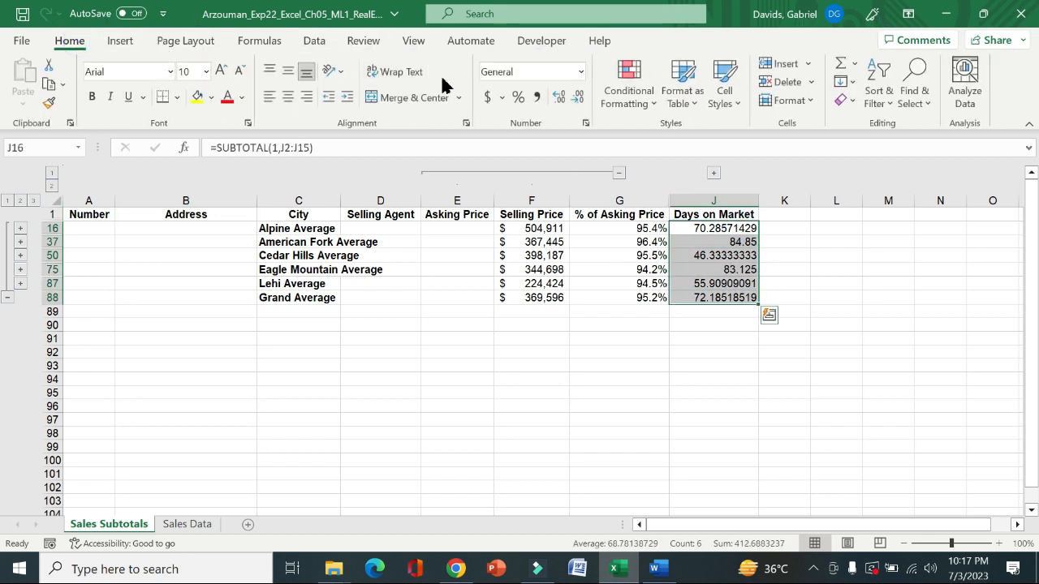
pyautogui.click(582, 71)
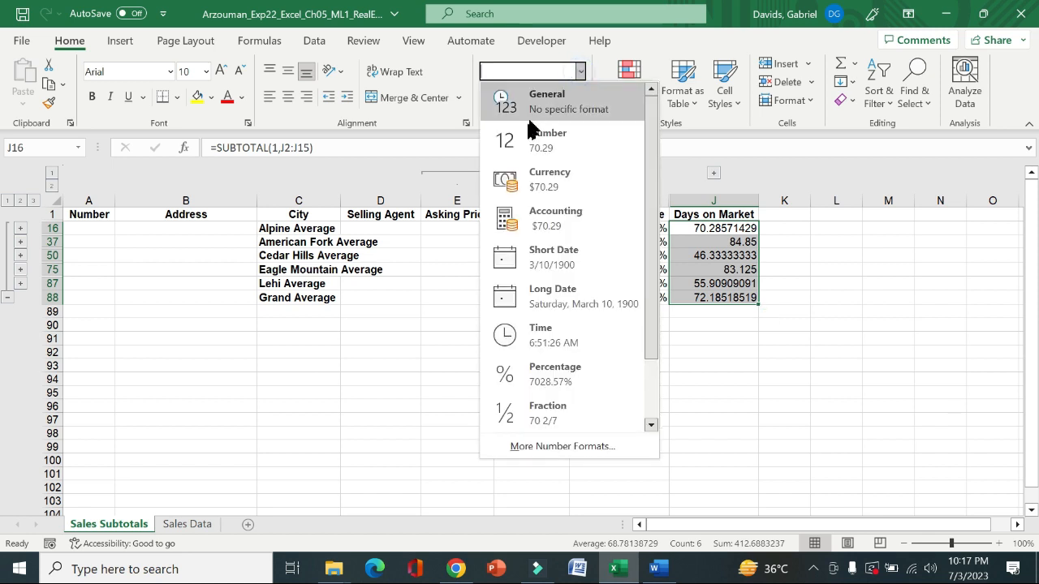
pyautogui.click(568, 143)
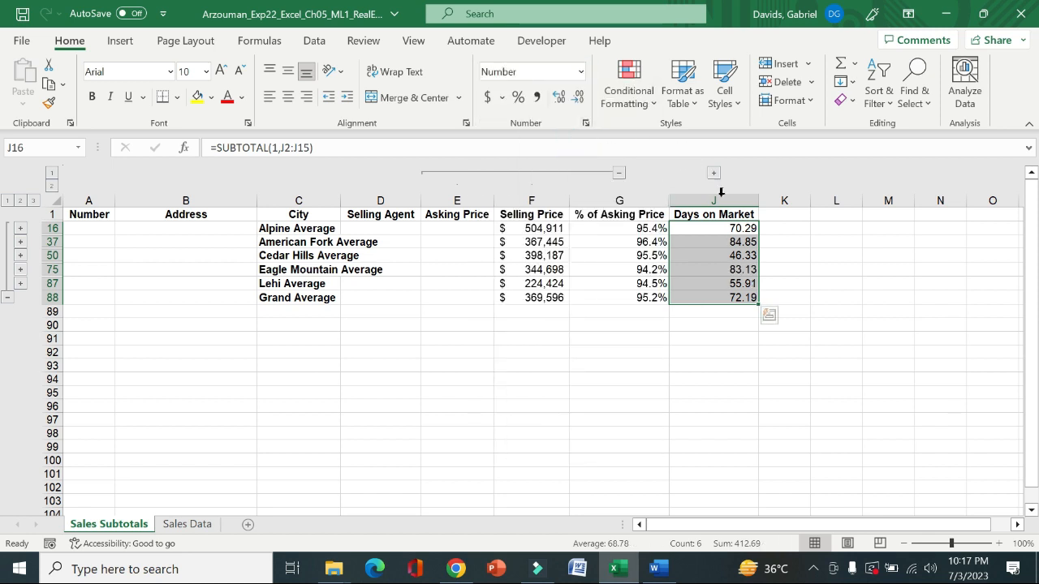
pyautogui.click(578, 97)
pyautogui.click(578, 97)
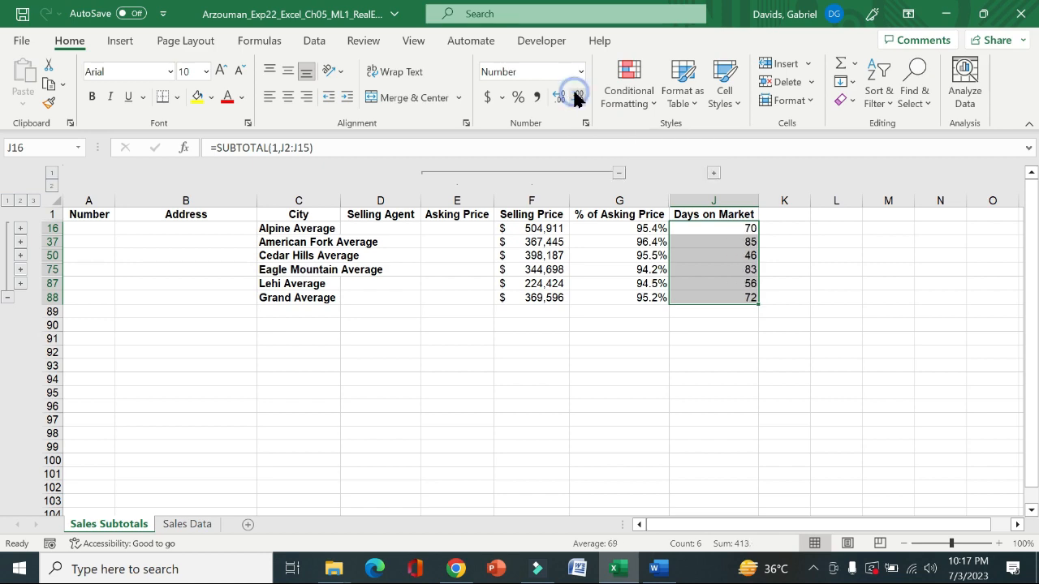
# Check the wrap text instruction in Word, switch to Excel and apply Wrap Text to cells G1 and J1
pyautogui.click(655, 569)
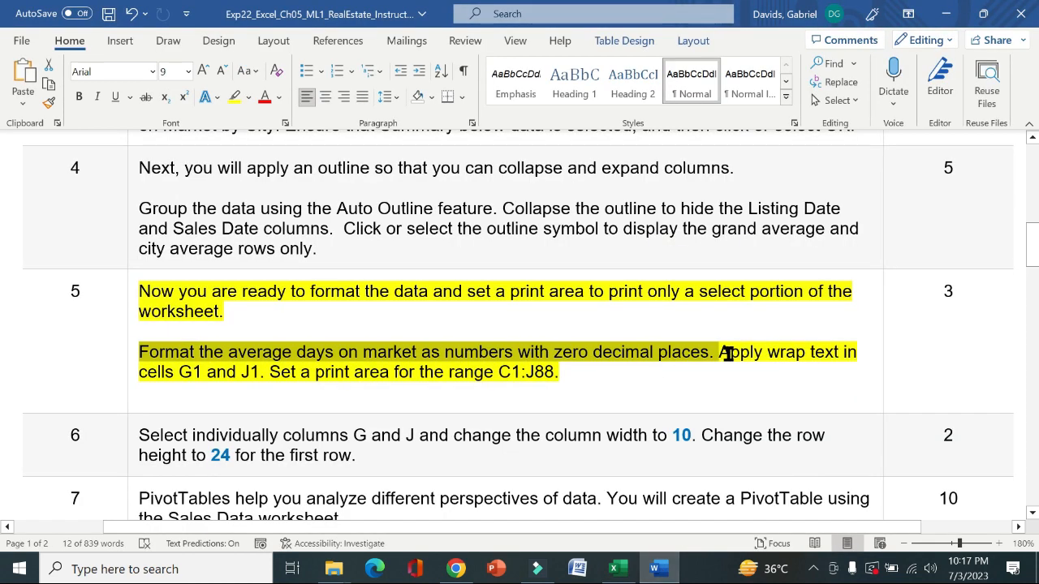
pyautogui.moveTo(728, 354); pyautogui.dragTo(745, 378)
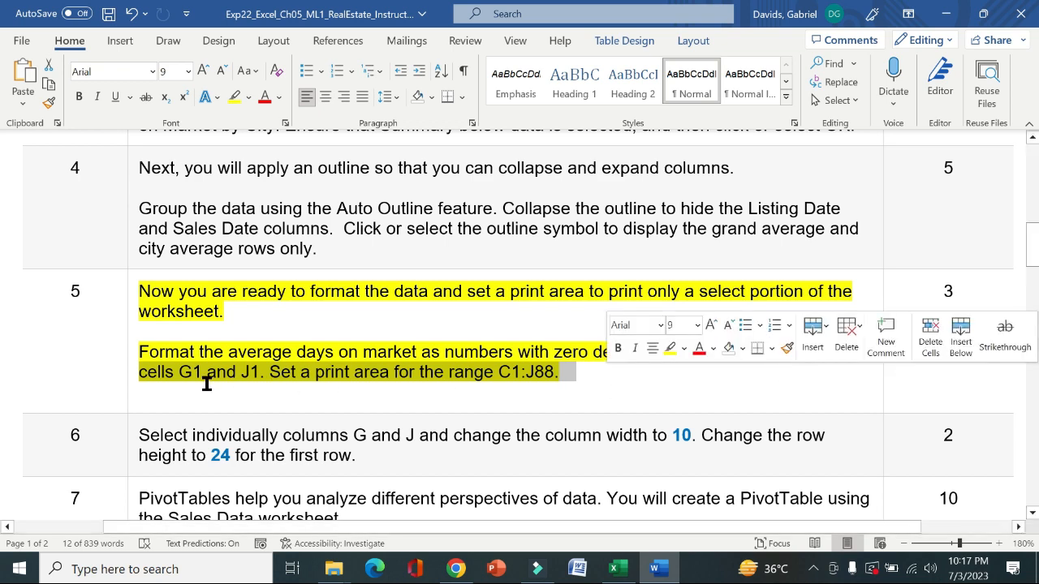
pyautogui.click(615, 569)
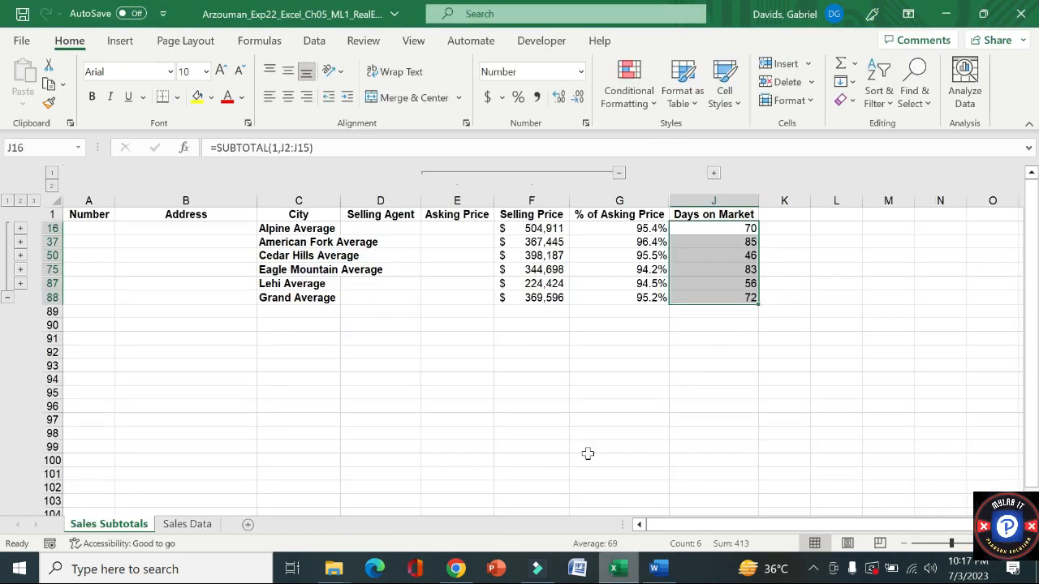
pyautogui.click(630, 218)
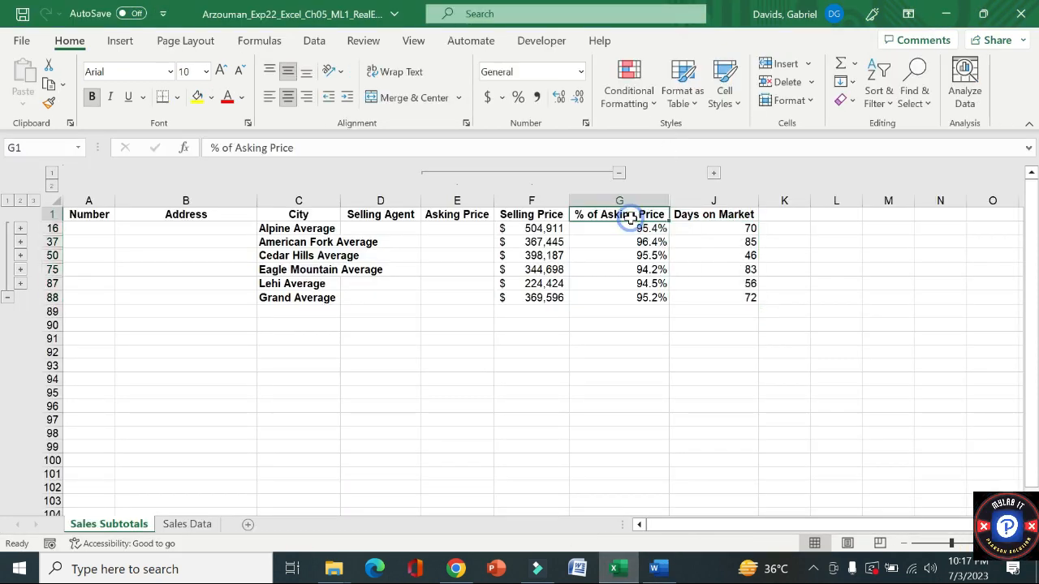
pyautogui.keyDown('ctrl'); pyautogui.click(687, 215); pyautogui.keyUp('ctrl')
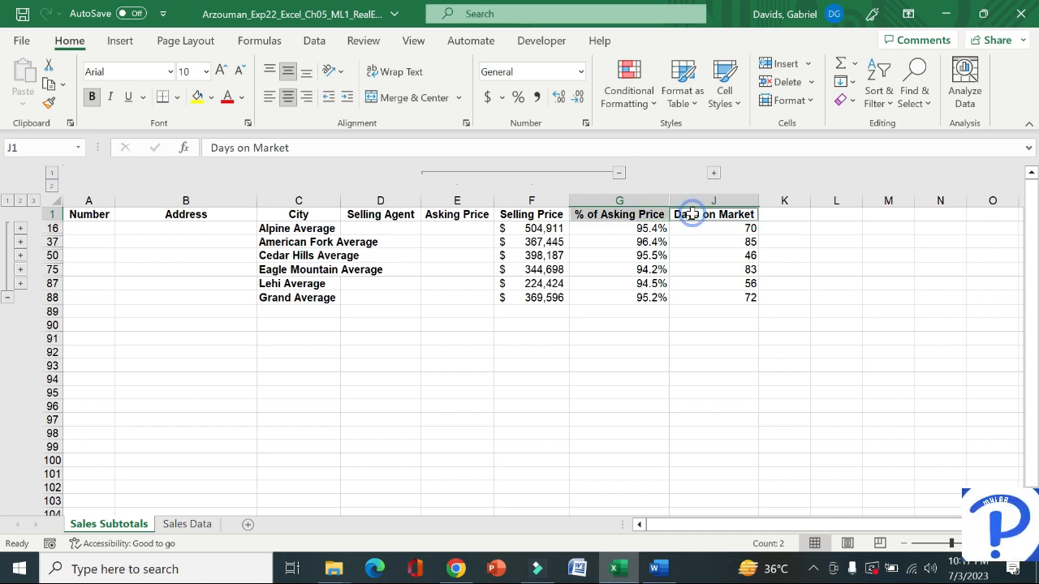
pyautogui.click(421, 73)
# Check the step 5 print area instruction in Word, switch to Excel and set the print area to C1:J88 on Sales Subtotals
pyautogui.click(655, 568)
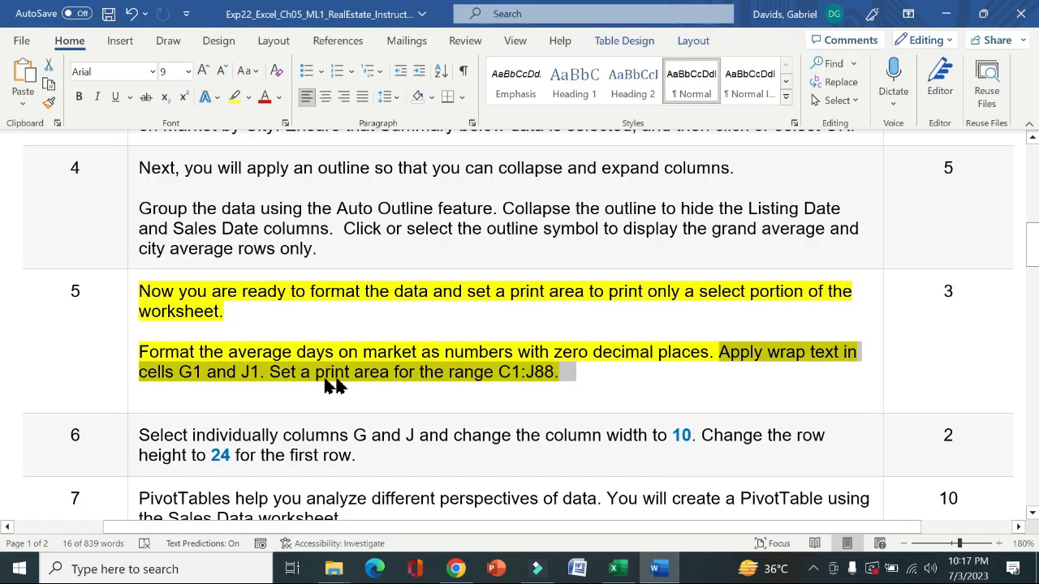
pyautogui.click(614, 568)
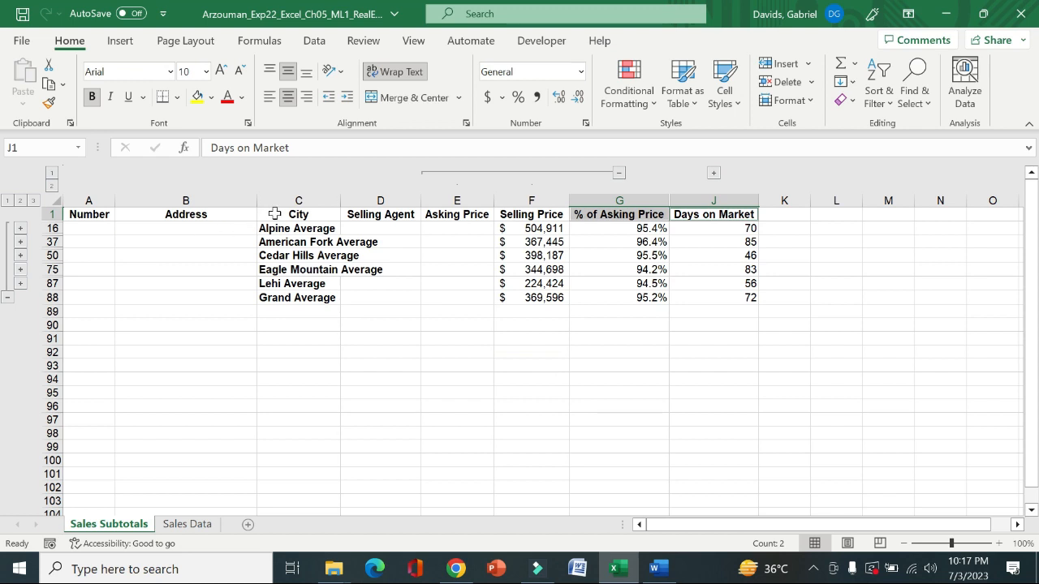
pyautogui.moveTo(275, 214); pyautogui.dragTo(719, 300)
pyautogui.click(182, 42)
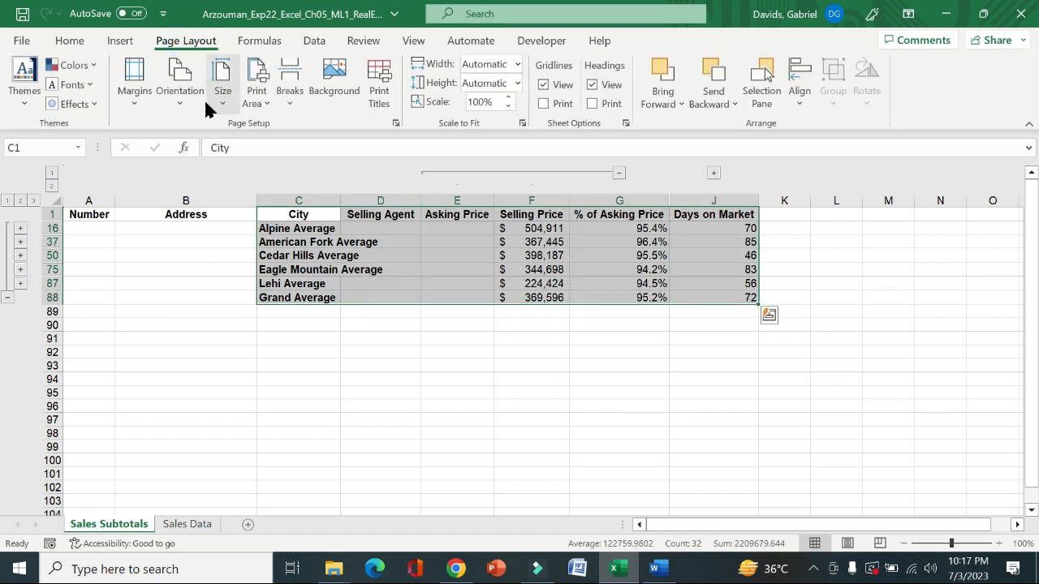
pyautogui.click(268, 103)
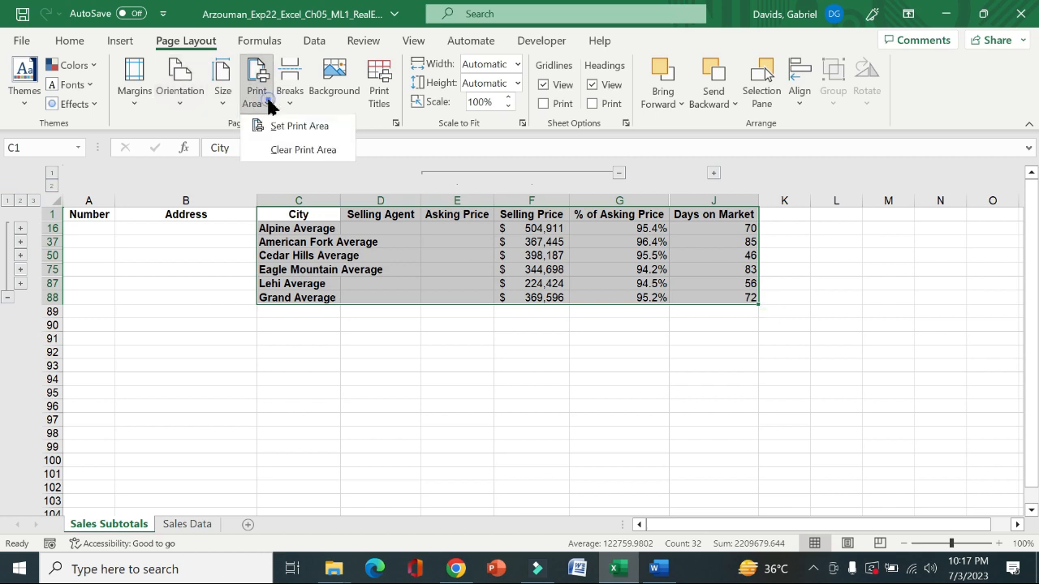
pyautogui.click(297, 129)
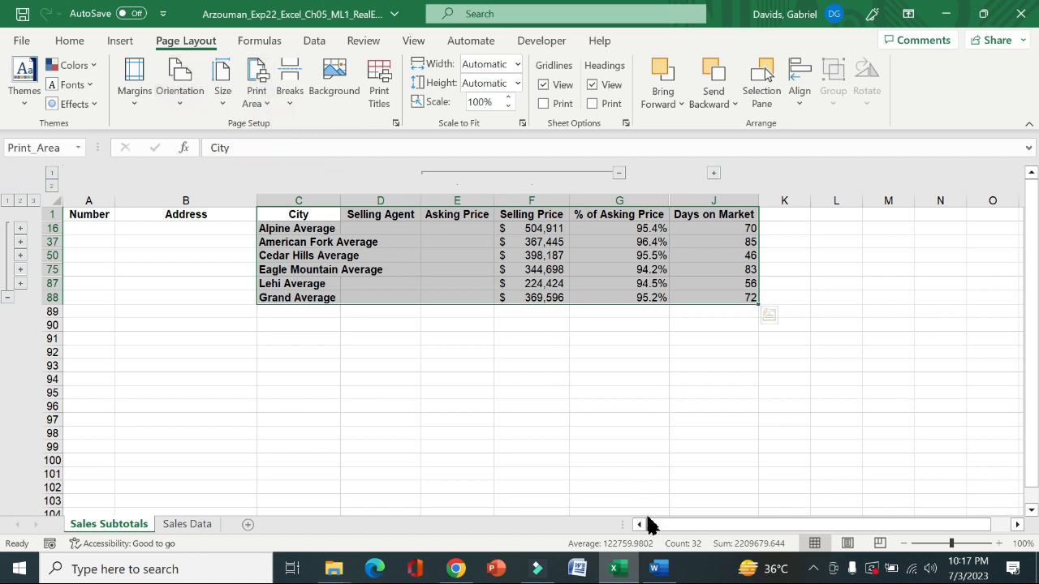
# Switch to the Word instructions, clear the highlight from the step 5 text and highlight the step 6 text in yellow
pyautogui.click(657, 568)
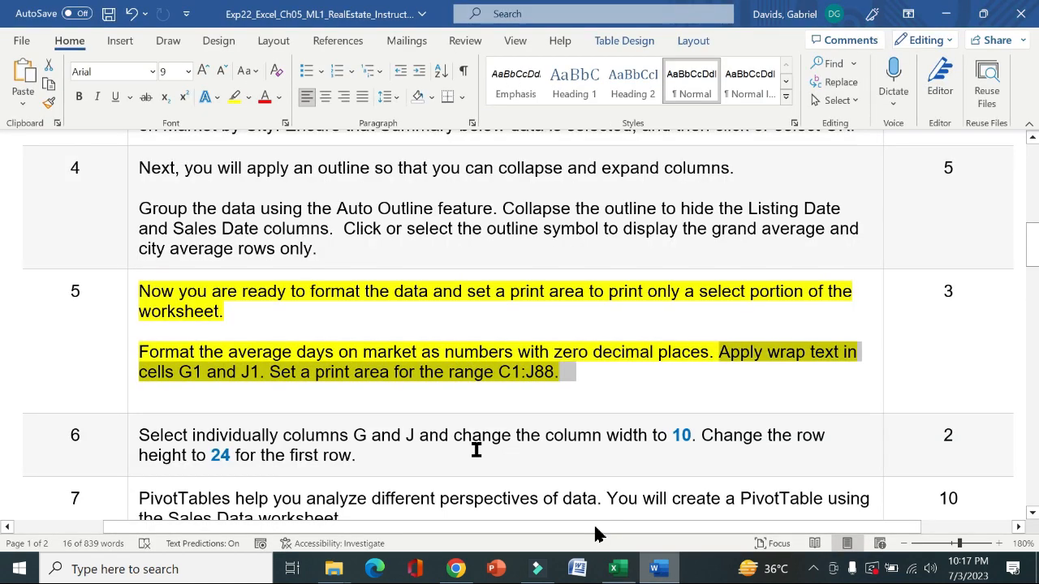
pyautogui.click(133, 328)
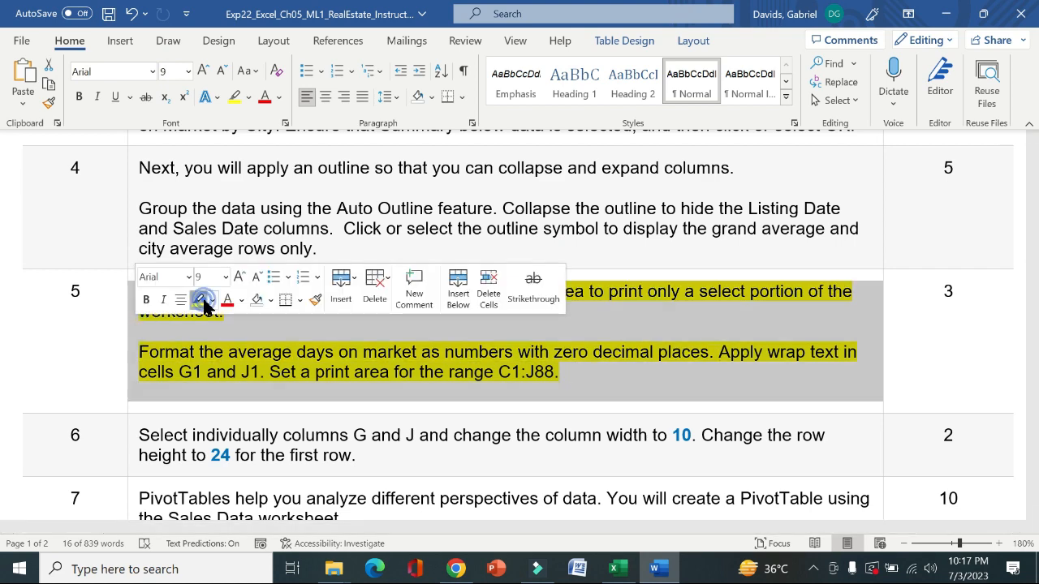
pyautogui.click(199, 300)
pyautogui.moveTo(1033, 255); pyautogui.dragTo(1033, 288)
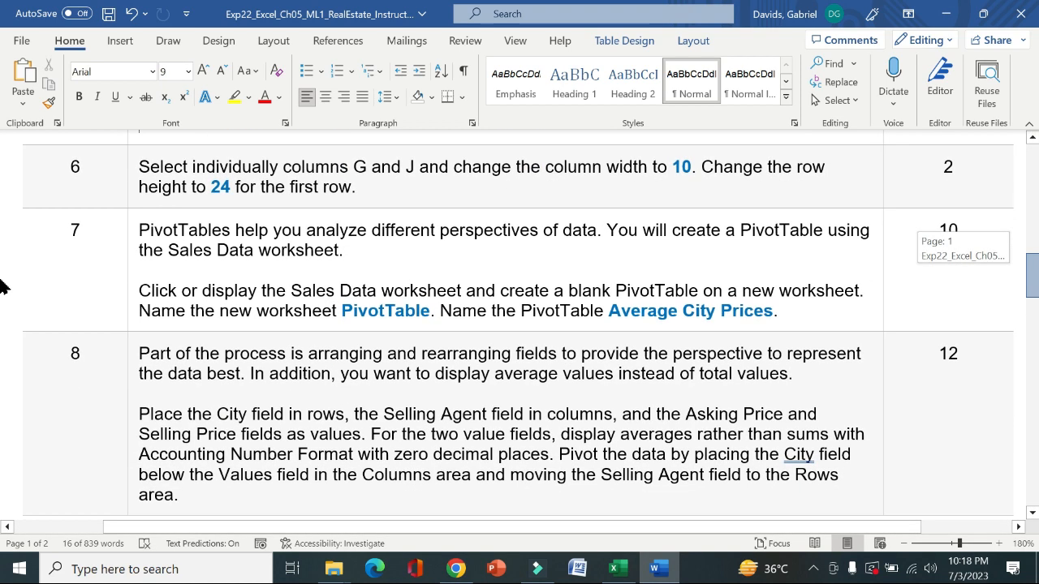
pyautogui.click(136, 182)
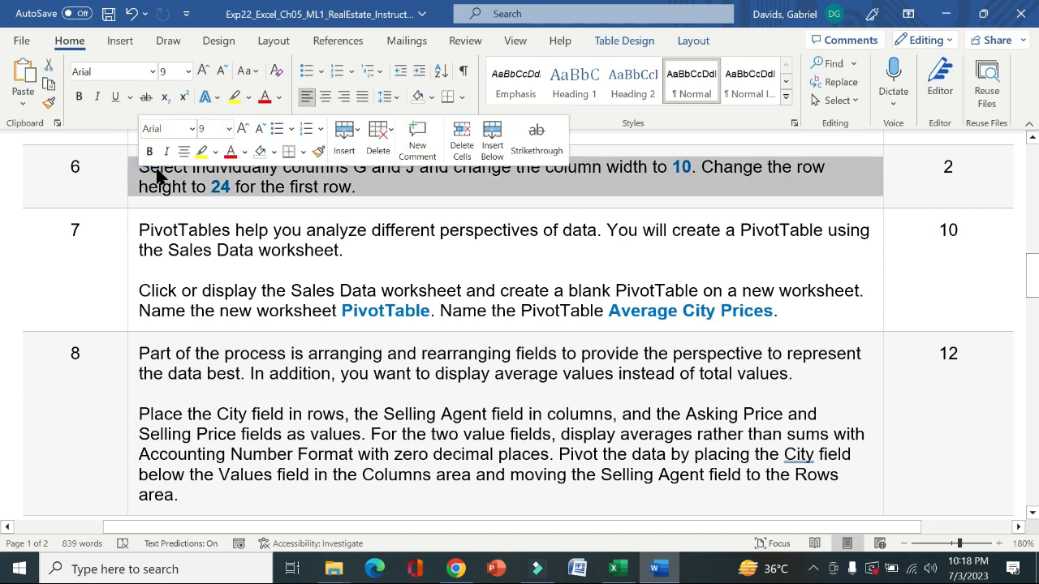
pyautogui.click(202, 153)
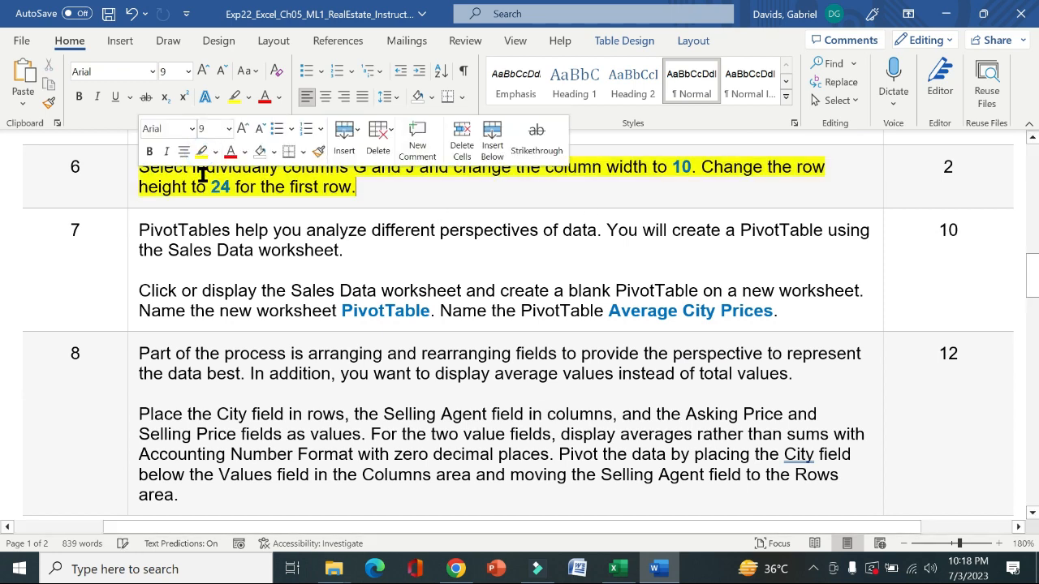
# Read the step 6 column width instruction, switch to Excel and set the width of column G to 10
pyautogui.click(130, 169)
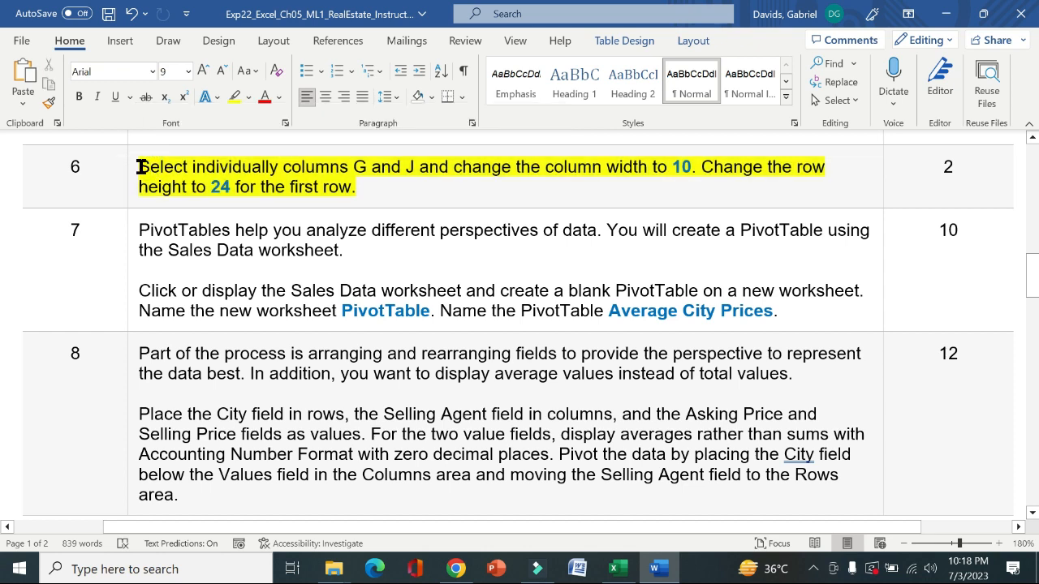
pyautogui.moveTo(140, 167); pyautogui.dragTo(701, 167)
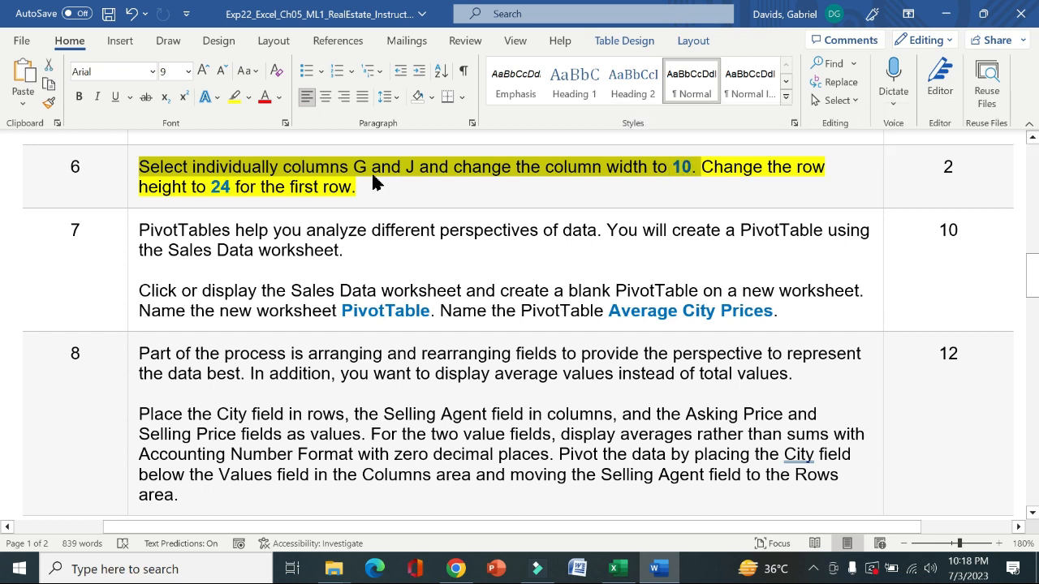
pyautogui.click(617, 569)
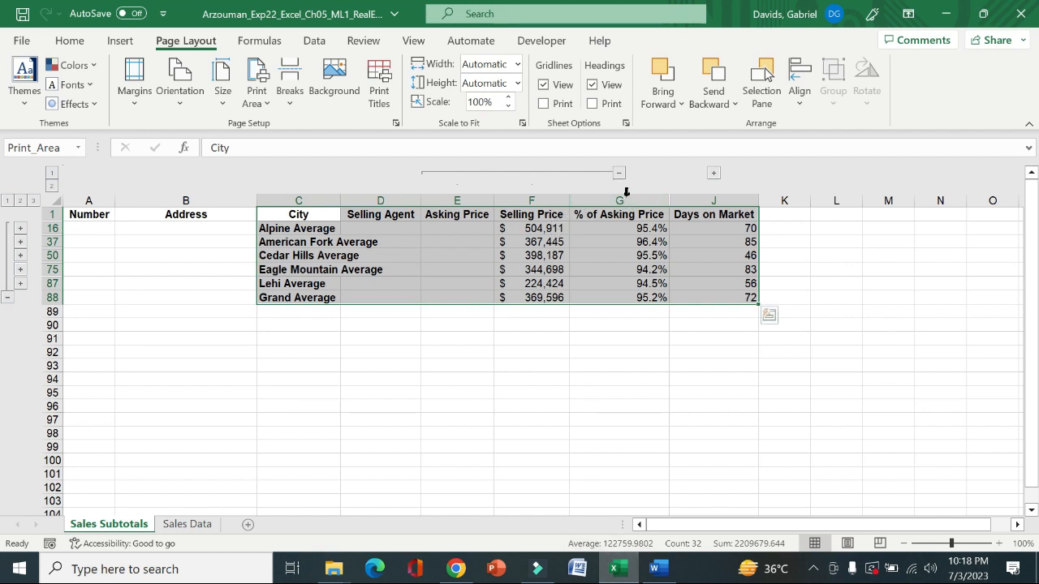
pyautogui.click(625, 195)
pyautogui.rightClick(625, 195)
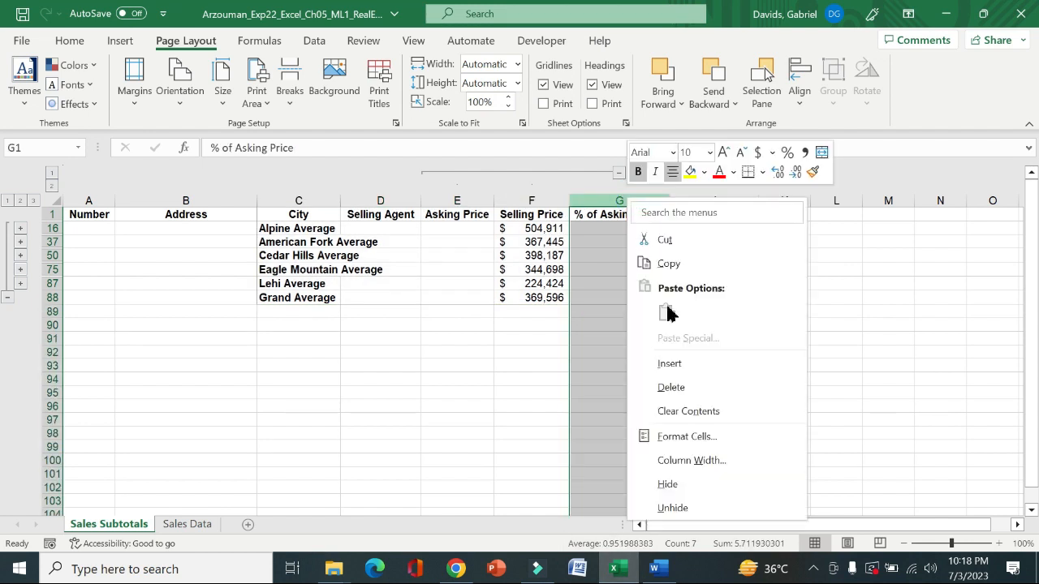
pyautogui.click(691, 460)
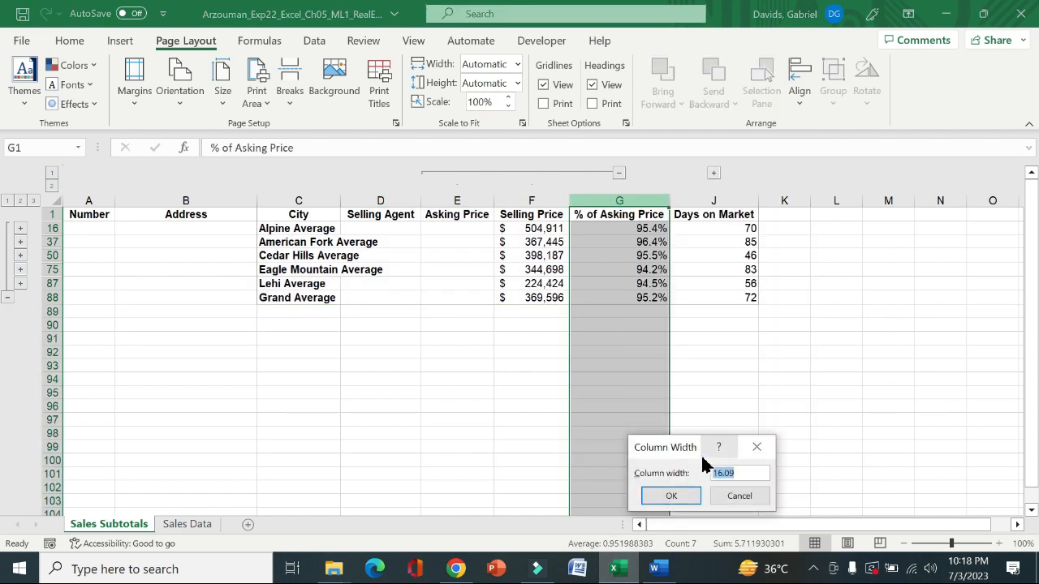
pyautogui.write('10')
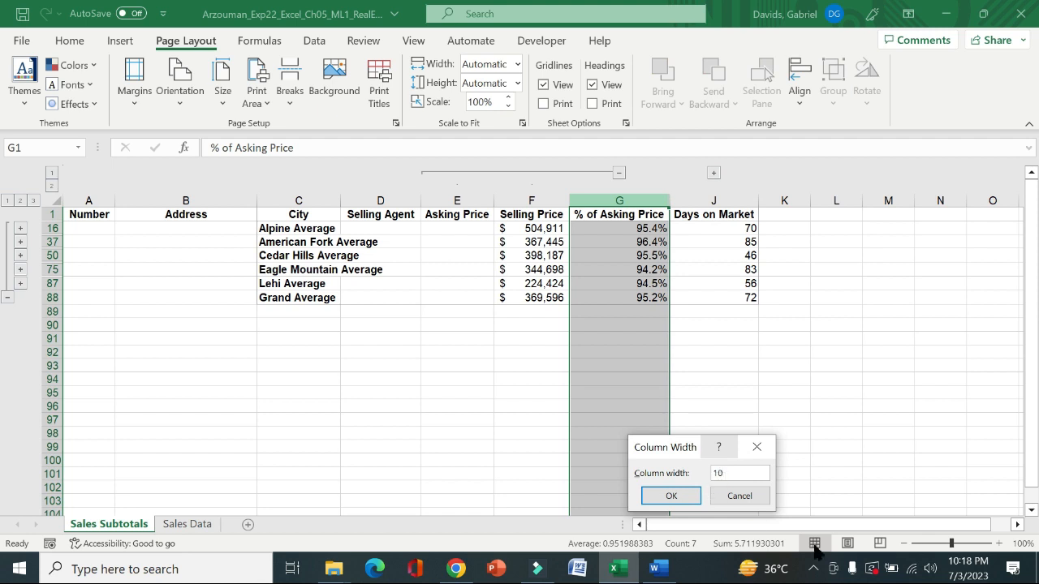
pyautogui.click(680, 493)
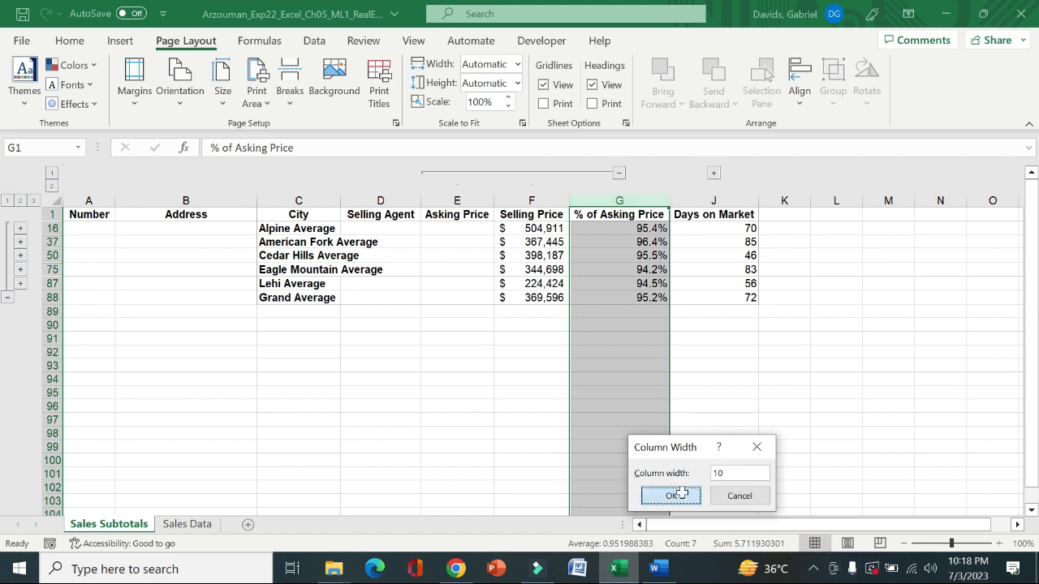
# Set the width of the Days on Market column J to 10
pyautogui.rightClick(696, 202)
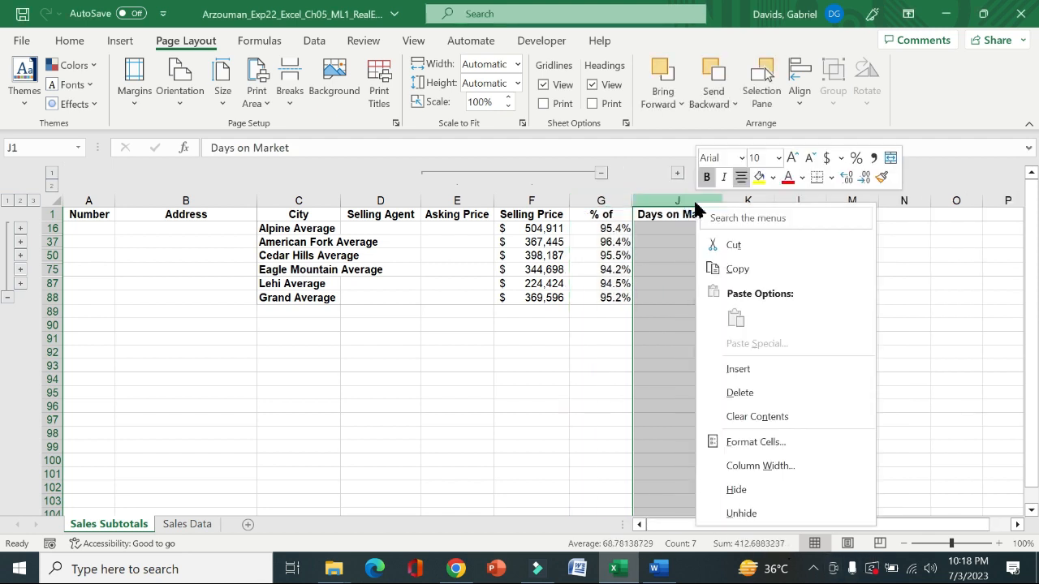
pyautogui.click(770, 466)
pyautogui.write('10')
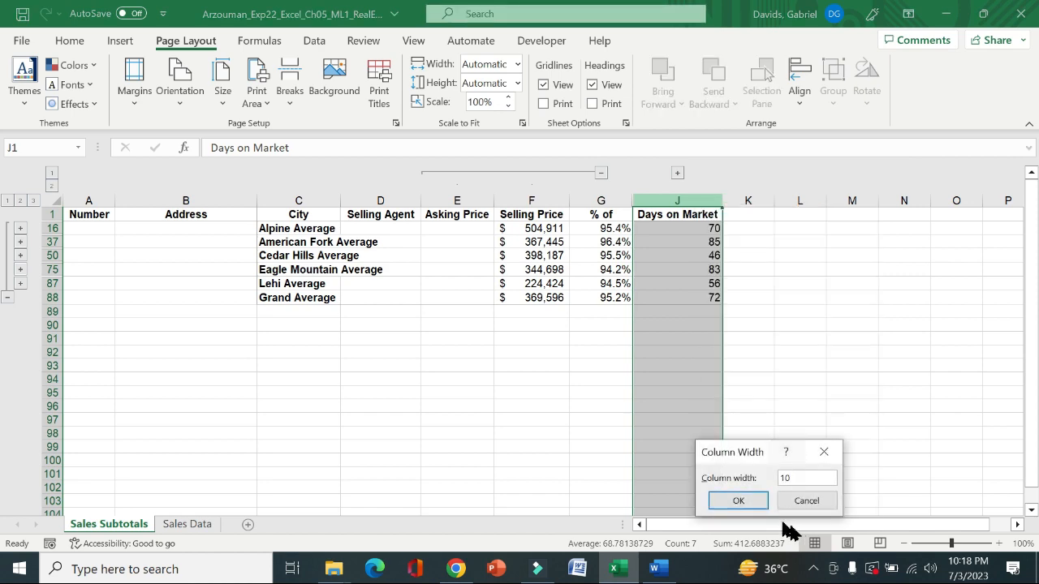
pyautogui.click(747, 498)
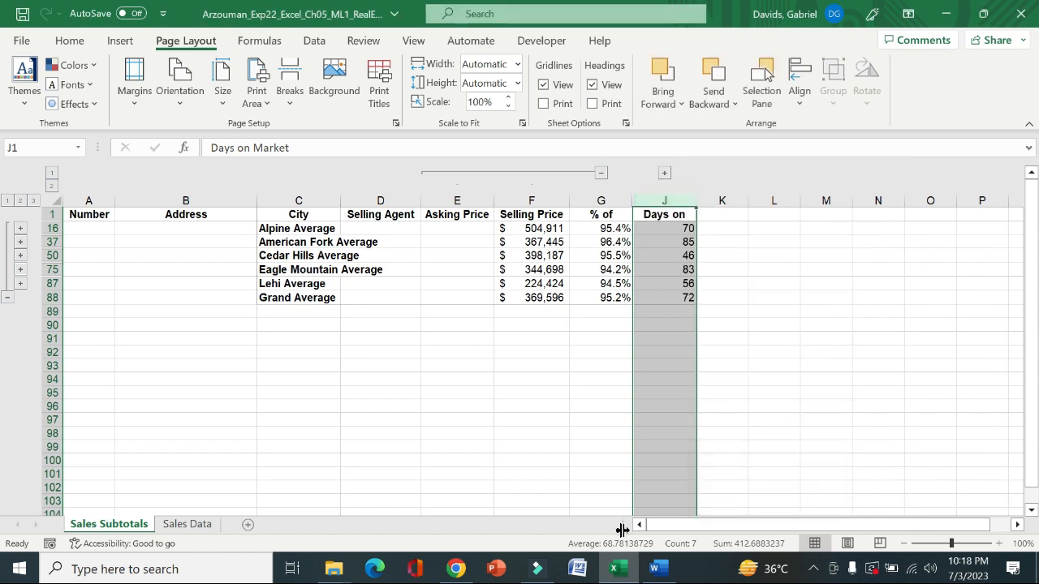
# Switch to the Word instructions and clear the yellow highlight from the step 6 text
pyautogui.click(654, 568)
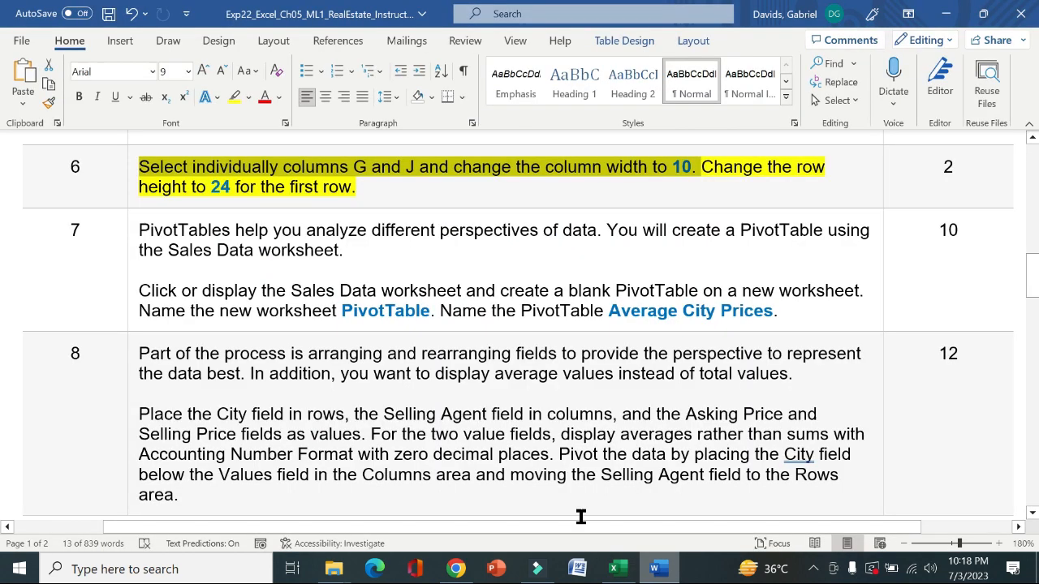
pyautogui.click(127, 174)
pyautogui.click(193, 147)
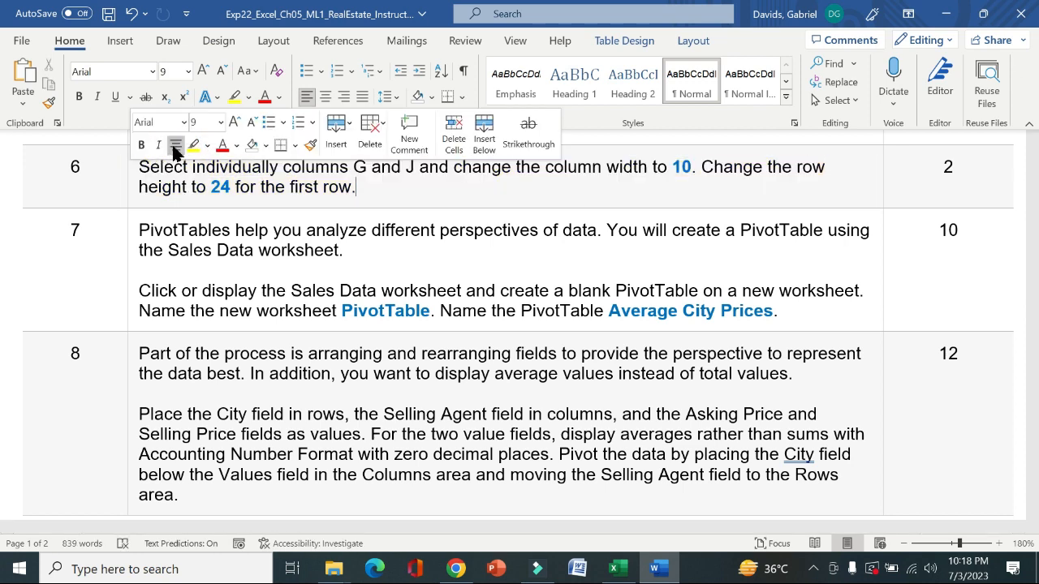
pyautogui.click(194, 149)
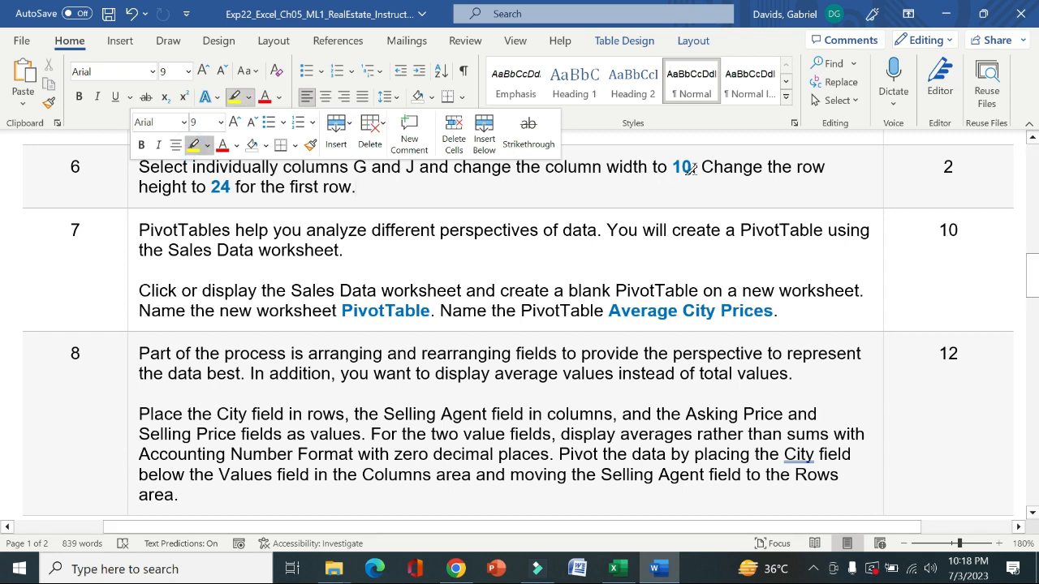
pyautogui.click(194, 148)
# Read the step 6 row height instruction, switch to Excel and set the height of row 1 to 24
pyautogui.moveTo(703, 166); pyautogui.dragTo(715, 190)
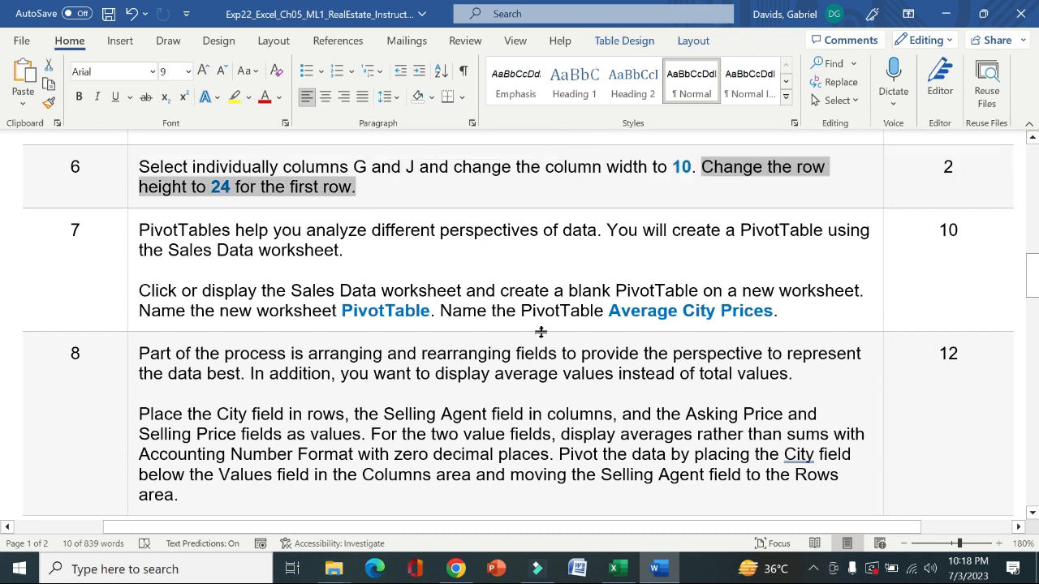
pyautogui.click(617, 569)
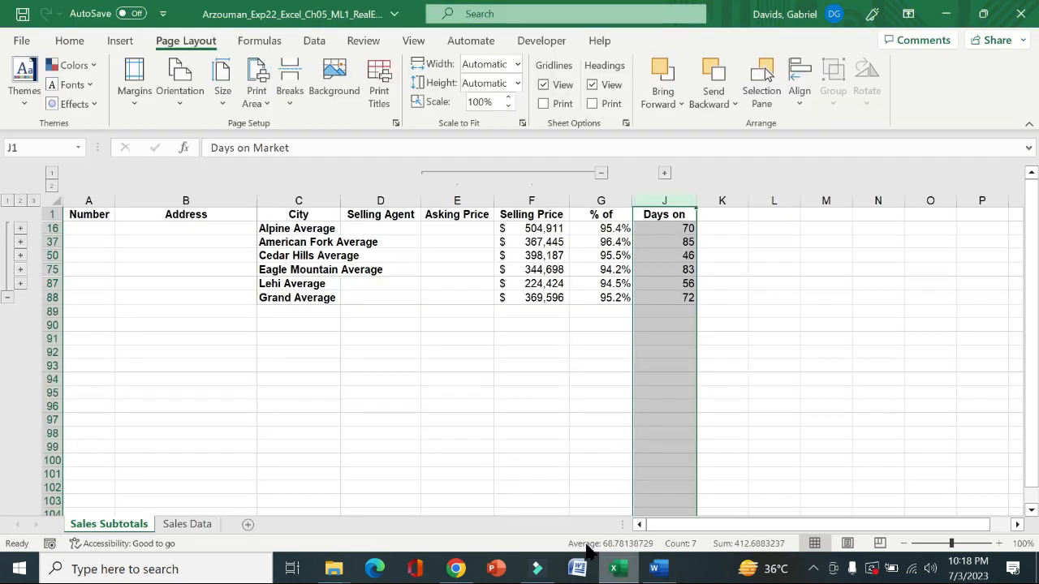
pyautogui.rightClick(49, 214)
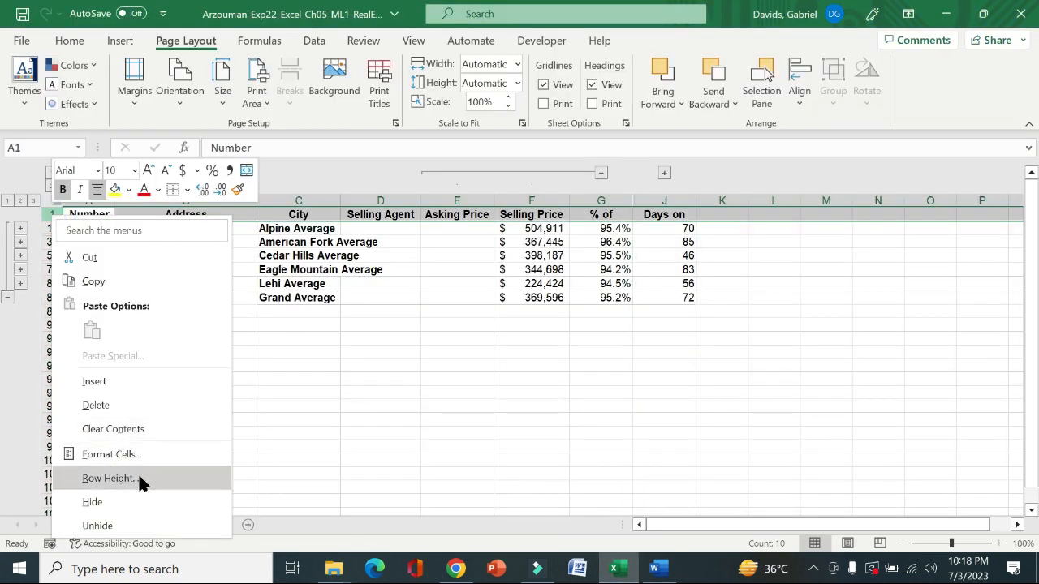
pyautogui.click(109, 479)
pyautogui.write('24')
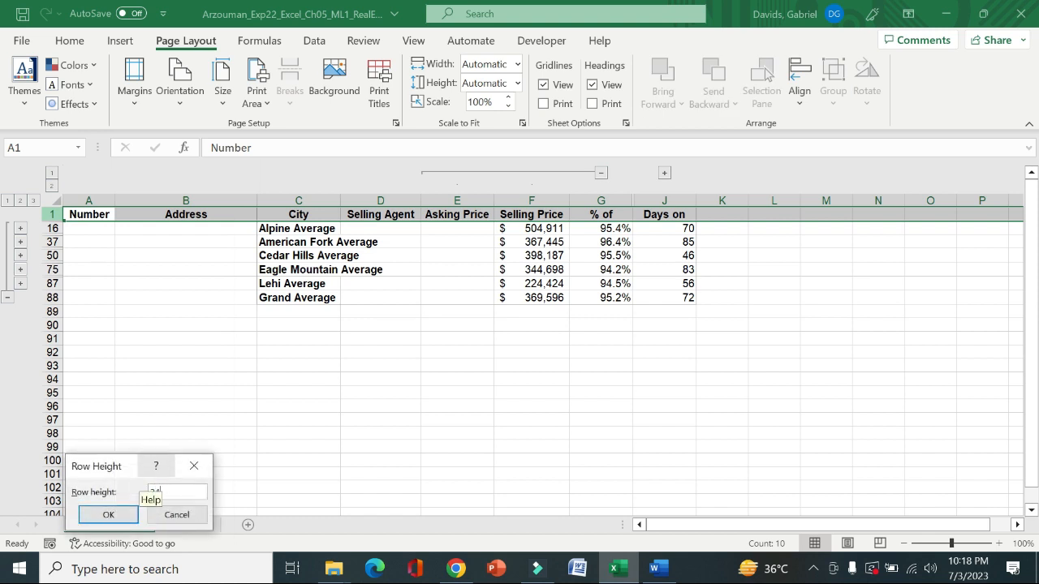
pyautogui.click(113, 514)
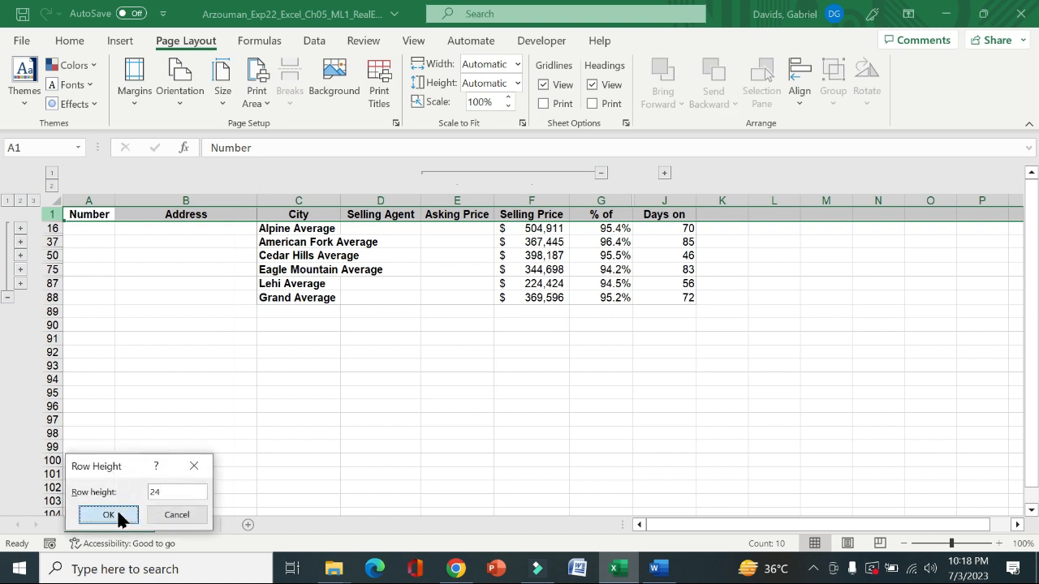
# Switch to the Word instructions and highlight the step 7 text in yellow
pyautogui.click(654, 569)
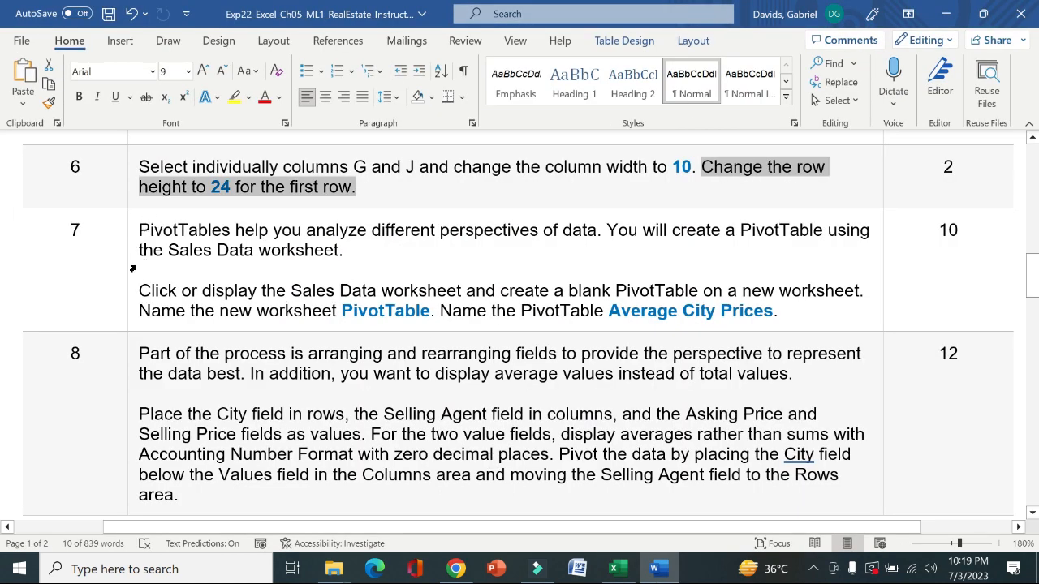
pyautogui.click(132, 268)
pyautogui.click(199, 238)
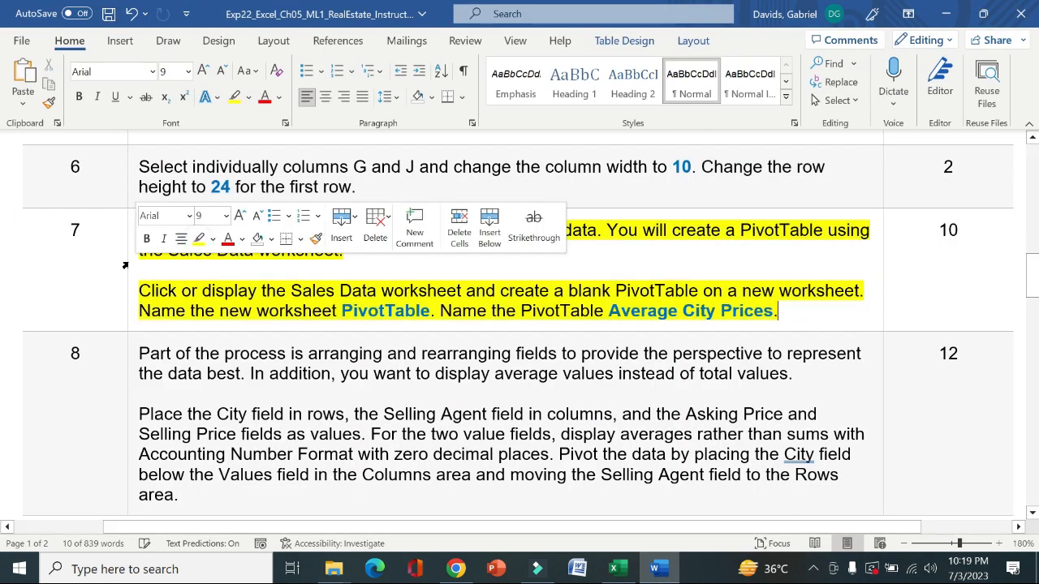
# Read the step 7 instruction on creating a blank PivotTable, switch to Excel and display the Sales Data worksheet
pyautogui.click(60, 262)
pyautogui.moveTo(139, 231); pyautogui.dragTo(983, 249)
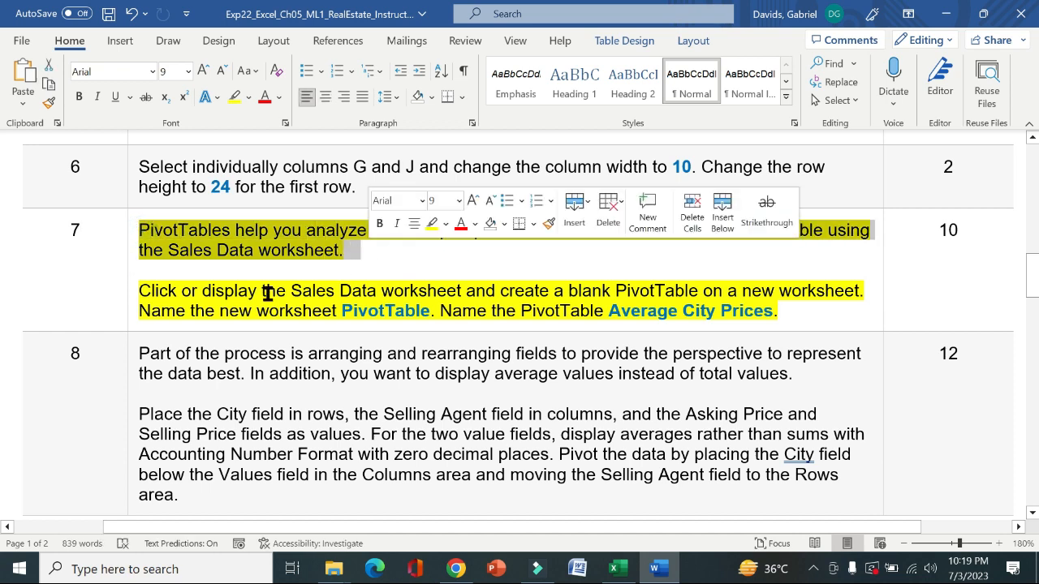
pyautogui.moveTo(147, 290); pyautogui.dragTo(876, 287)
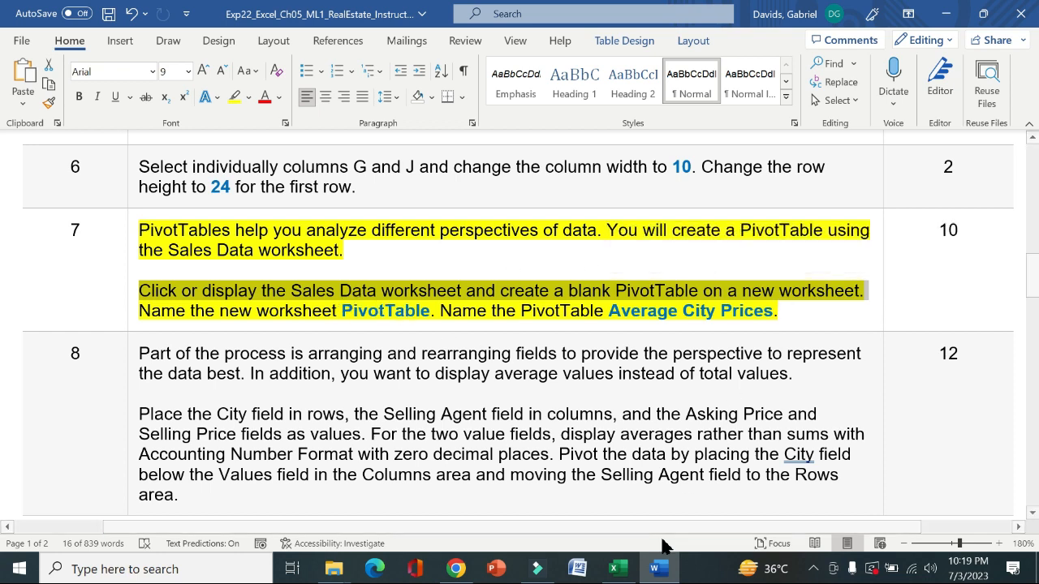
pyautogui.moveTo(620, 571)
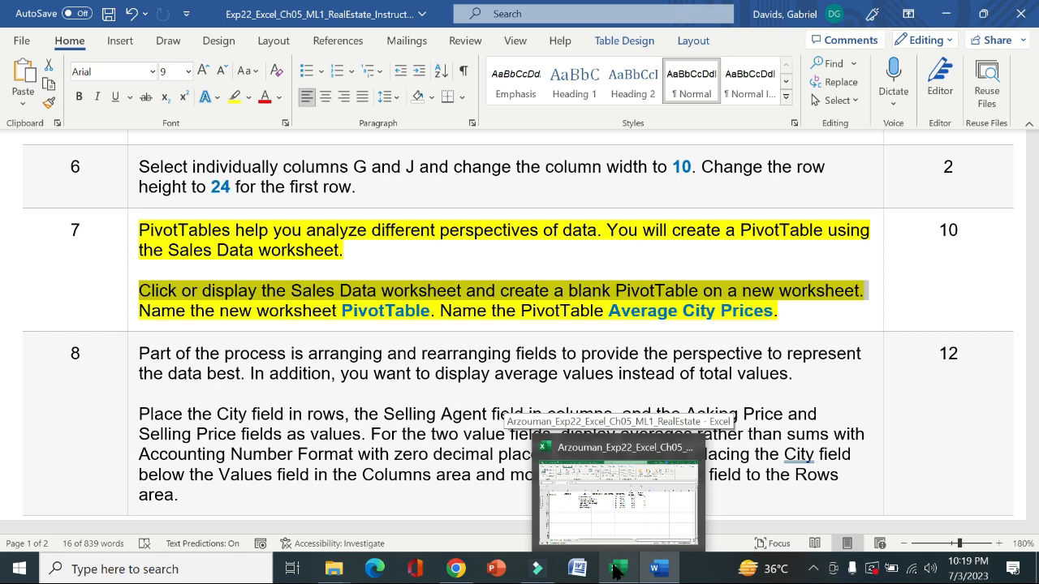
pyautogui.click(617, 571)
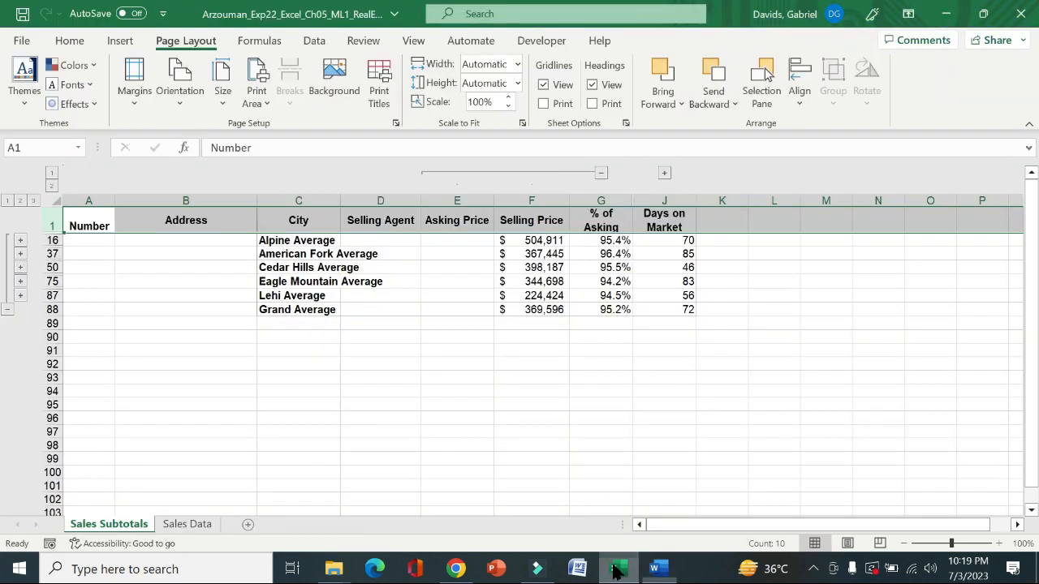
pyautogui.click(188, 525)
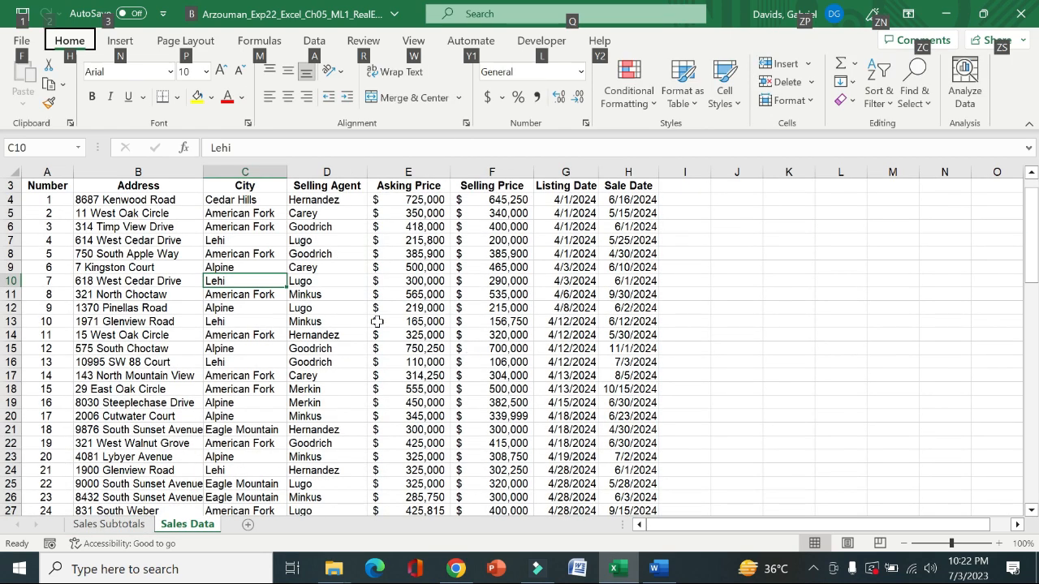
# Create a blank PivotTable on a new worksheet from the Sales Data worksheet's data
pyautogui.click(221, 254)
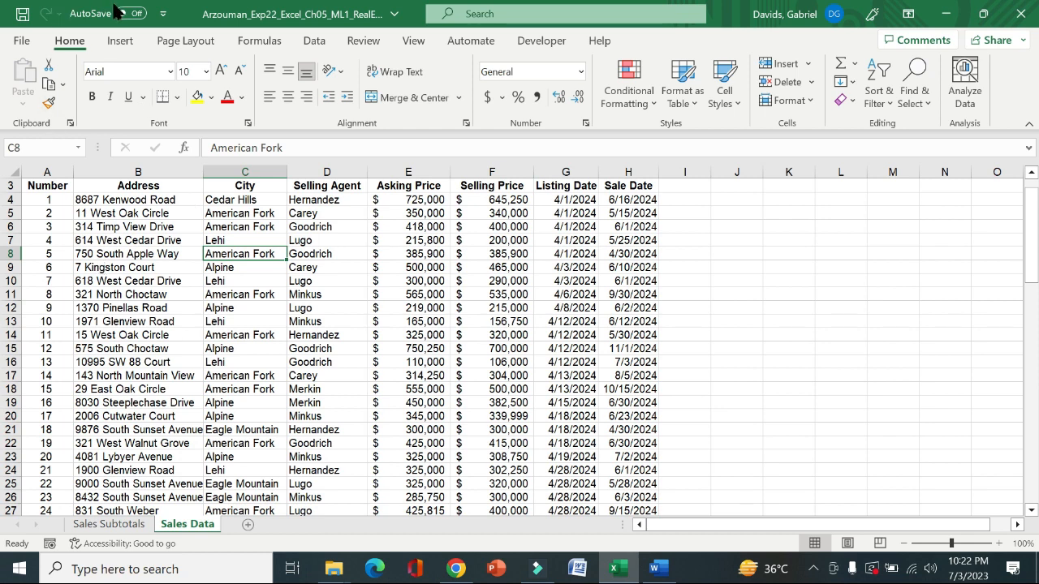
pyautogui.click(122, 40)
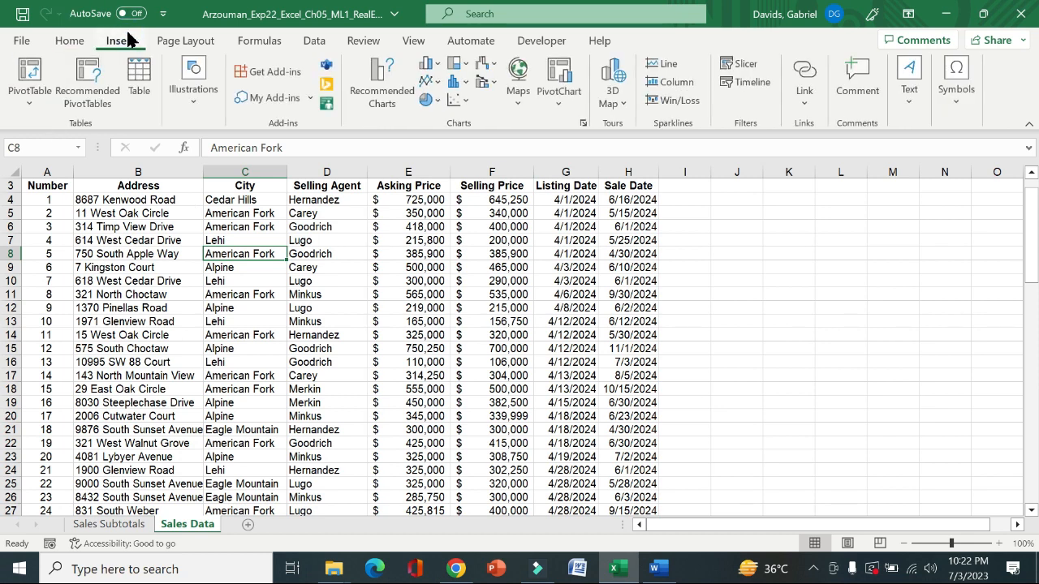
pyautogui.click(77, 99)
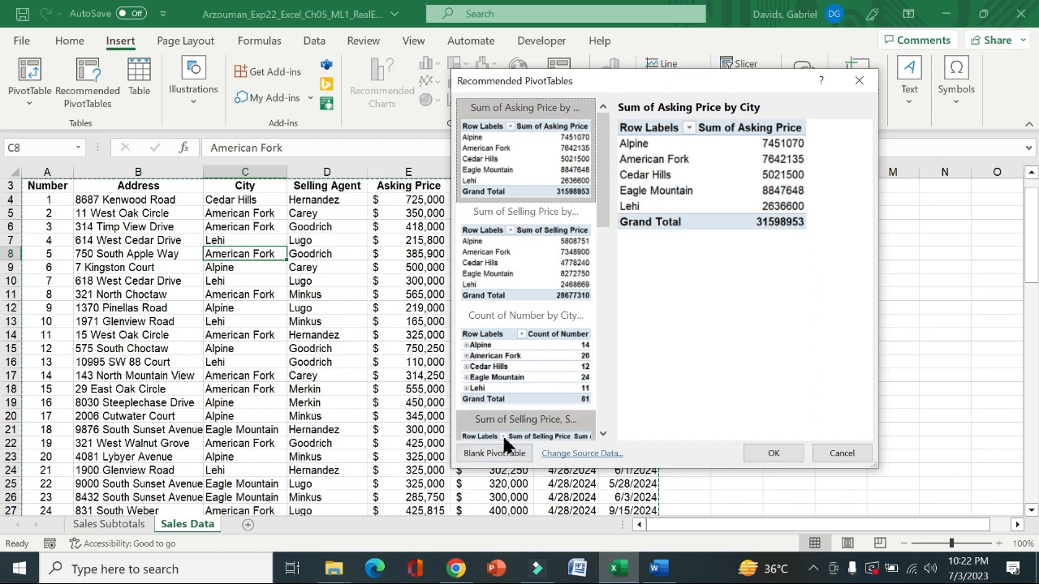
pyautogui.click(516, 453)
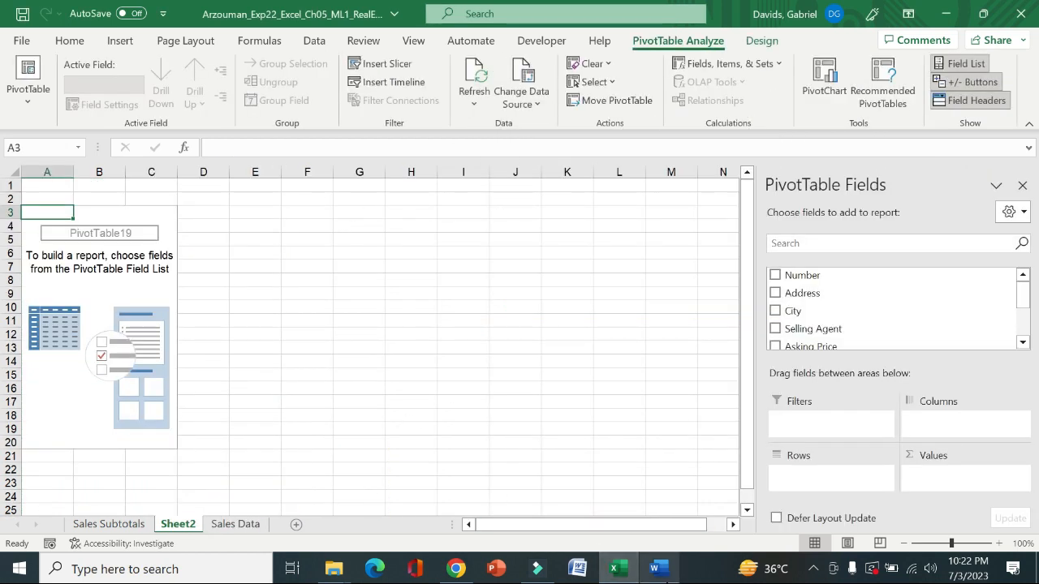
# Copy the worksheet name PivotTable from the step 7 instructions in Word, switch to Excel and rename the new worksheet with it
pyautogui.click(657, 568)
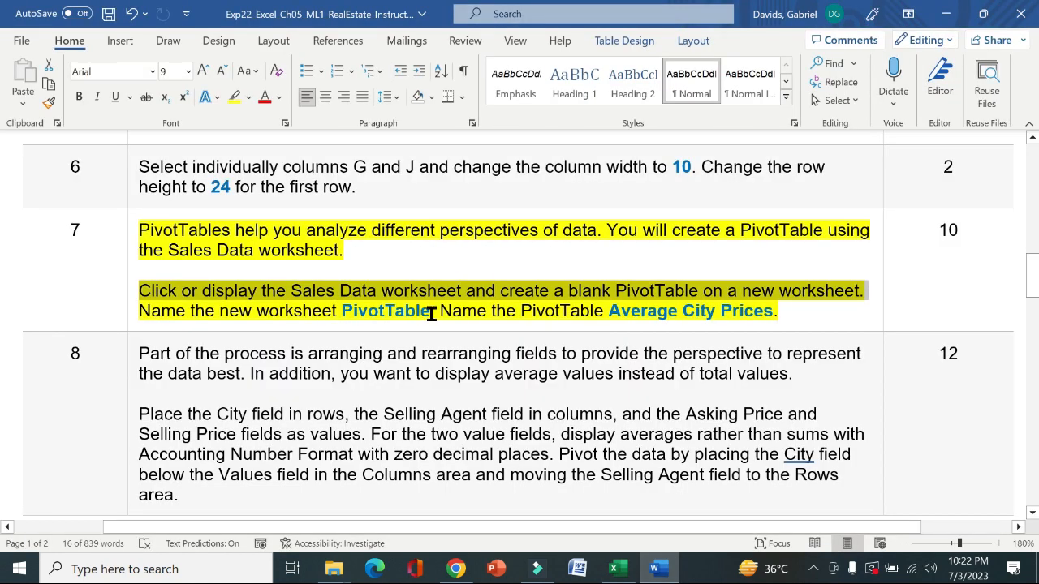
pyautogui.moveTo(431, 314); pyautogui.dragTo(343, 311)
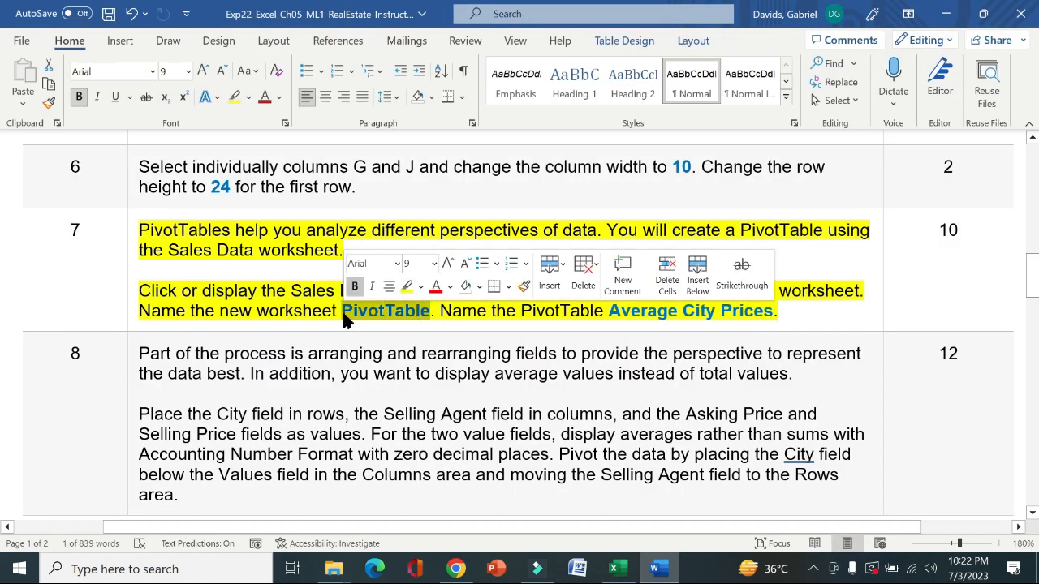
pyautogui.hotkey('ctrl', 'c')
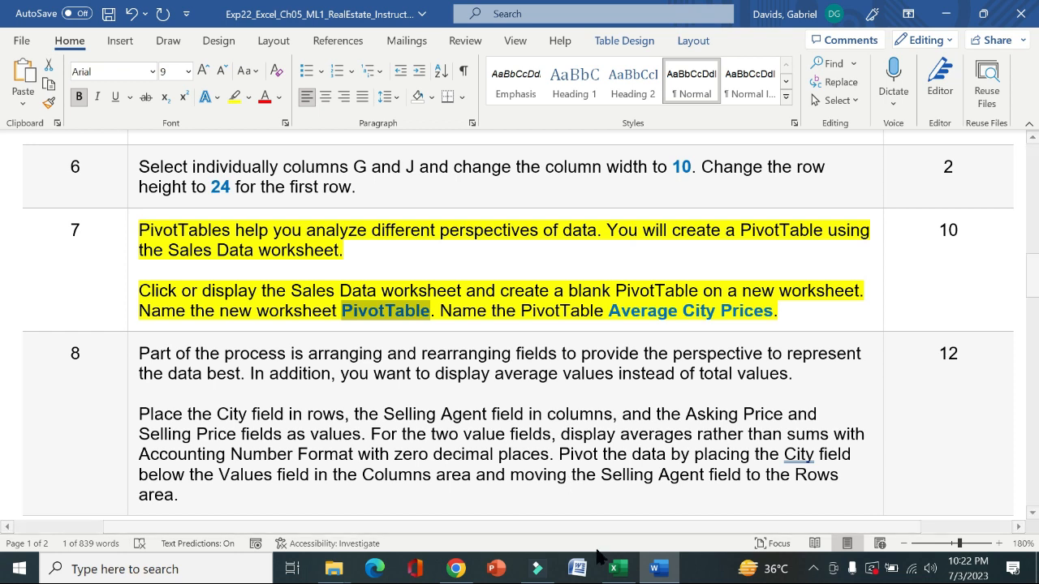
pyautogui.click(614, 568)
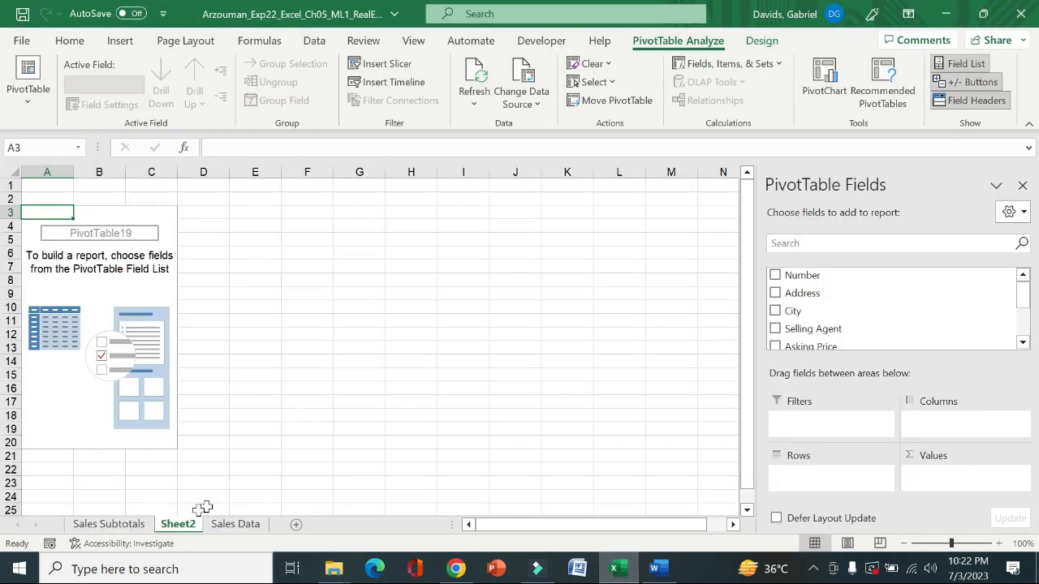
pyautogui.doubleClick(182, 524)
pyautogui.hotkey('ctrl', 'v')
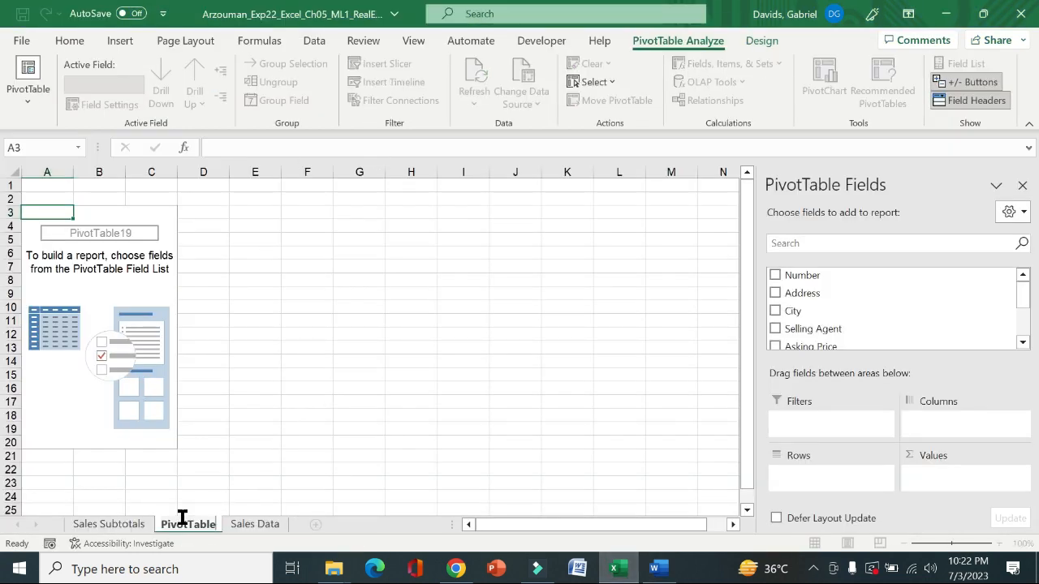
pyautogui.press('Return')
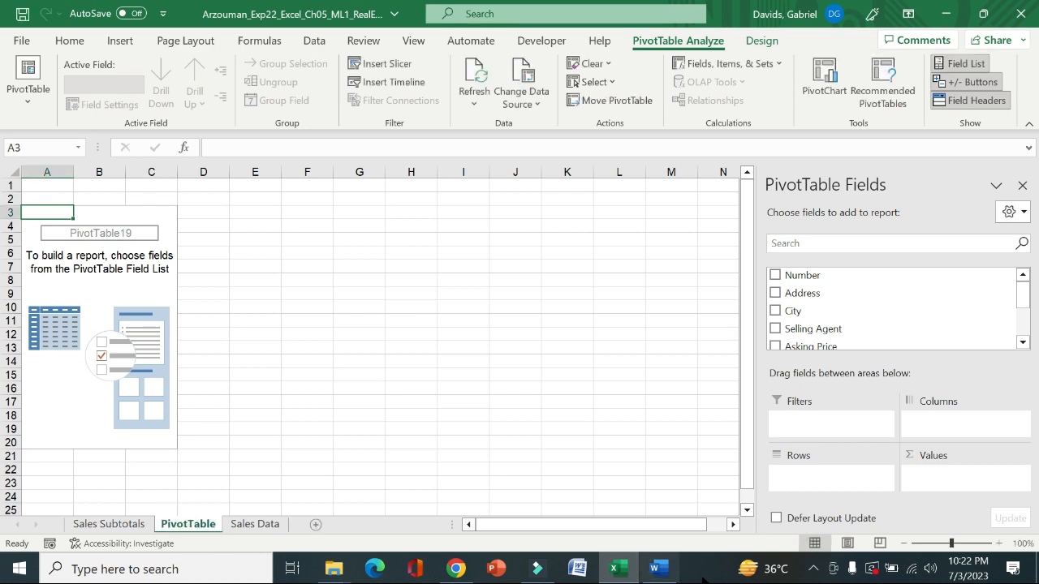
# Copy the name Average City Prices from the Word instructions, switch to Excel and name the blank PivotTable with it
pyautogui.click(658, 570)
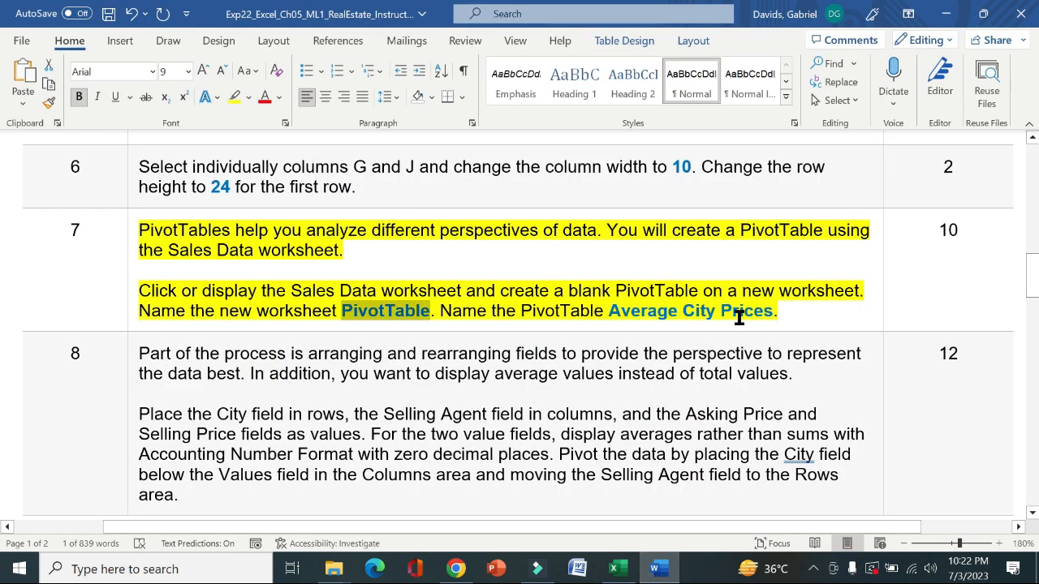
pyautogui.moveTo(772, 314); pyautogui.dragTo(610, 311)
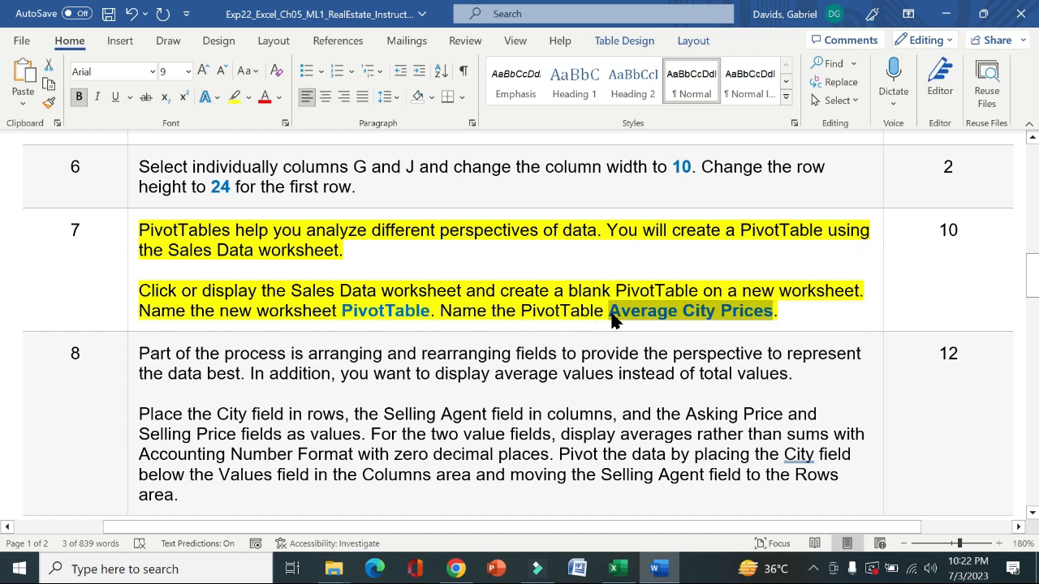
pyautogui.click(617, 569)
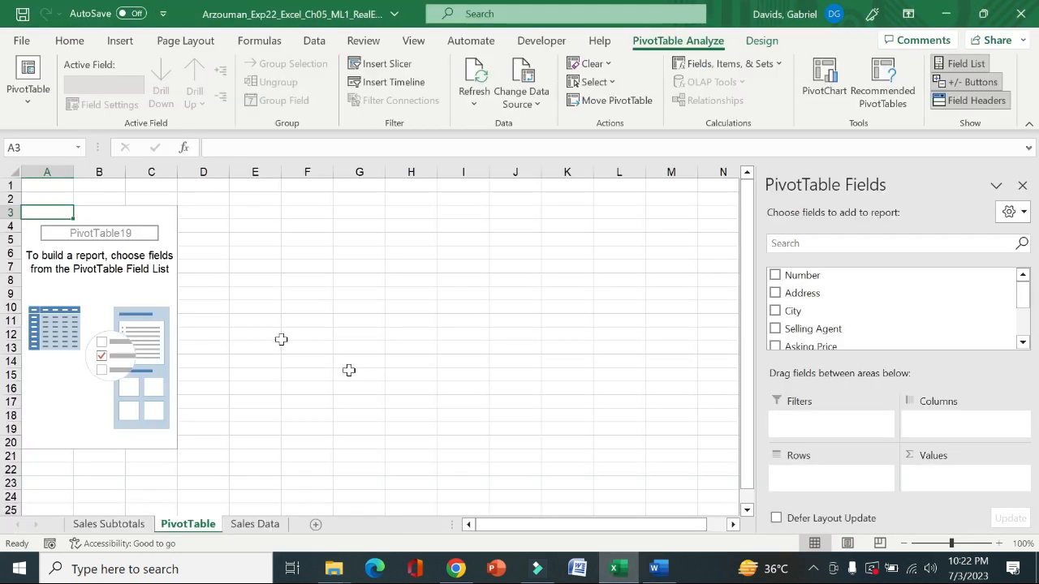
pyautogui.click(152, 230)
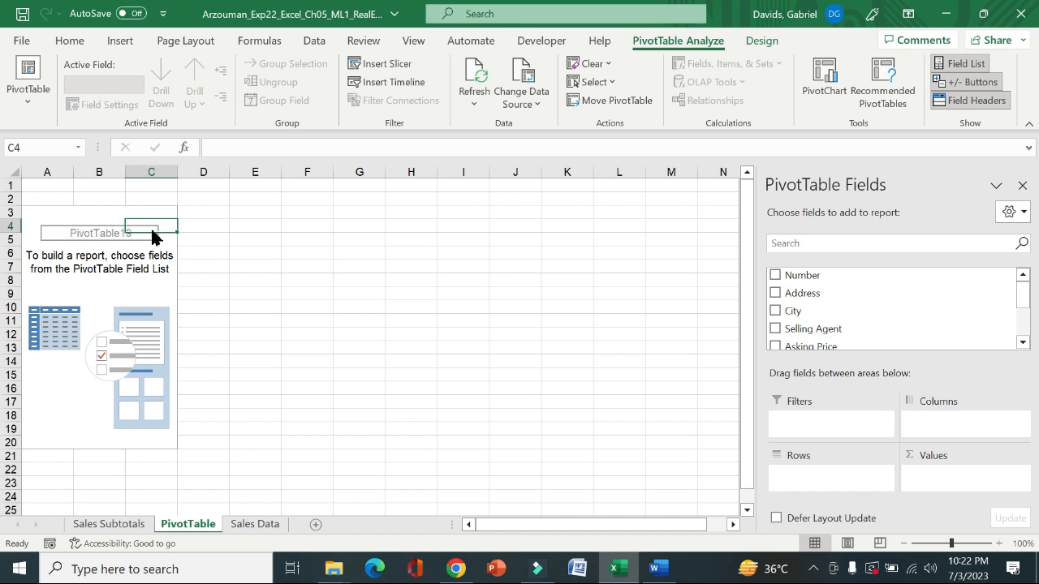
pyautogui.rightClick(157, 240)
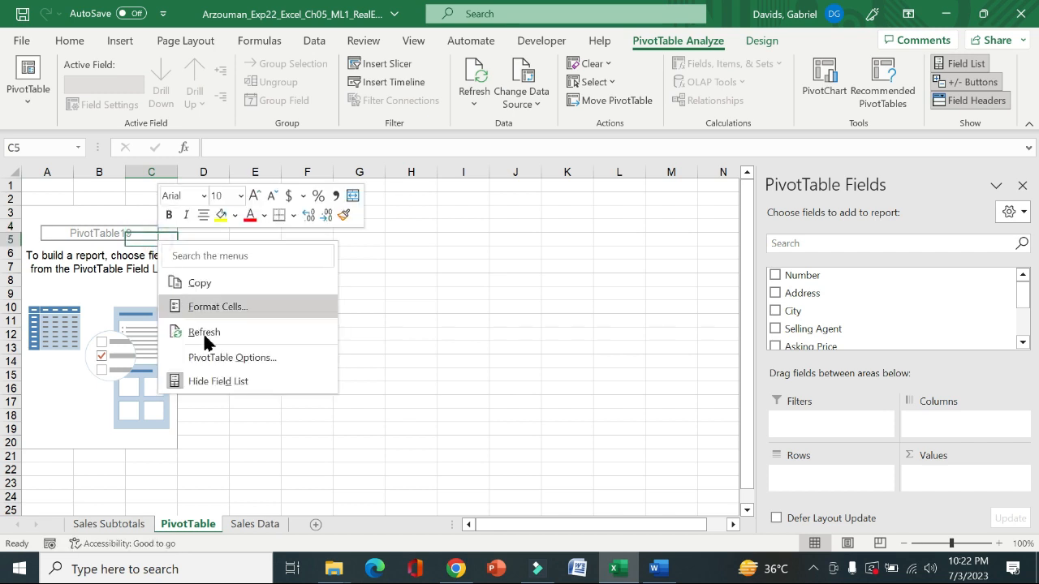
pyautogui.click(244, 359)
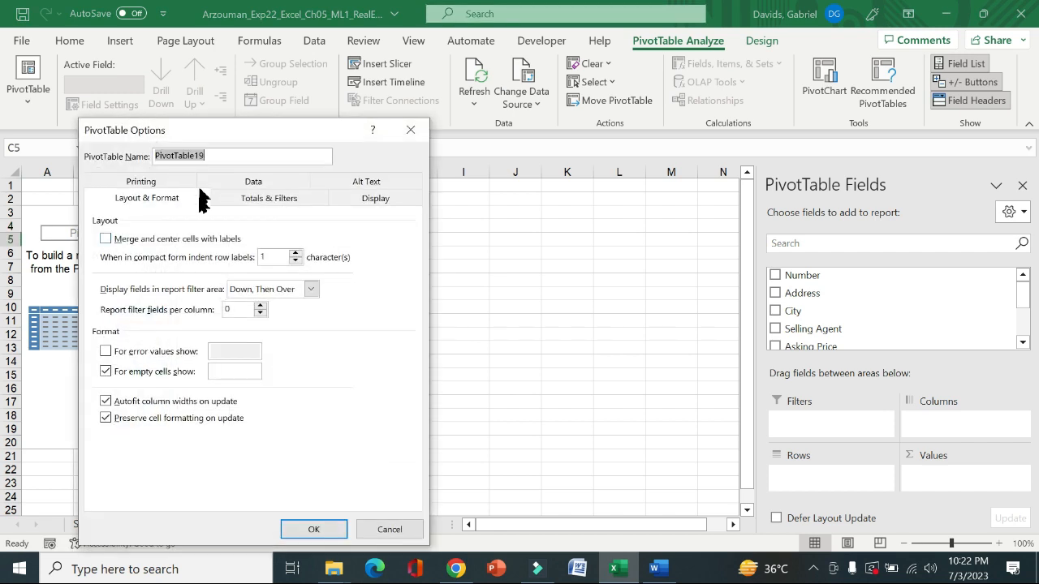
pyautogui.hotkey('ctrl', 'v')
pyautogui.click(316, 529)
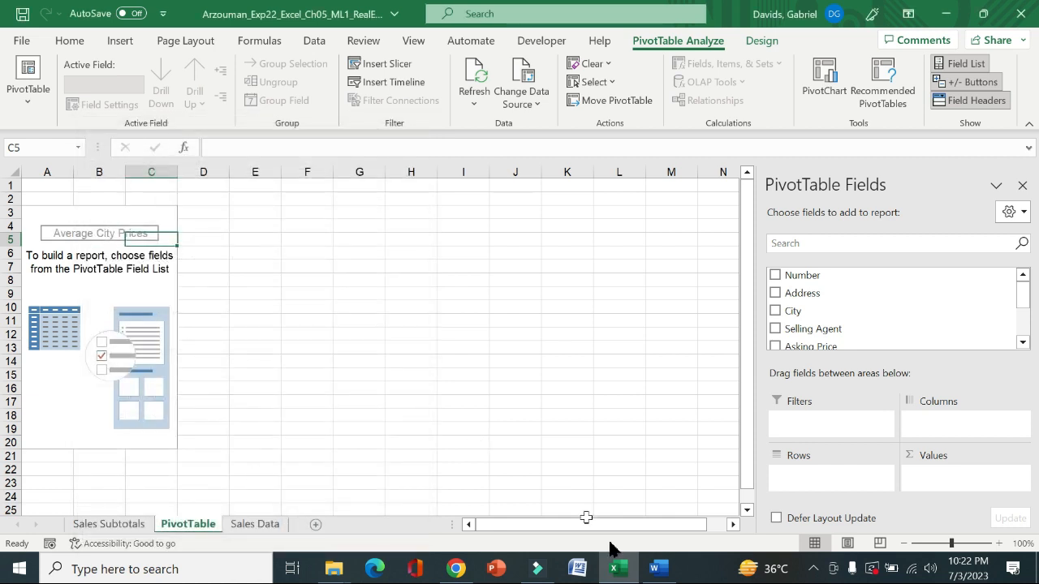
# Switch to the Word instructions, clear the yellow highlight from the step 7 text and highlight the step 8 text in yellow
pyautogui.click(657, 569)
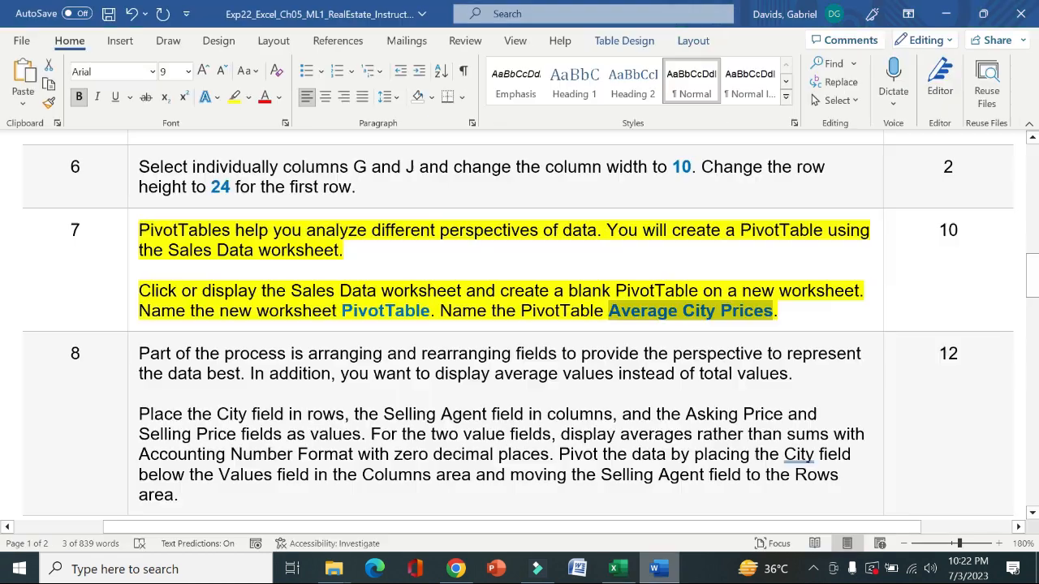
pyautogui.click(130, 269)
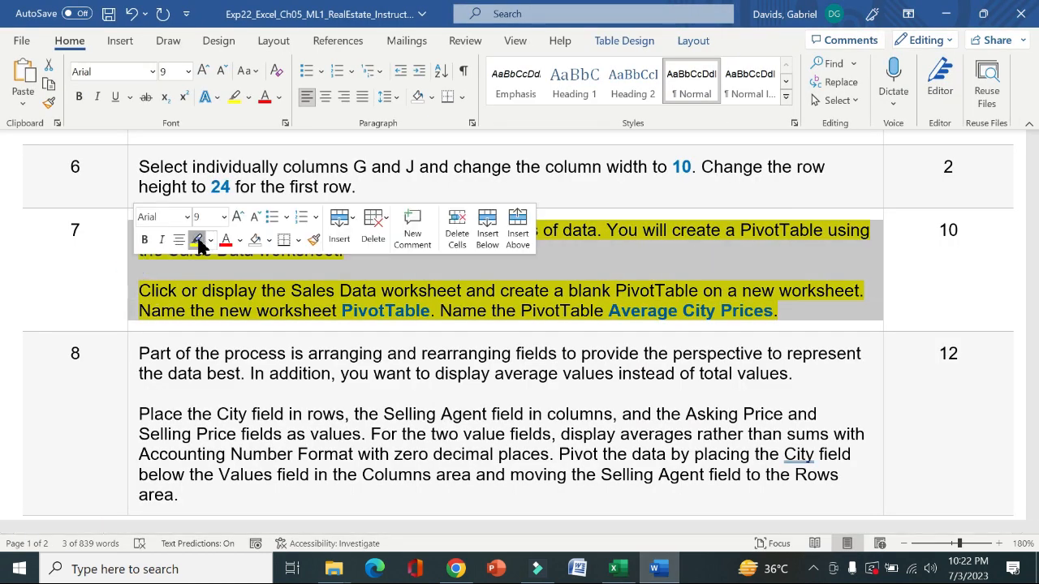
pyautogui.click(197, 240)
pyautogui.click(133, 402)
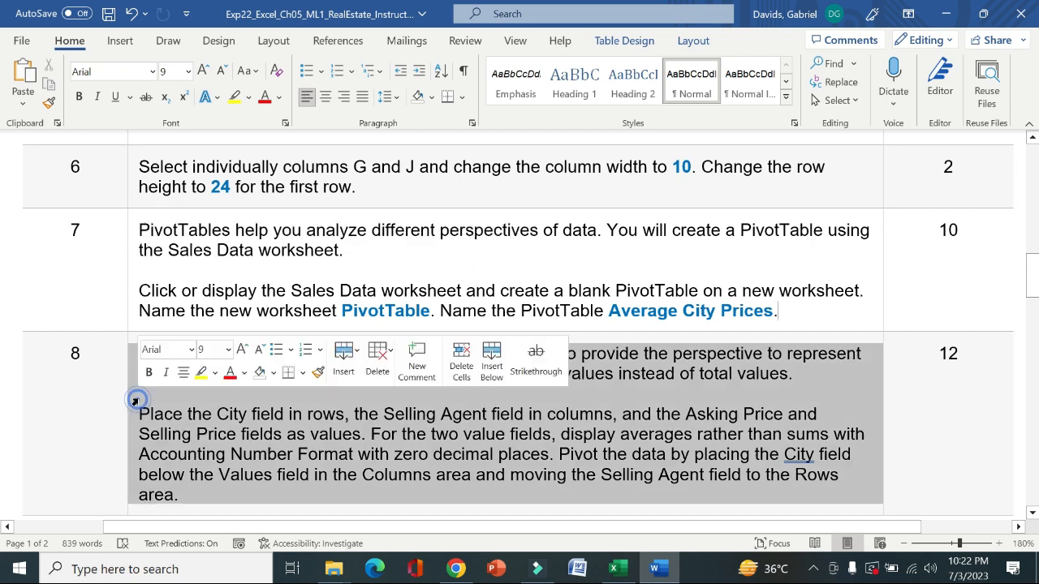
pyautogui.click(200, 373)
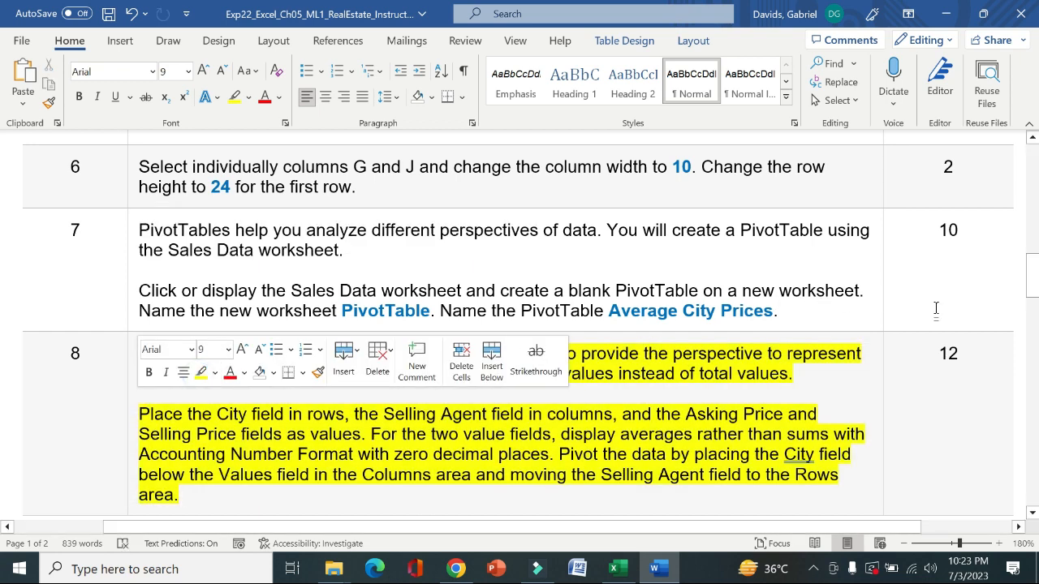
# Read the step 8 instruction on the City field, switch to Excel and place City in the PivotTable's Rows area
pyautogui.moveTo(1032, 280); pyautogui.dragTo(4, 311)
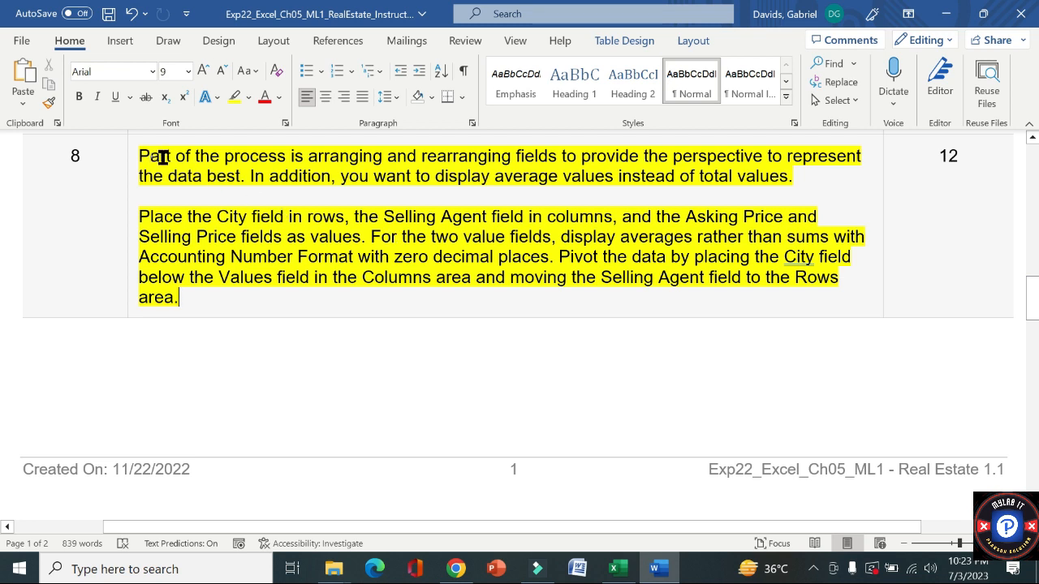
pyautogui.moveTo(162, 156); pyautogui.dragTo(335, 217)
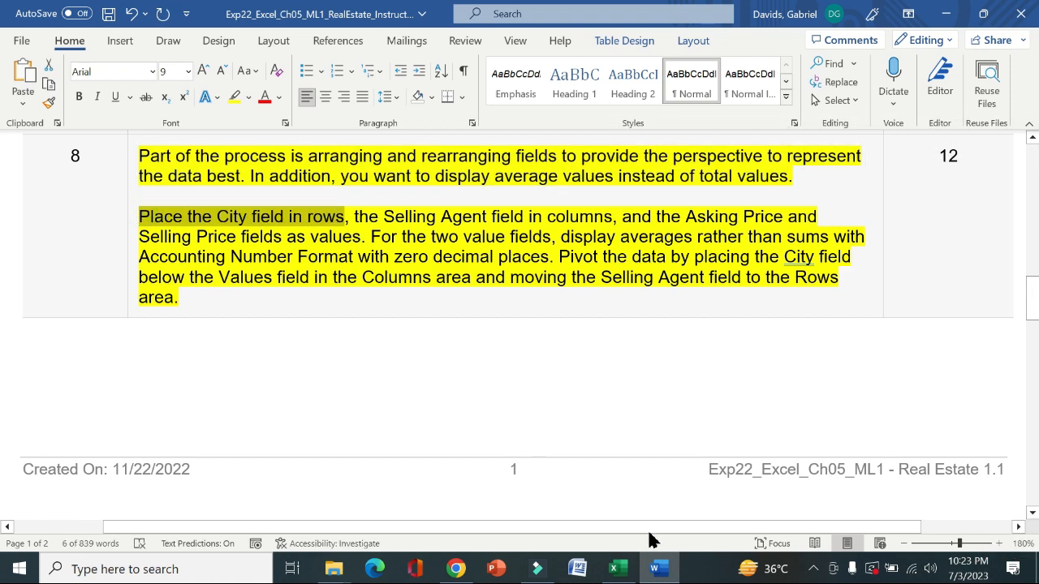
pyautogui.moveTo(625, 572)
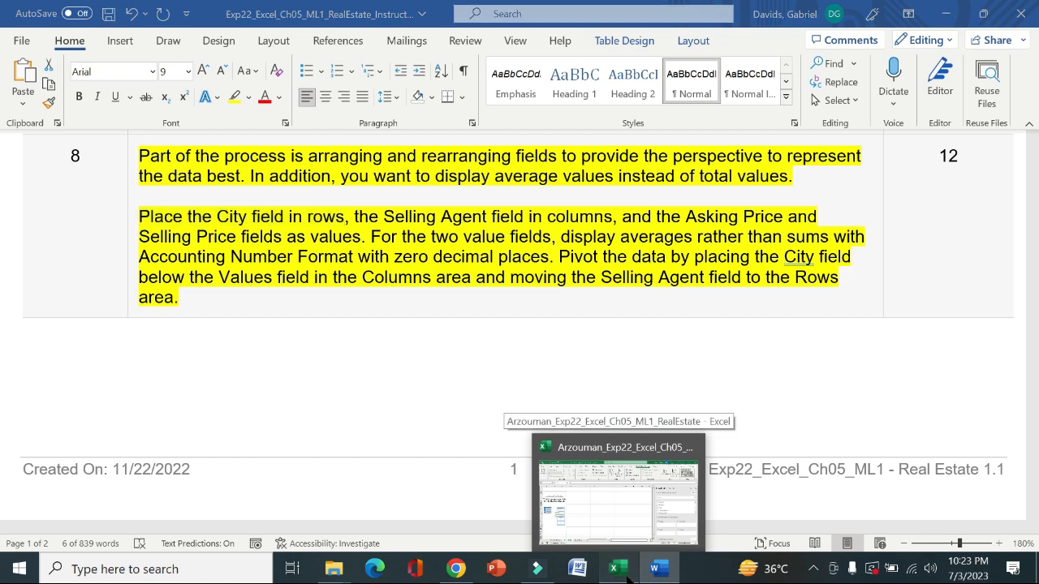
pyautogui.click(618, 499)
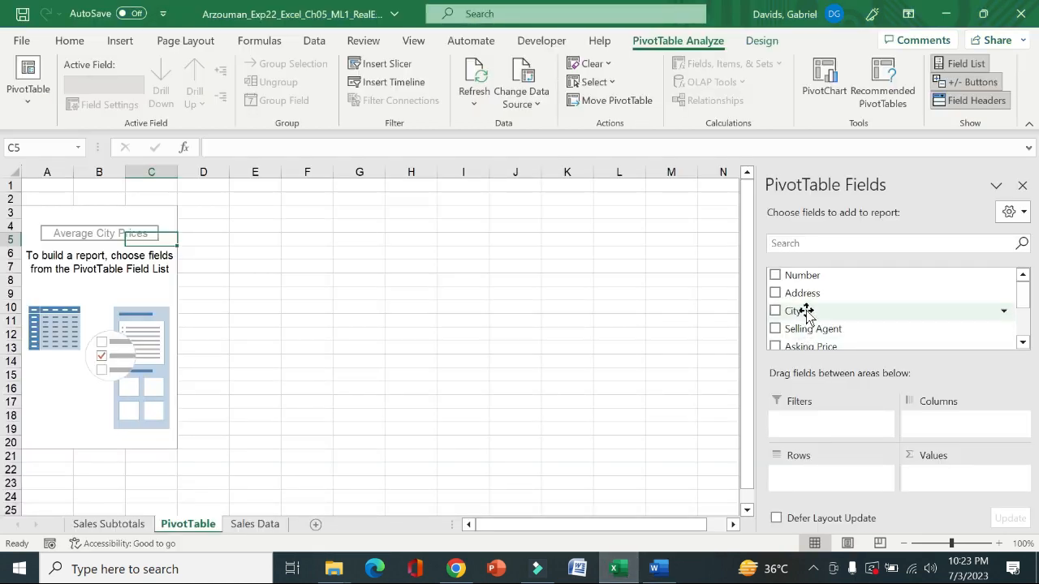
pyautogui.moveTo(806, 312); pyautogui.dragTo(809, 479)
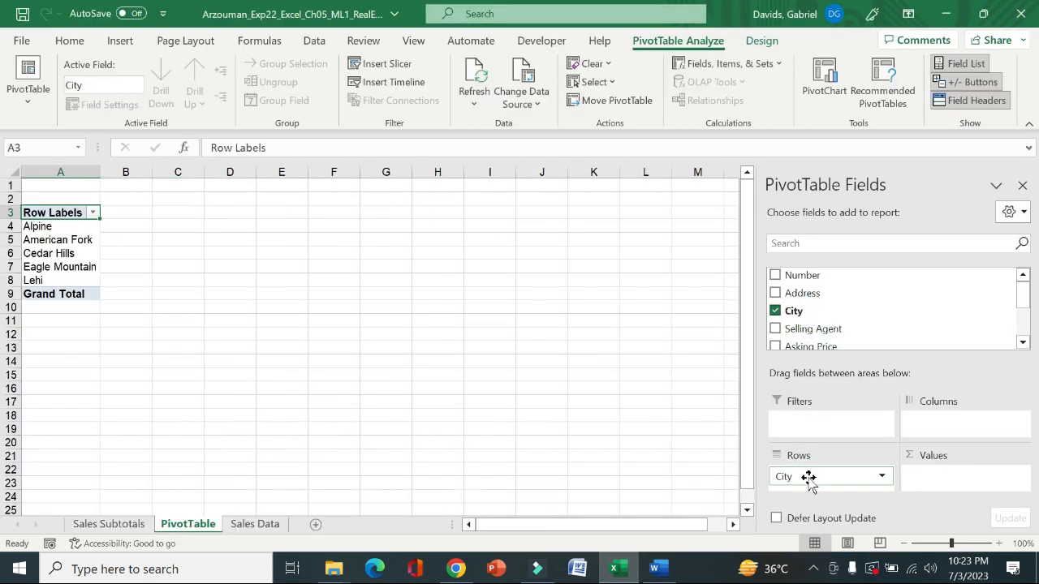
# Check the Selling Agent instruction in Word, return to Excel and place Selling Agent in the PivotTable's Columns area
pyautogui.click(656, 568)
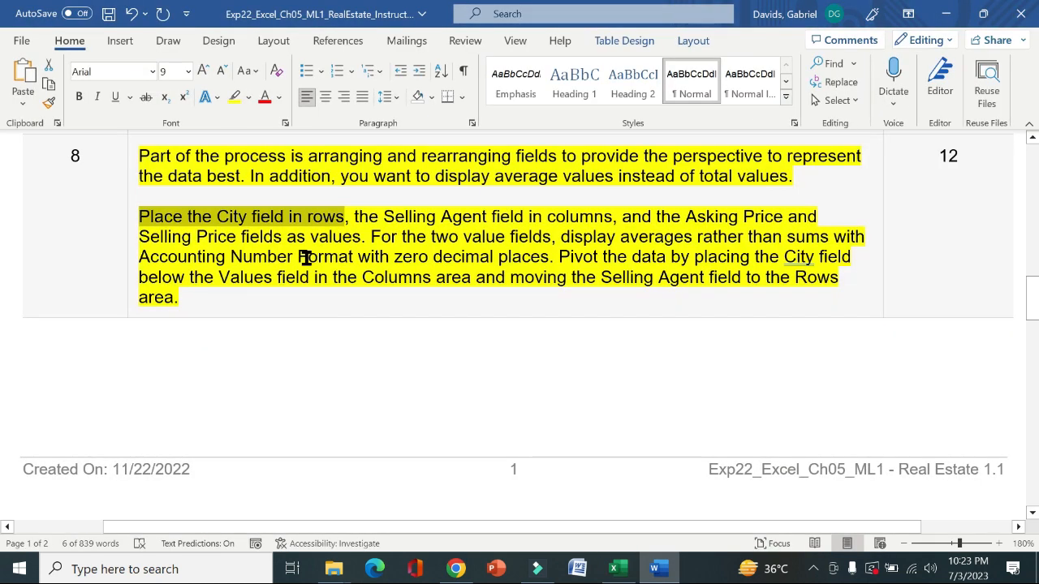
pyautogui.moveTo(355, 217); pyautogui.dragTo(605, 218)
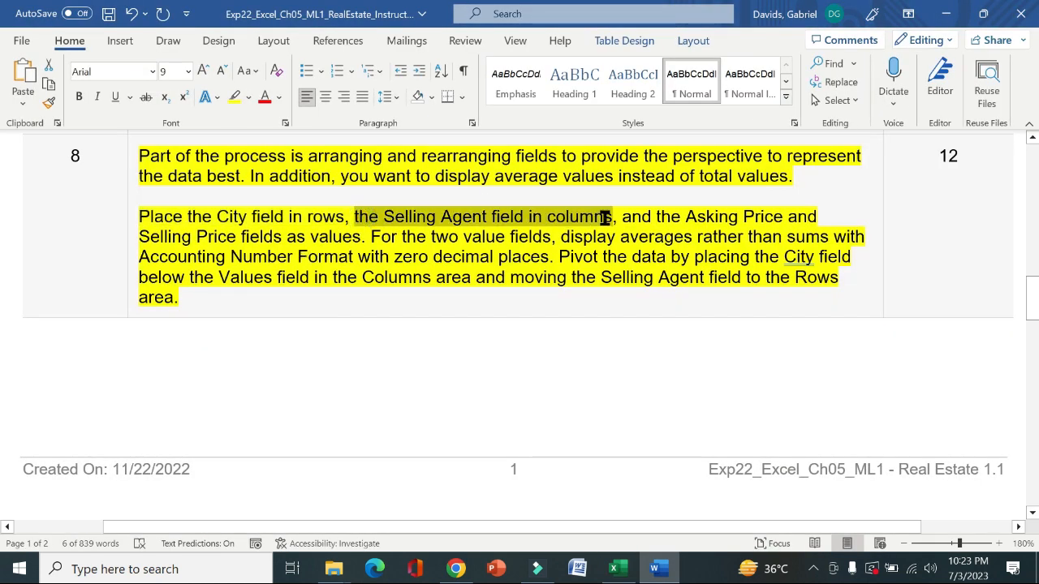
pyautogui.click(614, 568)
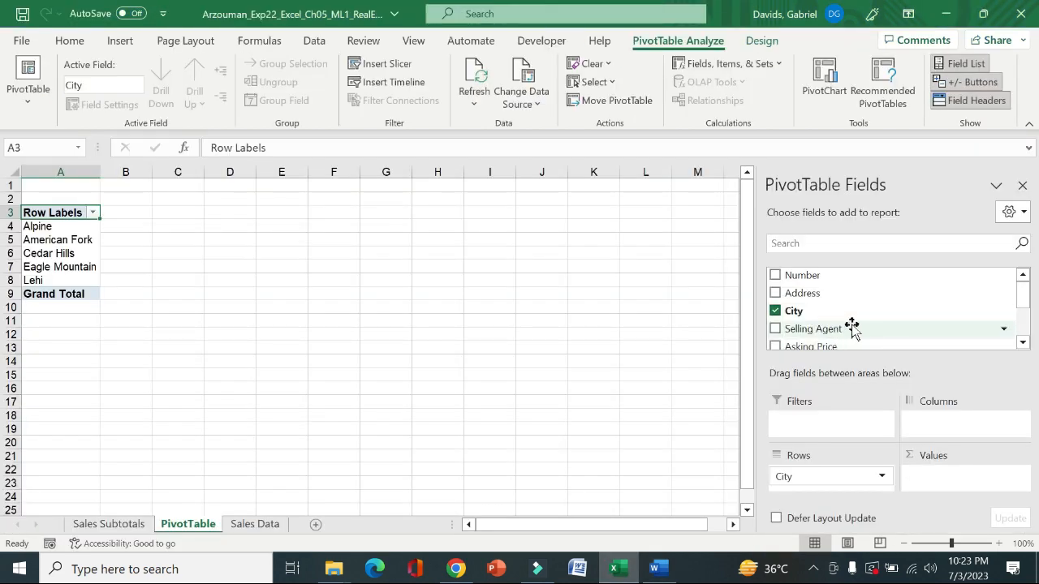
pyautogui.moveTo(852, 326); pyautogui.dragTo(951, 432)
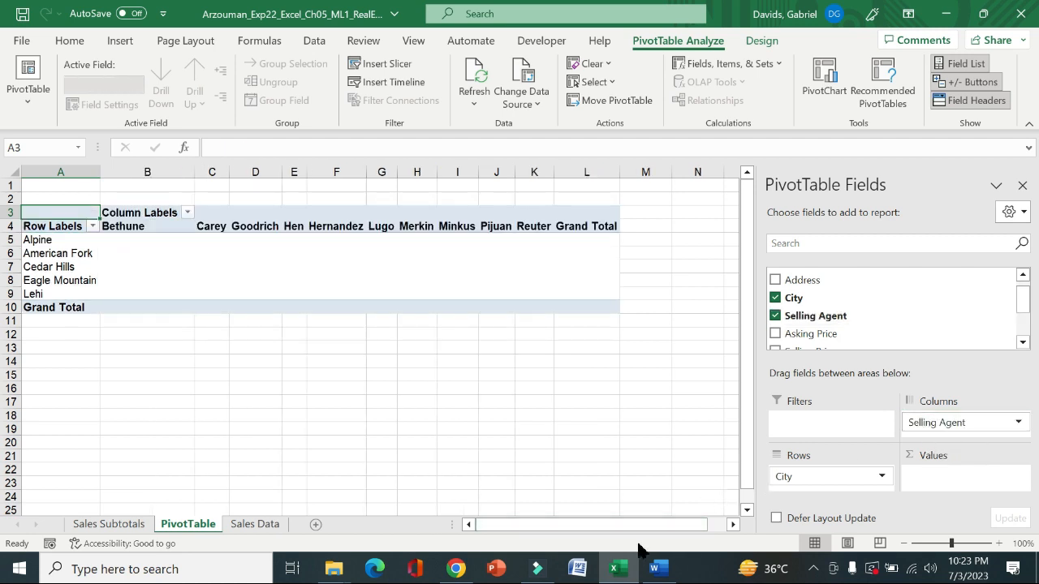
# Read the step 8 instruction on the value fields in Word, return to Excel and place Asking Price and Selling Price in the PivotTable's Values area
pyautogui.click(654, 569)
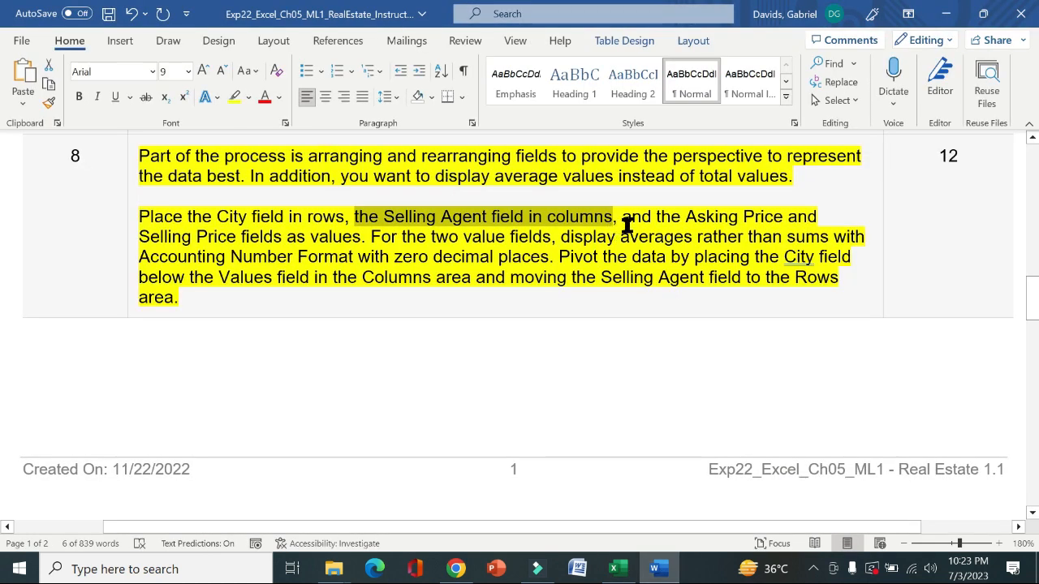
pyautogui.moveTo(626, 217); pyautogui.dragTo(360, 235)
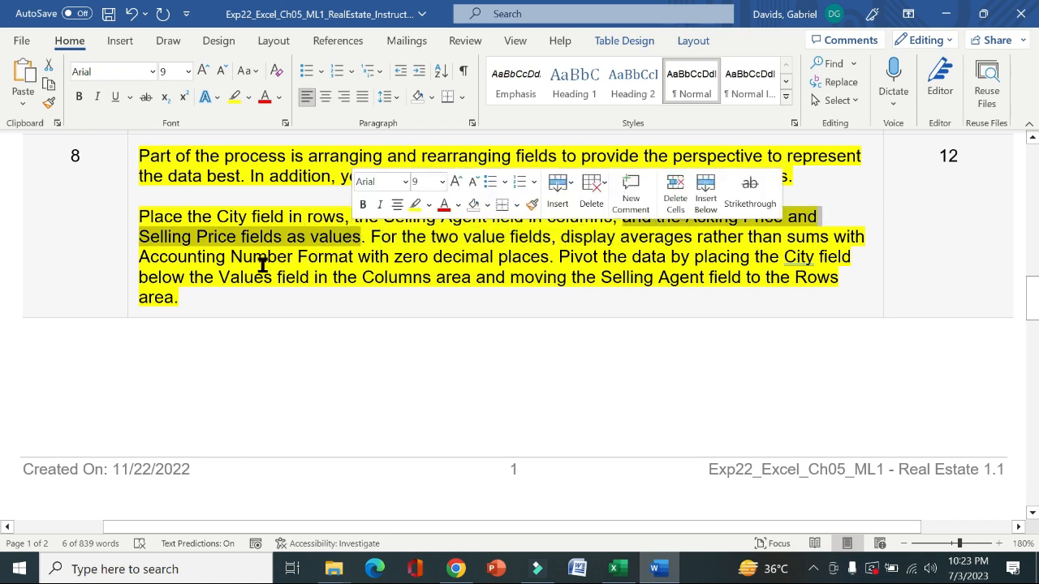
pyautogui.click(614, 569)
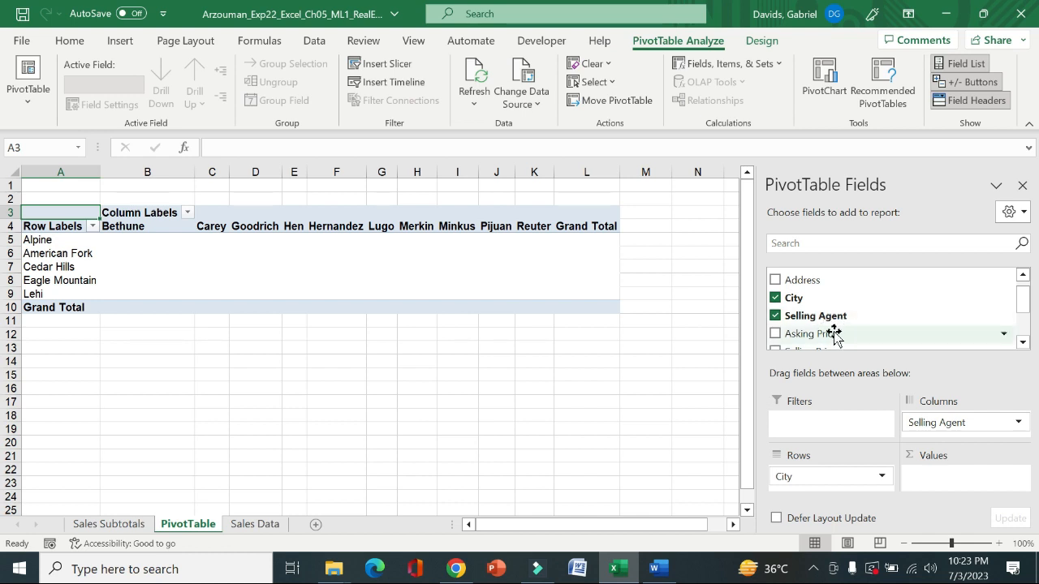
pyautogui.moveTo(836, 333); pyautogui.dragTo(943, 478)
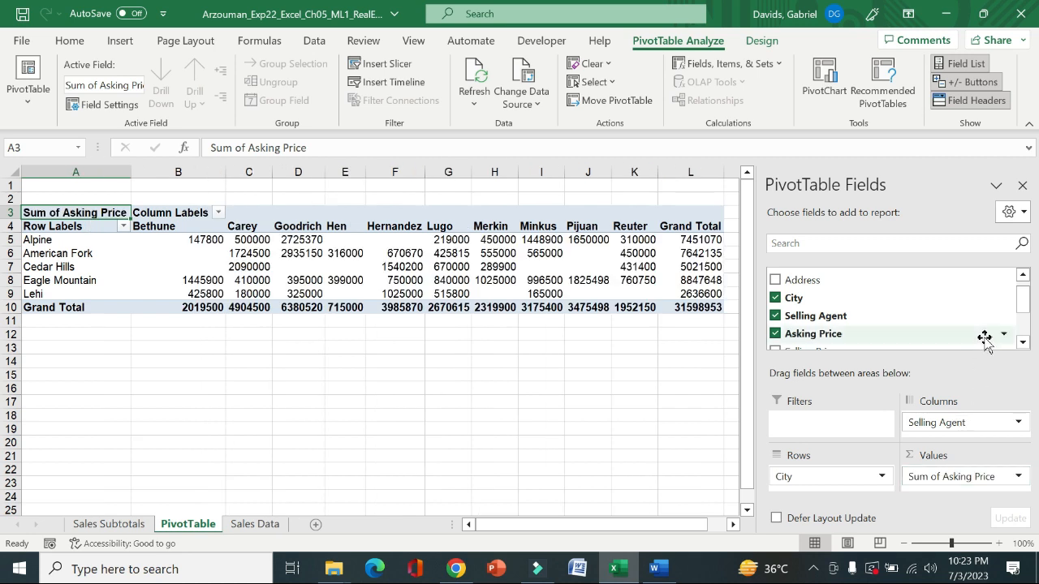
pyautogui.click(1023, 344)
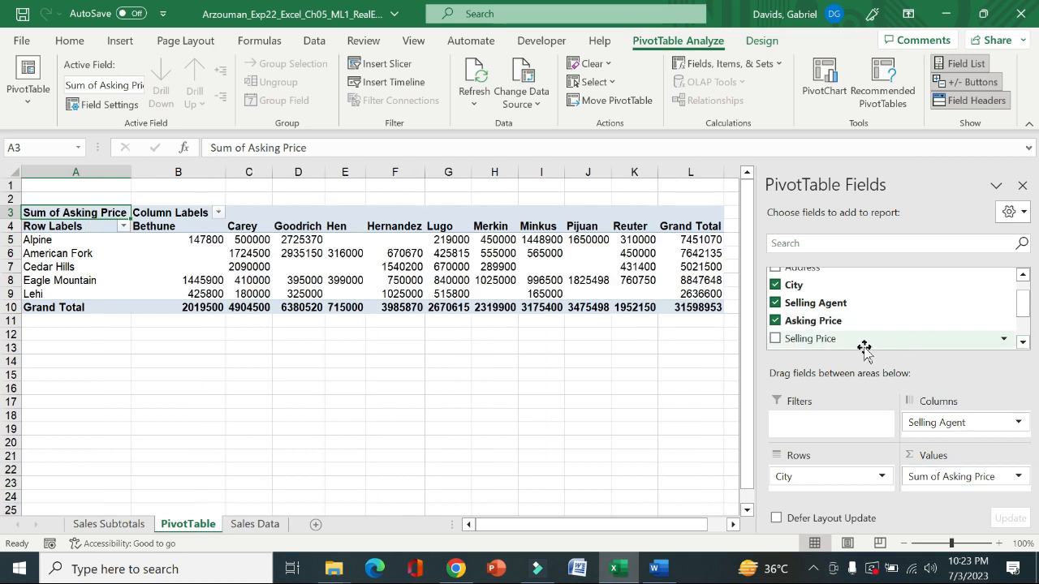
pyautogui.moveTo(862, 343); pyautogui.dragTo(960, 487)
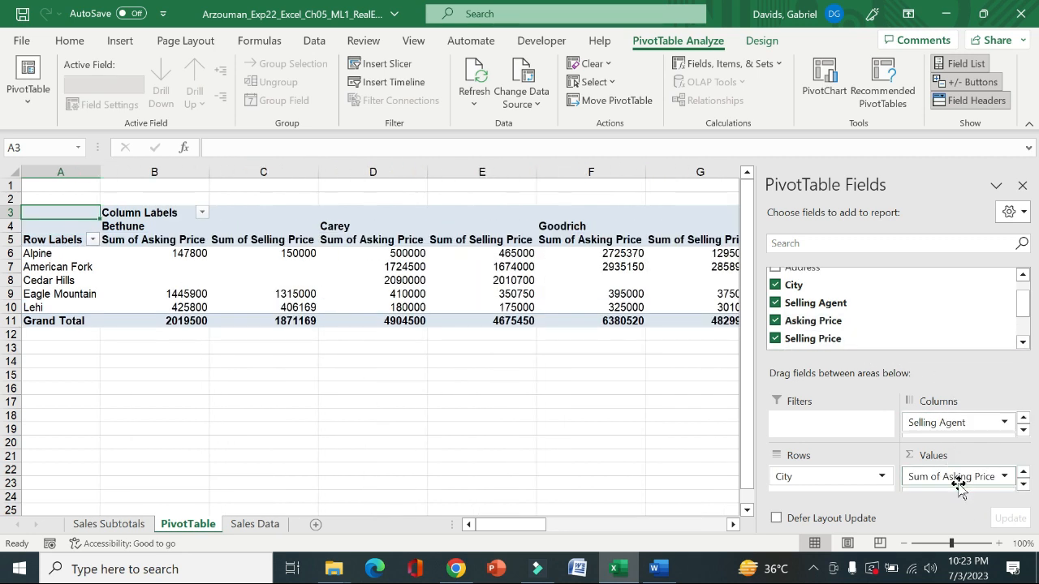
# Check the averages instruction in Word, return to Excel and summarize Asking Price by Average in Accounting format with 0 decimal places
pyautogui.click(655, 569)
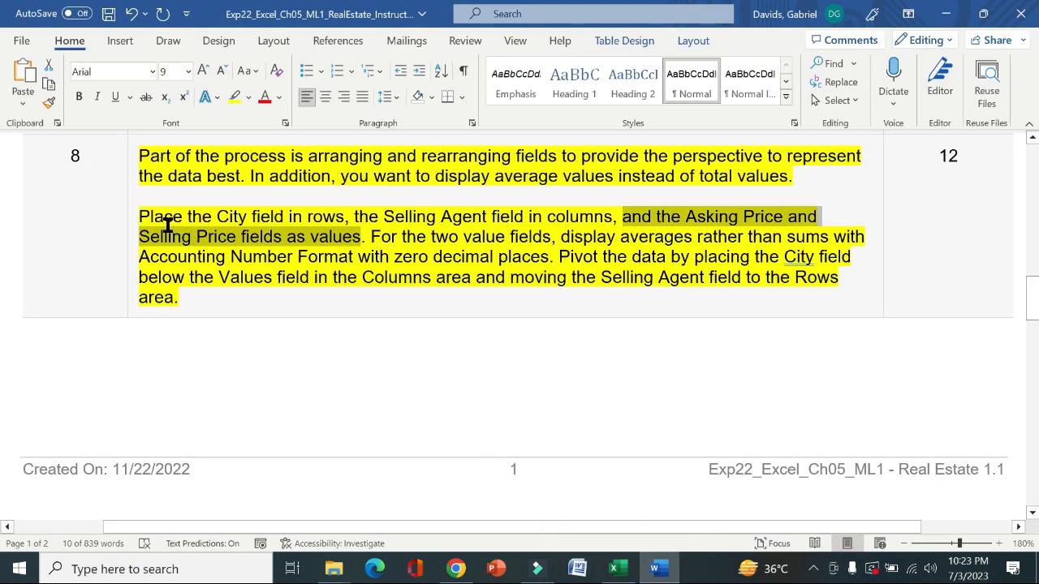
pyautogui.moveTo(372, 238); pyautogui.dragTo(549, 258)
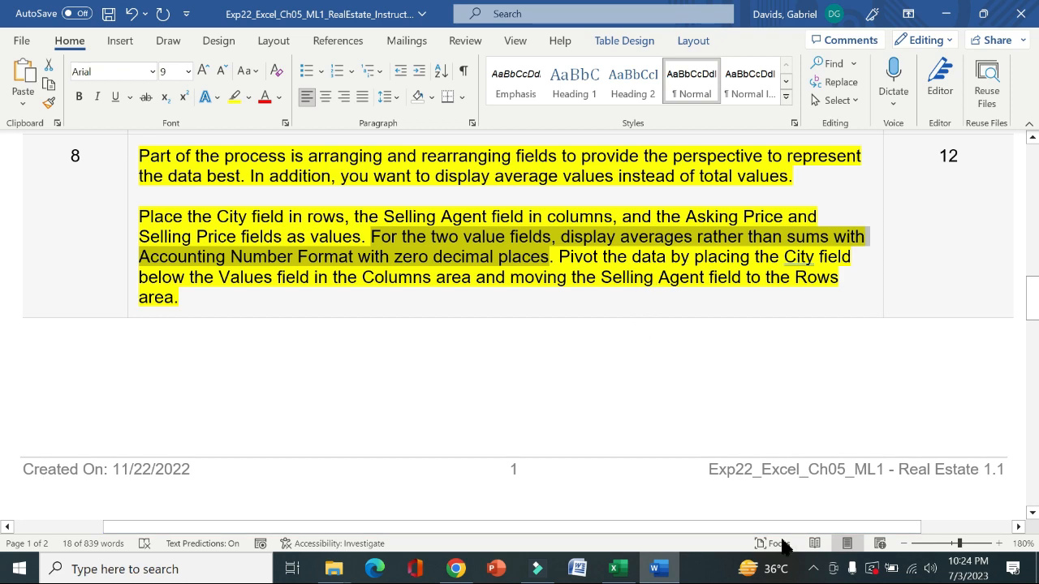
pyautogui.click(619, 570)
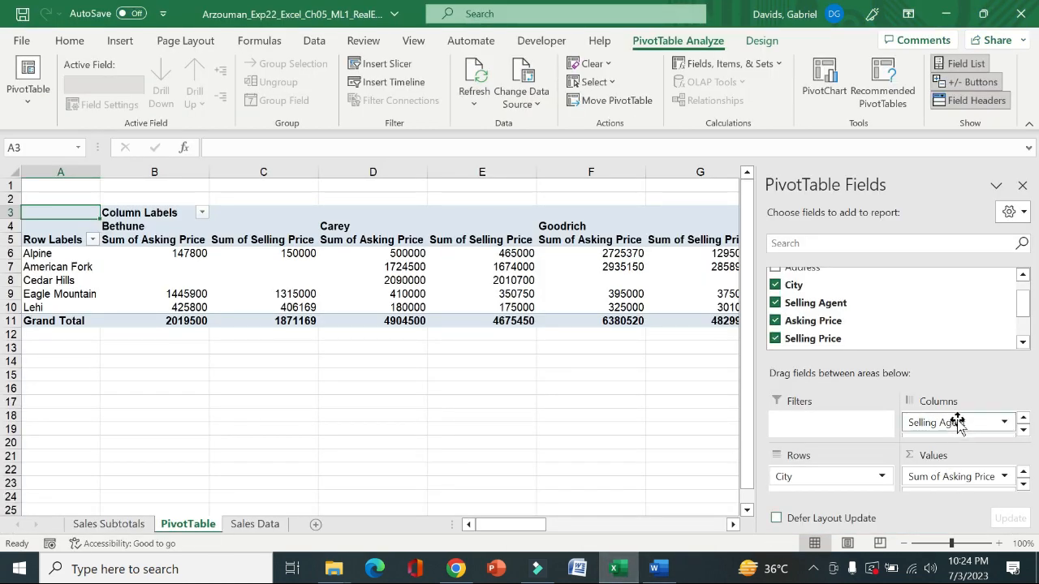
pyautogui.click(943, 477)
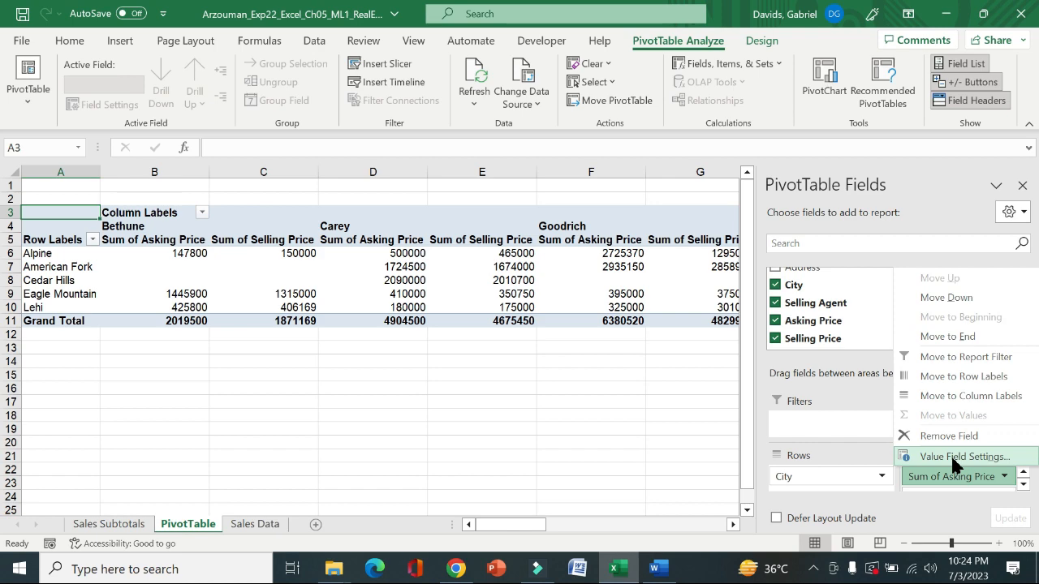
pyautogui.click(955, 457)
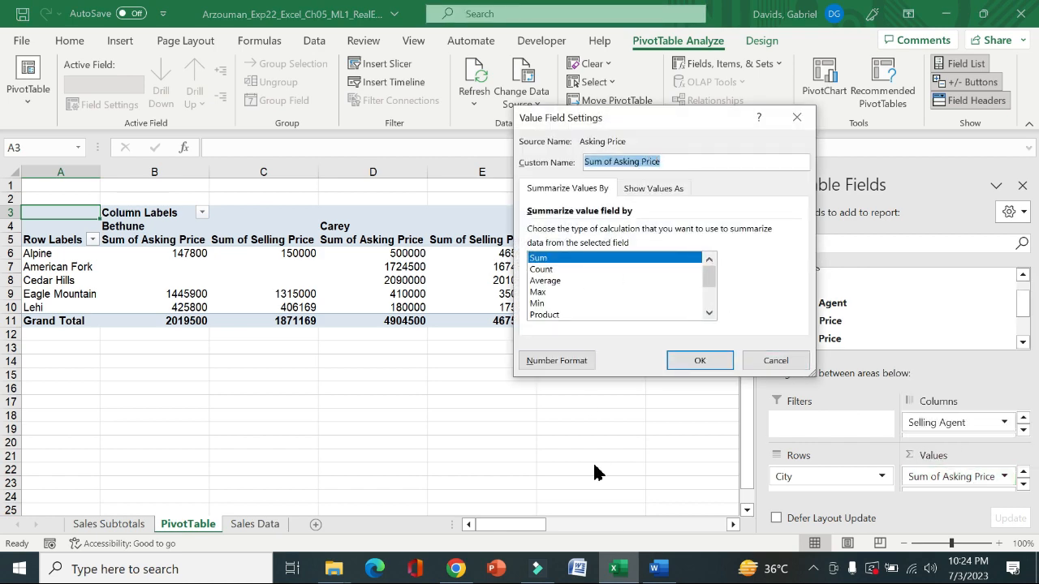
pyautogui.click(654, 568)
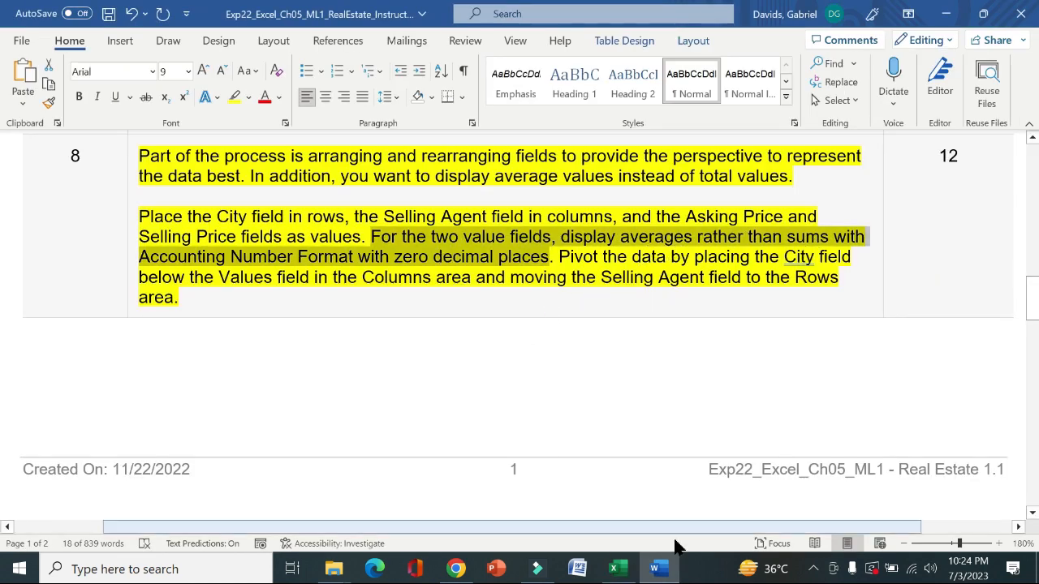
pyautogui.click(618, 568)
pyautogui.click(555, 282)
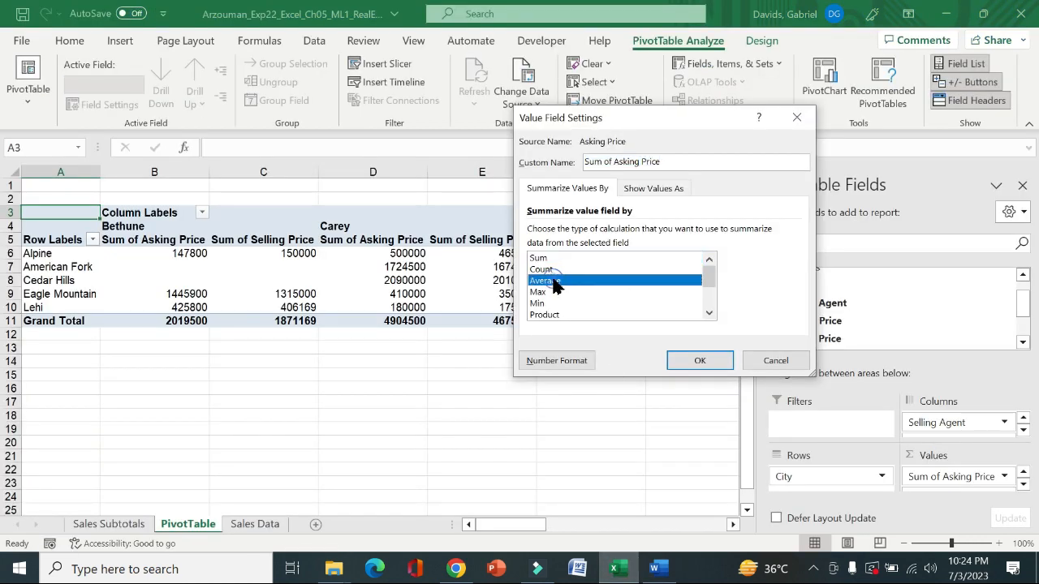
pyautogui.click(559, 362)
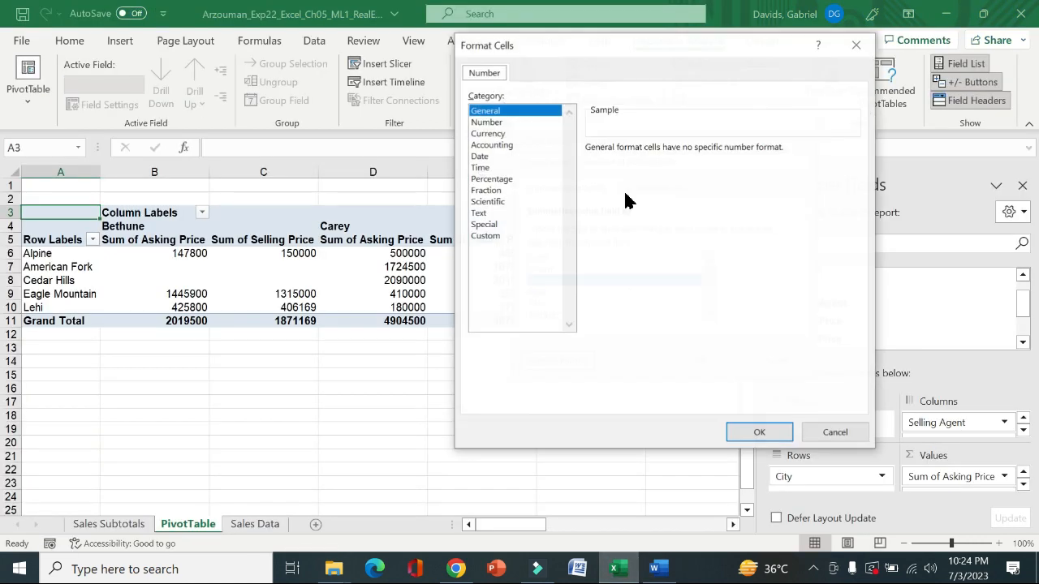
pyautogui.click(503, 145)
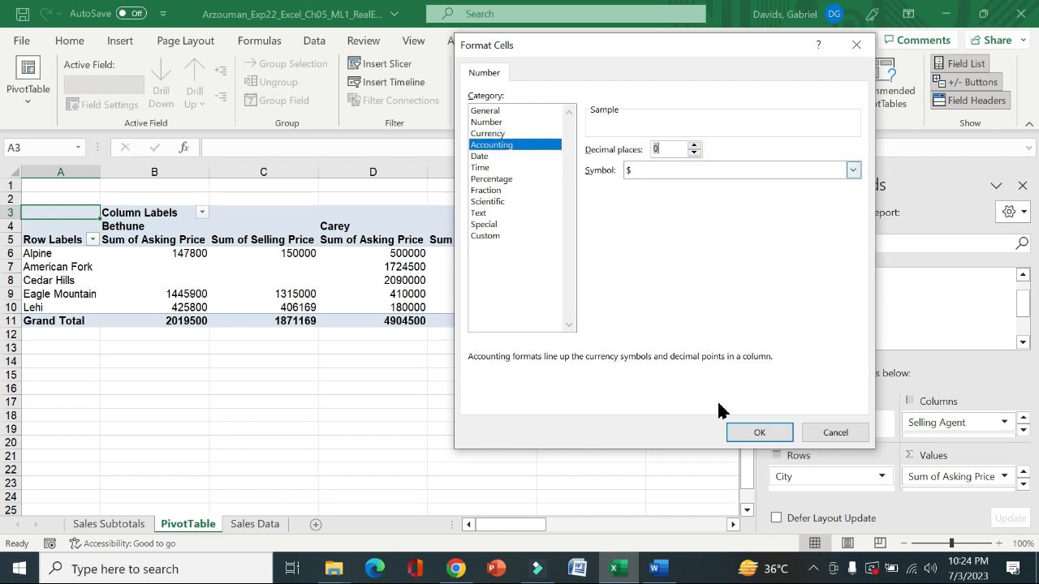
pyautogui.click(760, 432)
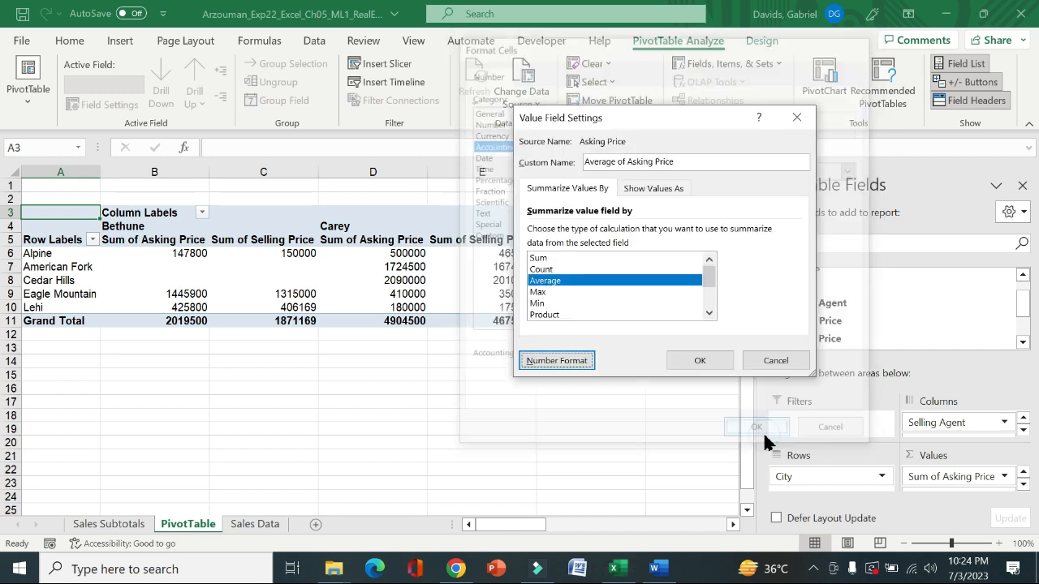
pyautogui.click(690, 361)
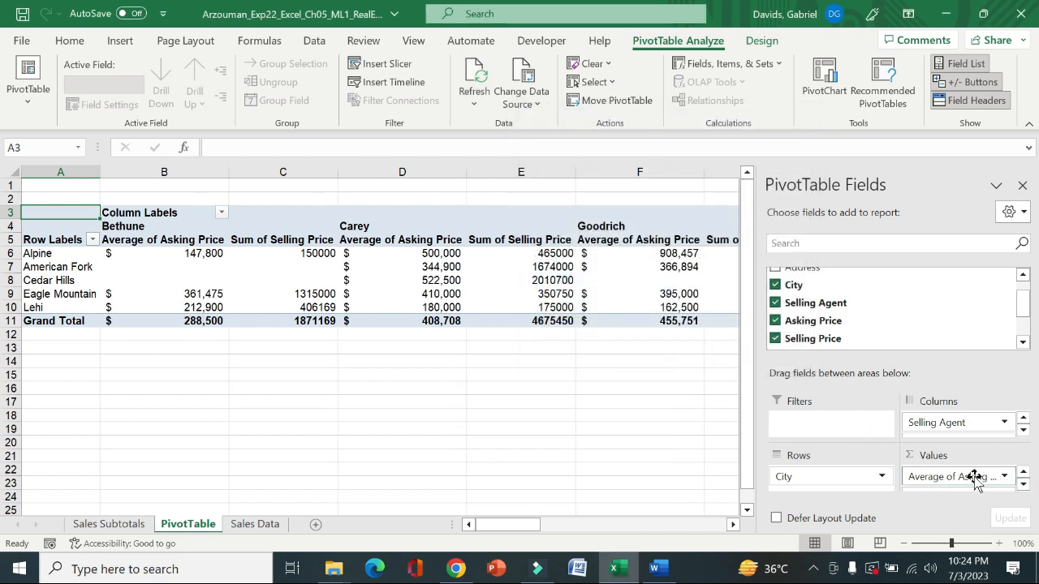
pyautogui.click(969, 477)
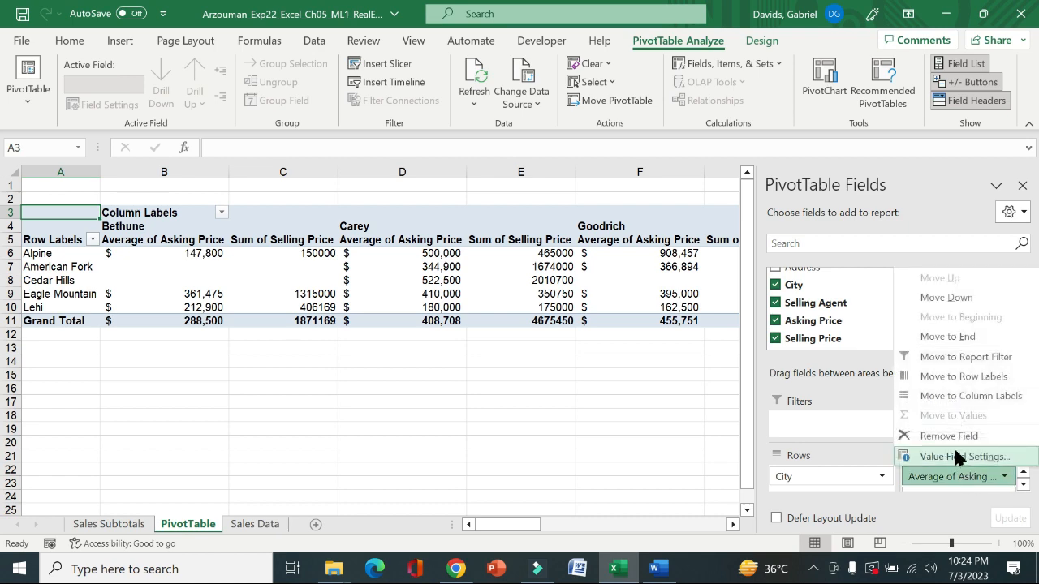
pyautogui.click(955, 457)
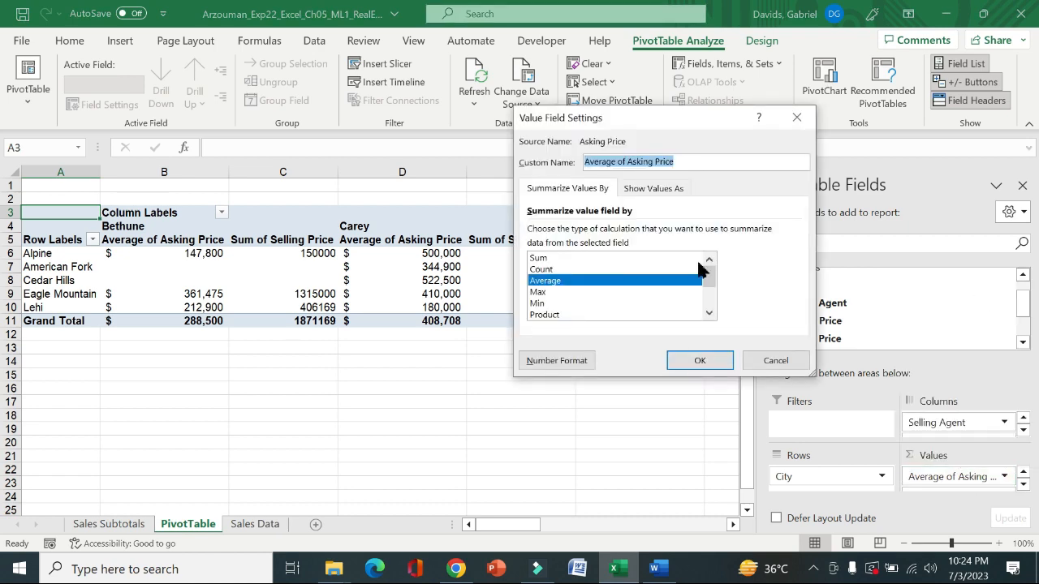
pyautogui.click(579, 281)
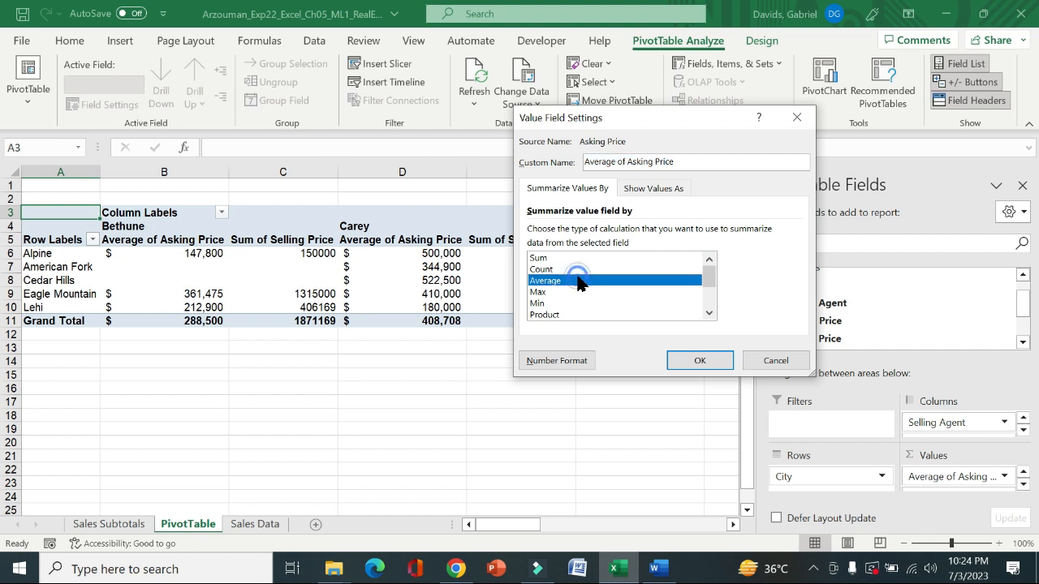
pyautogui.click(577, 363)
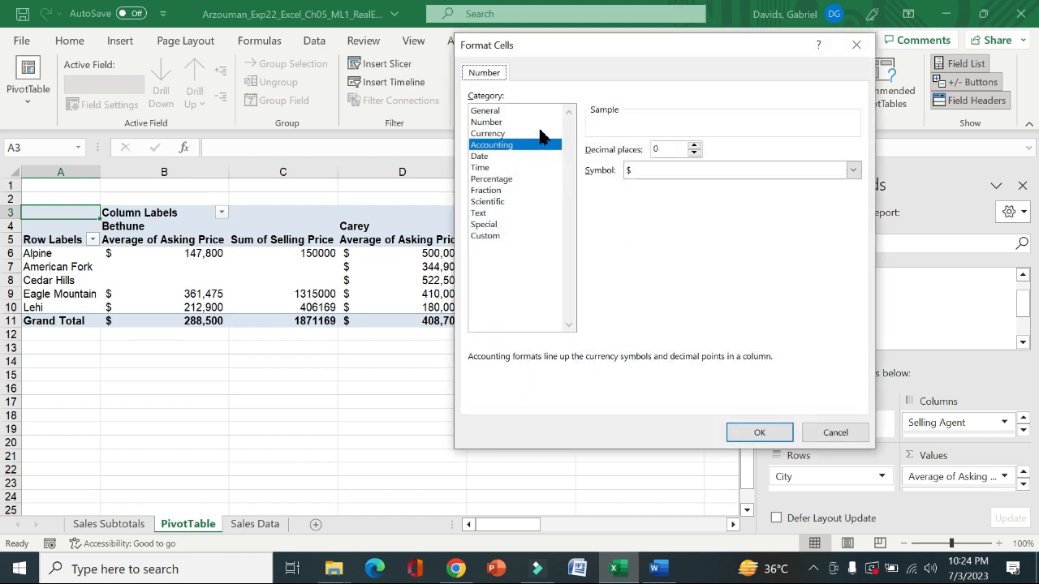
pyautogui.click(765, 437)
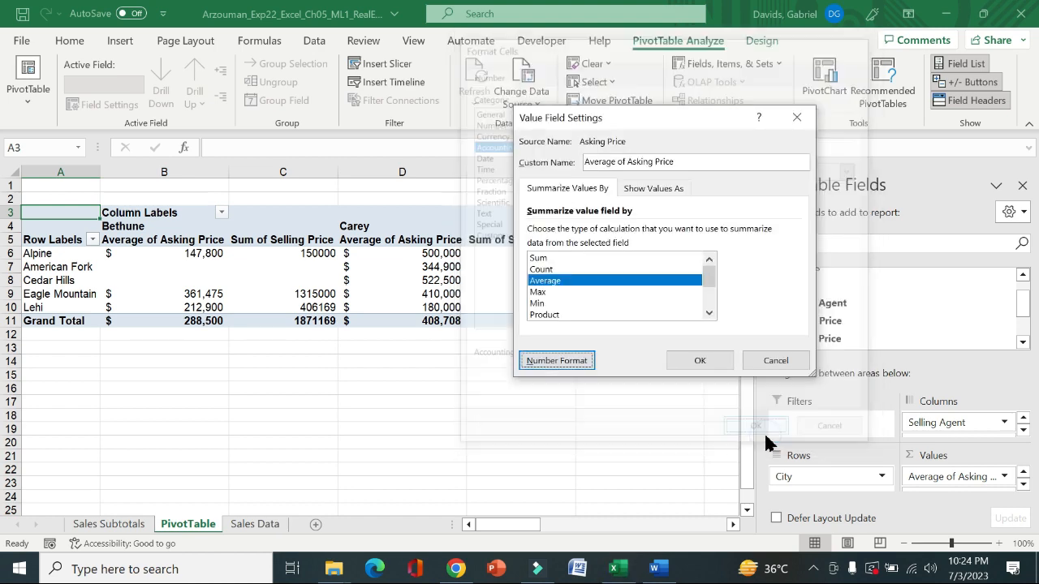
pyautogui.click(685, 351)
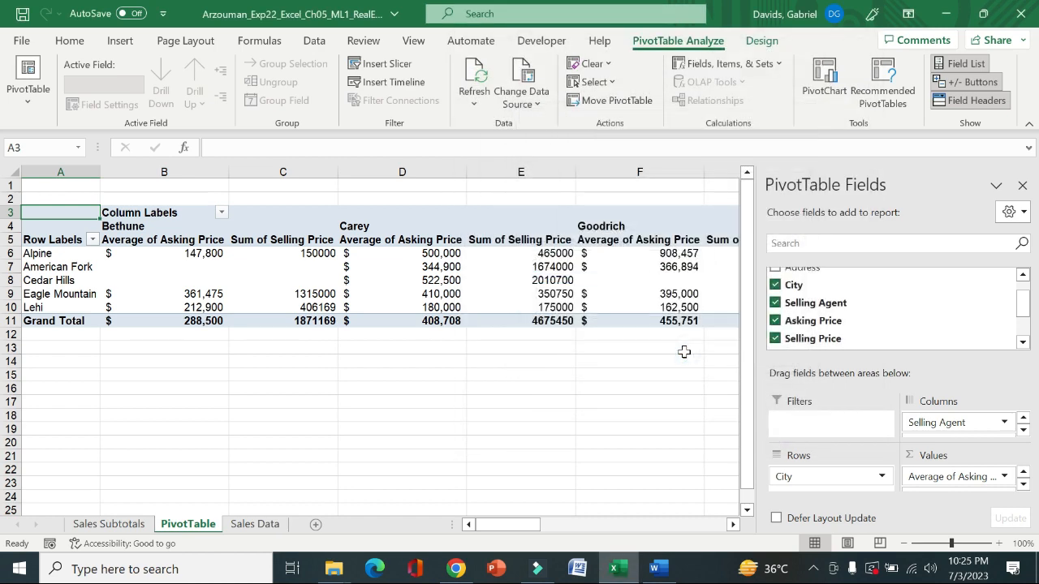
# Summarize the Selling Price value field by Average and format it as Accounting with 0 decimal places
pyautogui.click(1026, 487)
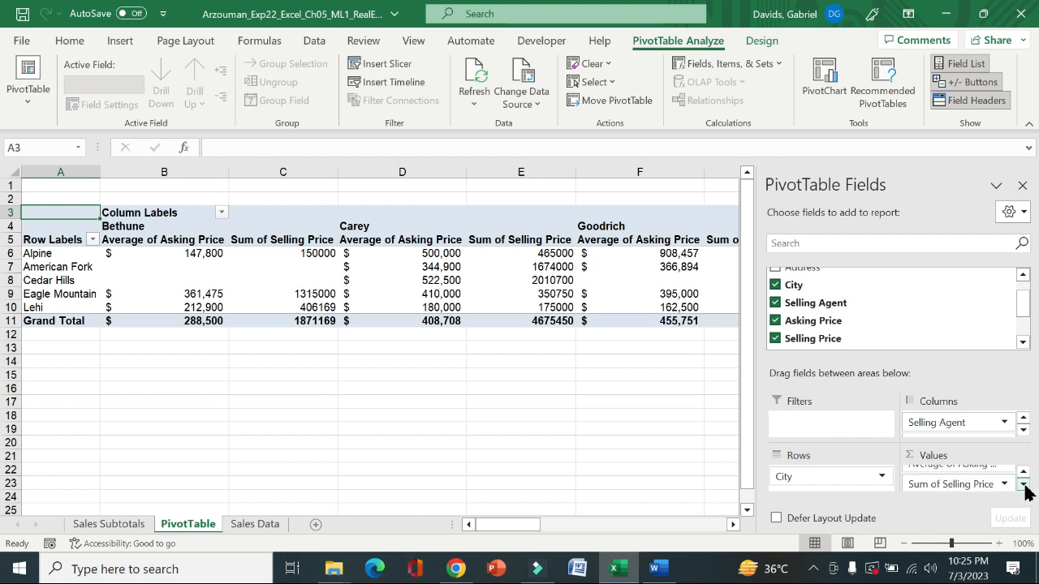
pyautogui.click(970, 484)
pyautogui.click(964, 464)
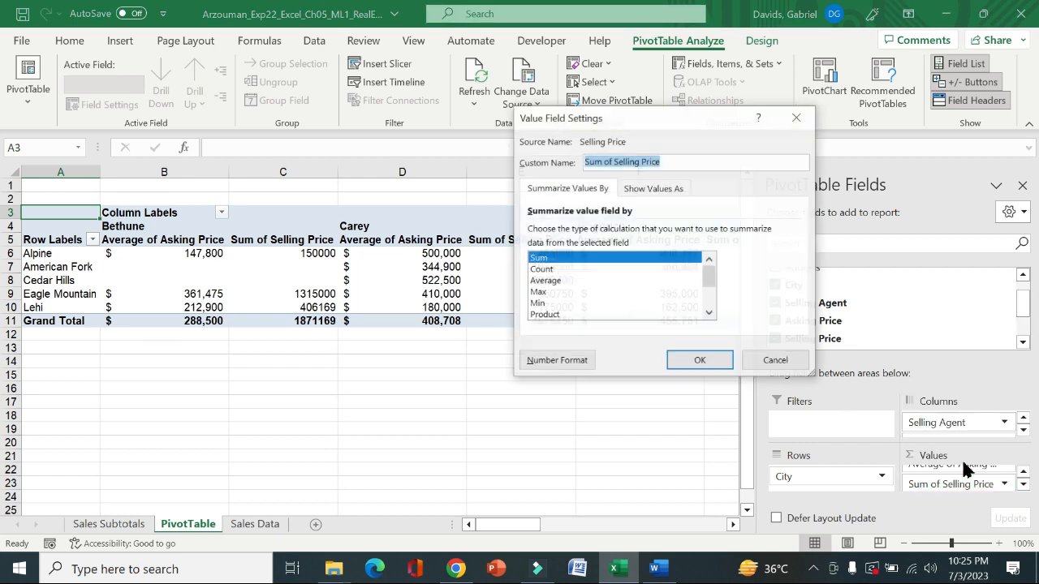
pyautogui.click(545, 281)
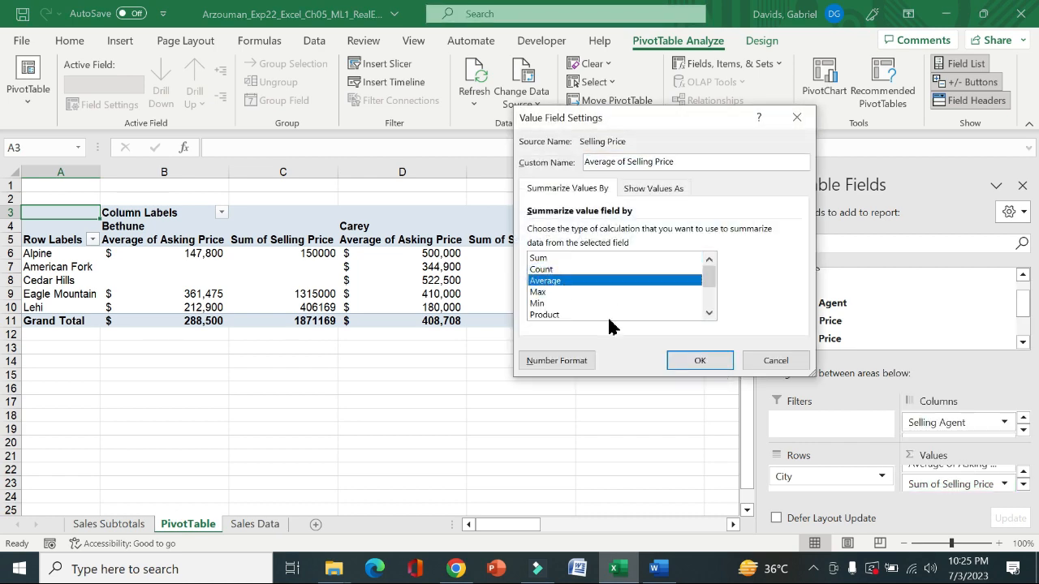
pyautogui.click(567, 366)
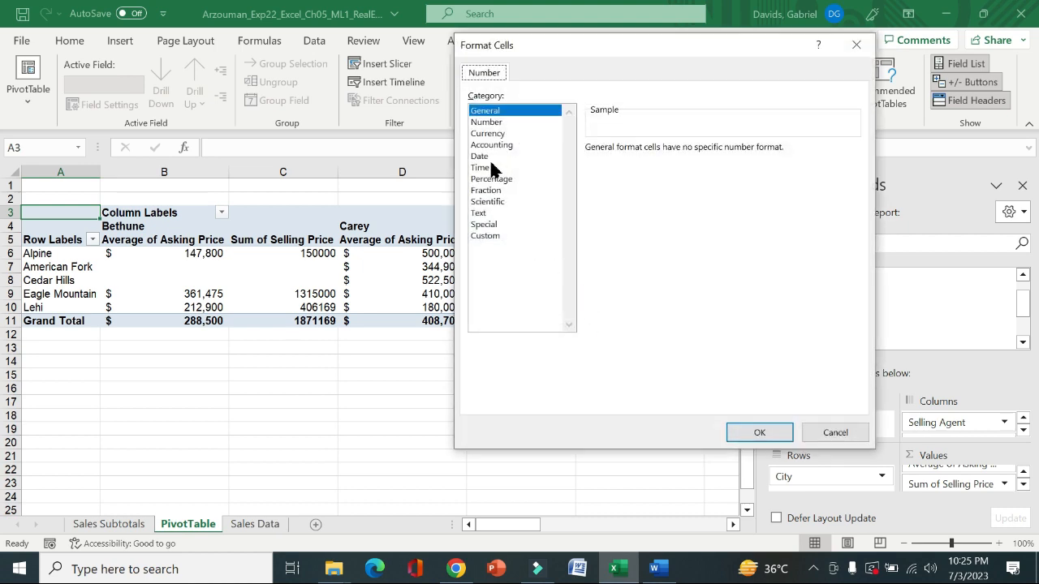
pyautogui.click(499, 146)
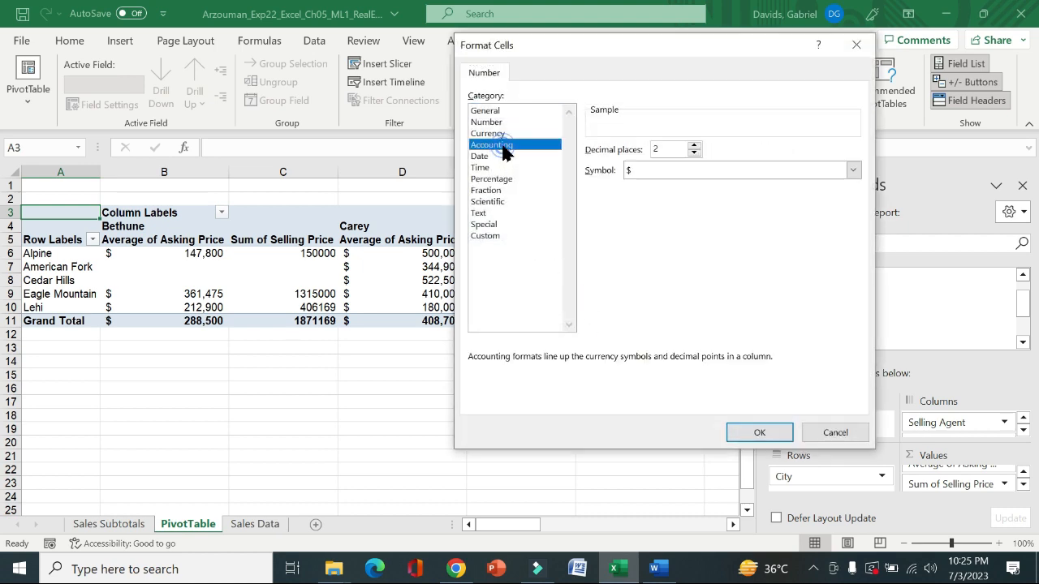
pyautogui.click(694, 153)
pyautogui.click(694, 153)
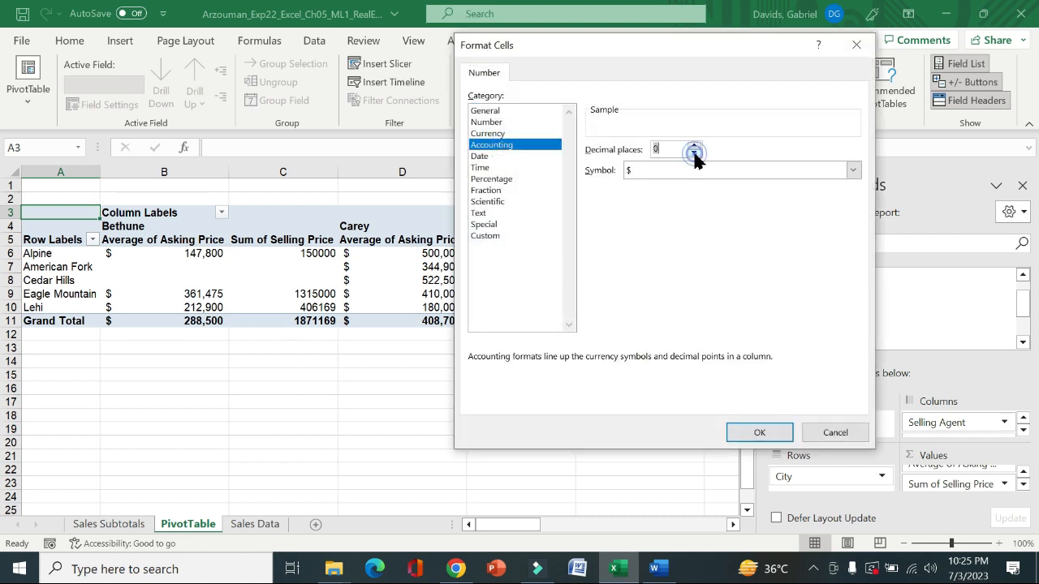
pyautogui.click(760, 433)
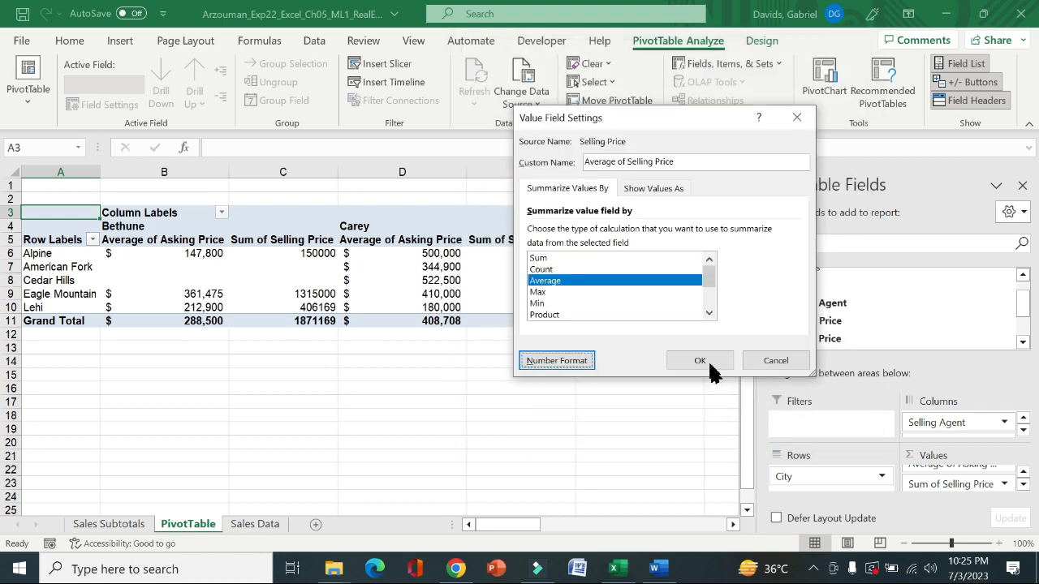
pyautogui.click(706, 363)
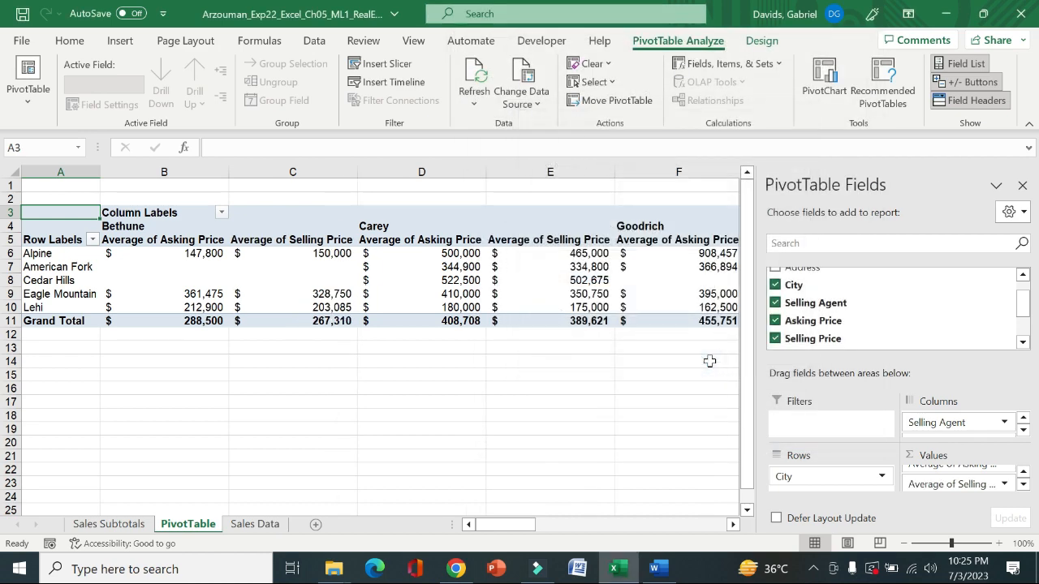
# Read the step 8 instruction on pivoting the City field in Word, return to Excel and move City from the Rows area to Columns
pyautogui.click(654, 568)
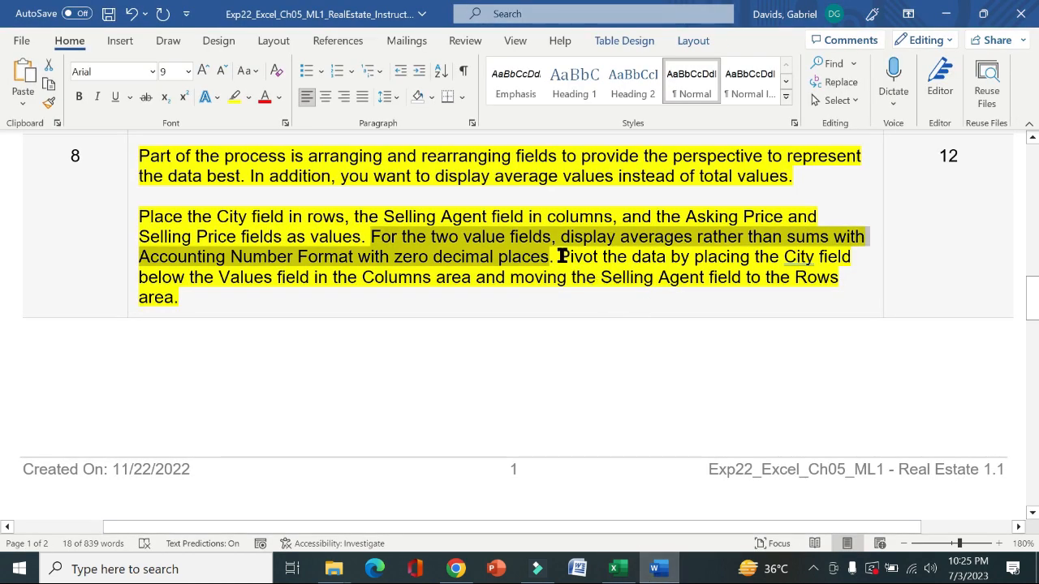
pyautogui.moveTo(560, 256); pyautogui.dragTo(473, 277)
pyautogui.click(473, 277)
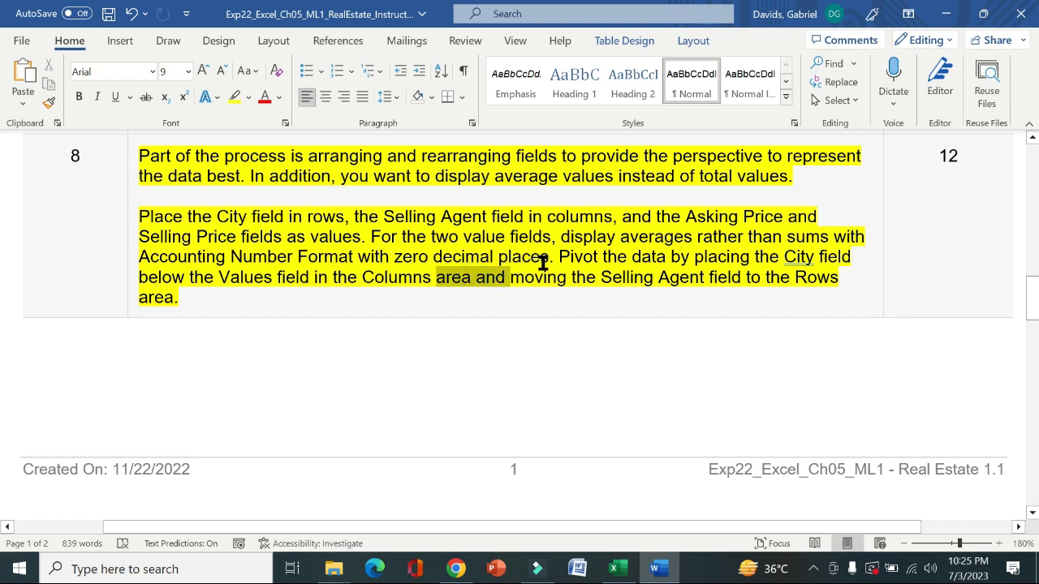
pyautogui.hotkey('ctrl', 'z')
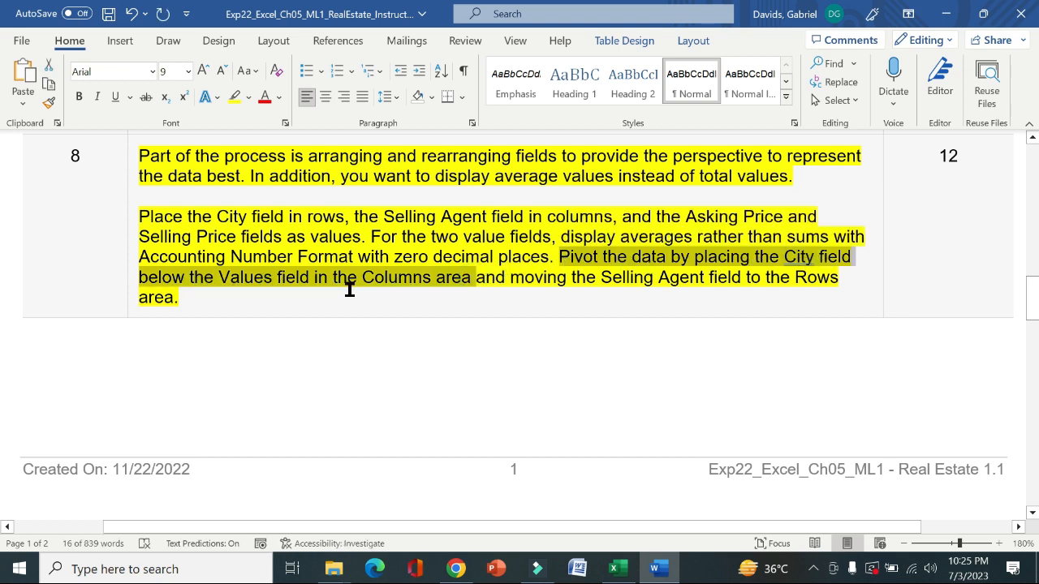
pyautogui.click(623, 573)
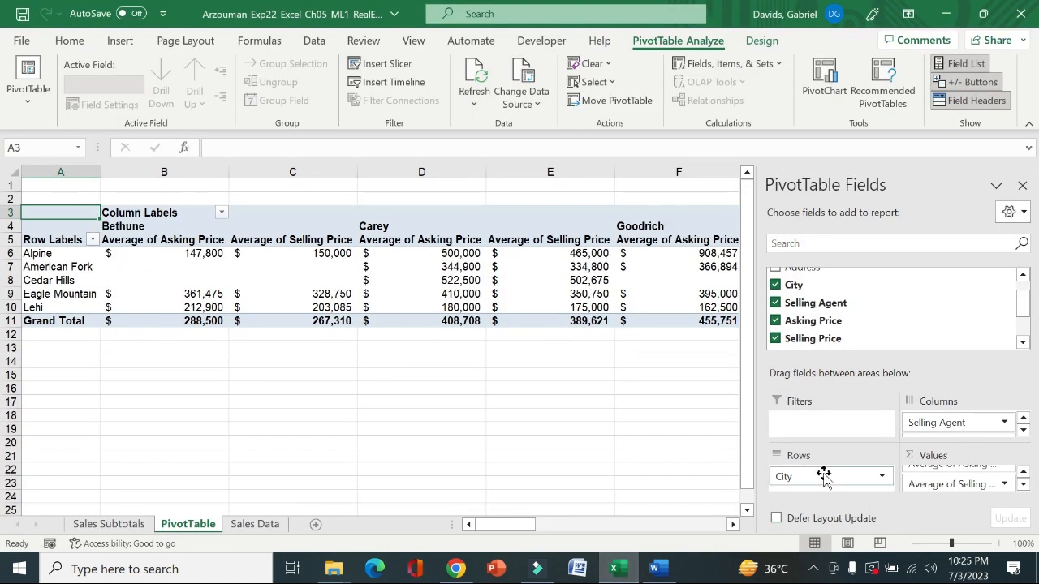
pyautogui.click(814, 477)
pyautogui.moveTo(814, 477); pyautogui.dragTo(936, 426)
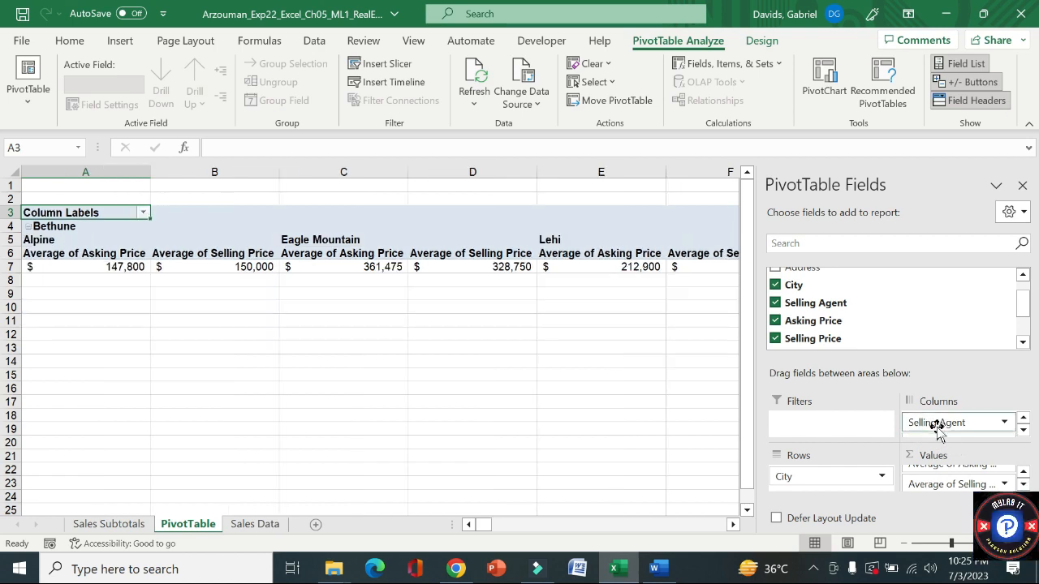
# Check the Selling Agent pivot instruction in Word, return to Excel and move Selling Agent from the Columns area to Rows
pyautogui.click(659, 571)
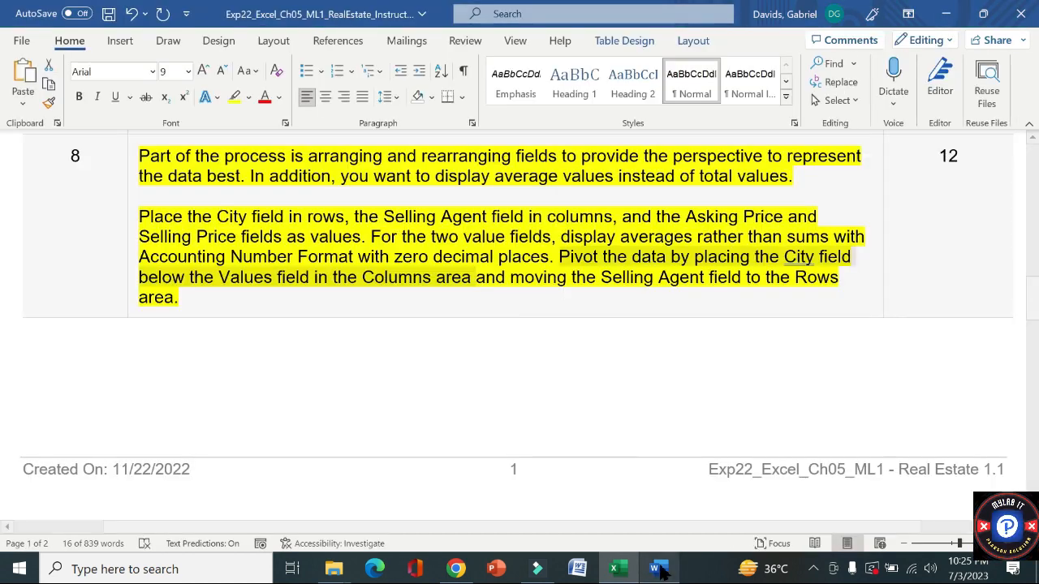
pyautogui.moveTo(558, 257); pyautogui.dragTo(622, 300)
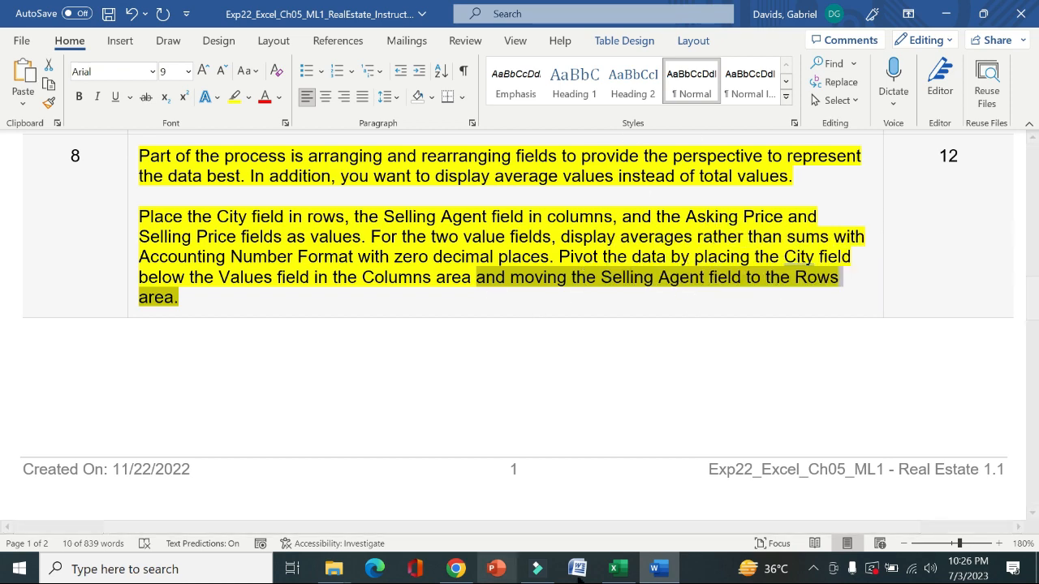
pyautogui.click(630, 571)
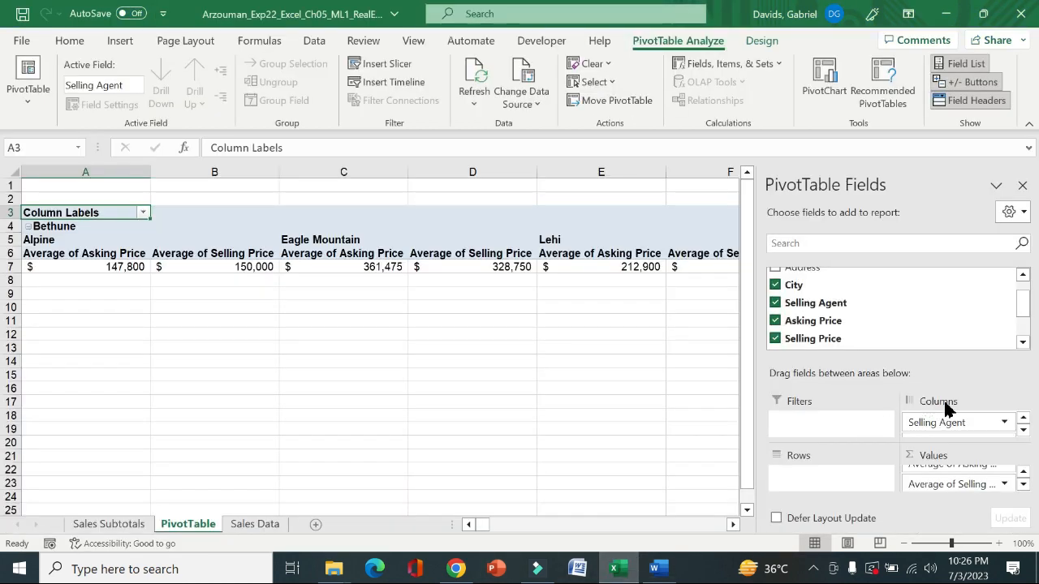
pyautogui.moveTo(953, 422); pyautogui.dragTo(809, 481)
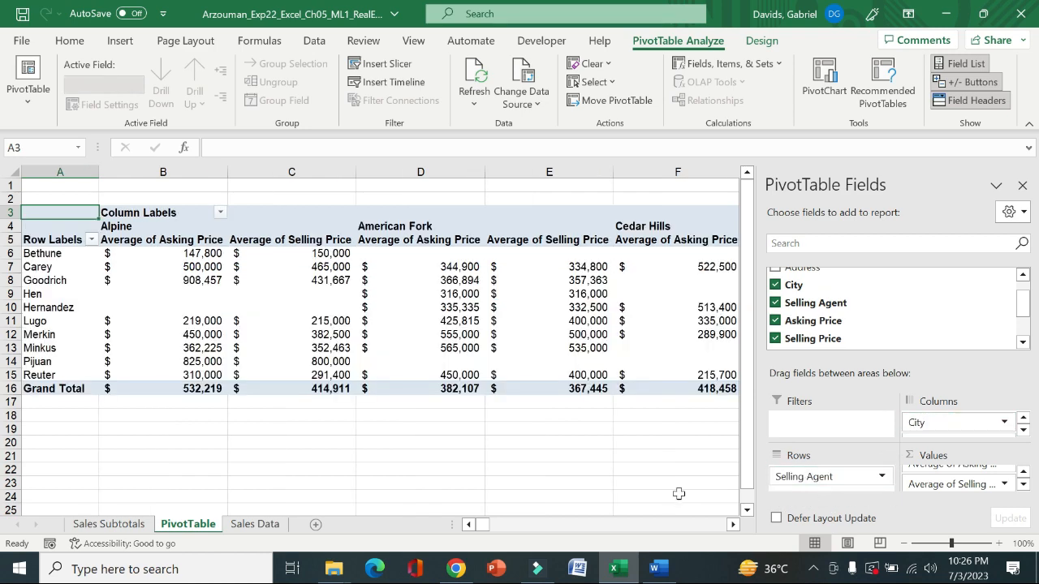
# Switch to Word, remove the highlight from the step 8 instructions and highlight the step 9 instructions in yellow
pyautogui.click(657, 571)
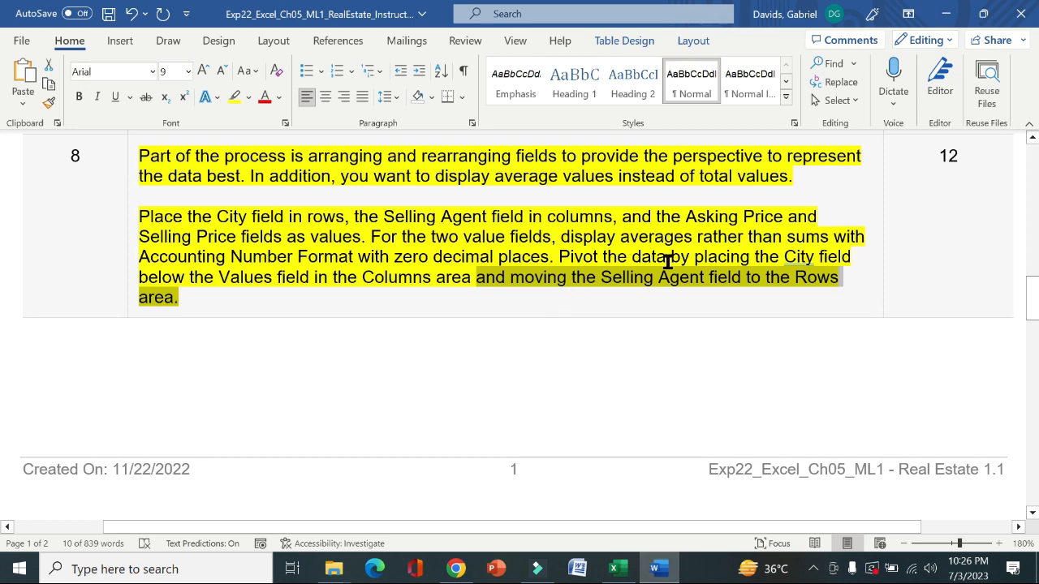
pyautogui.click(127, 194)
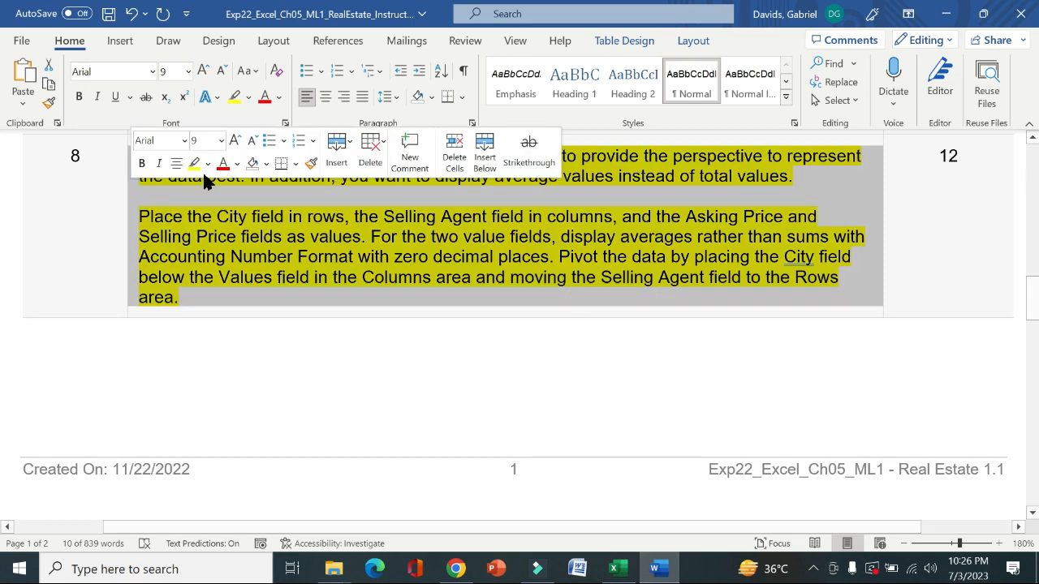
pyautogui.click(194, 165)
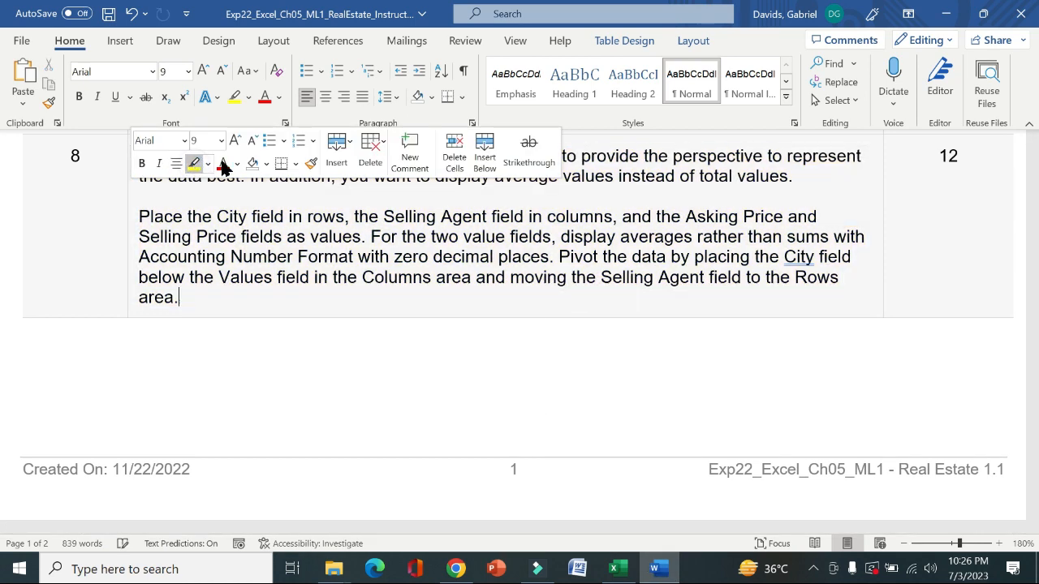
pyautogui.moveTo(1031, 308); pyautogui.dragTo(3, 382)
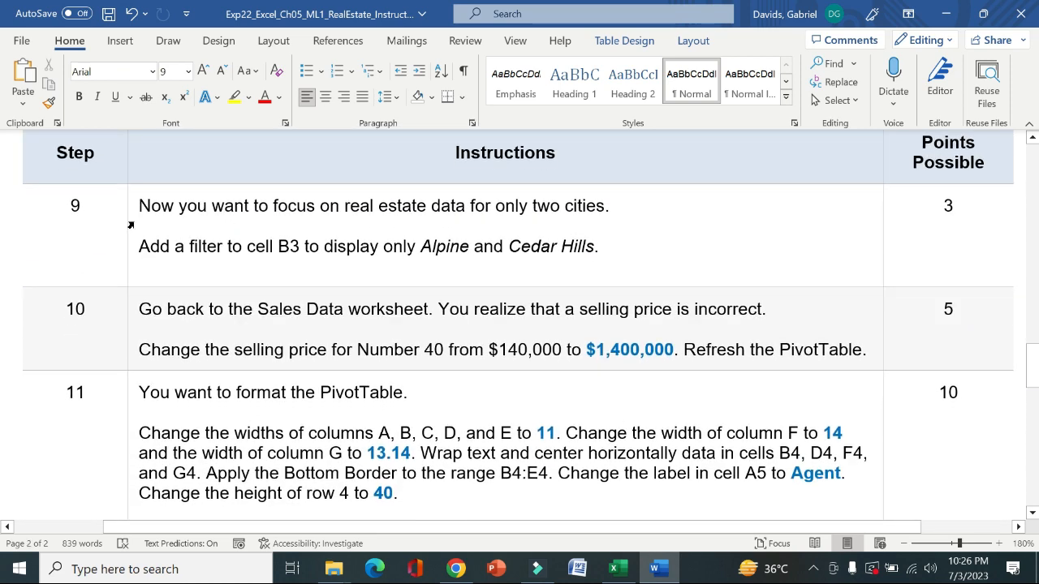
pyautogui.click(129, 225)
pyautogui.click(193, 197)
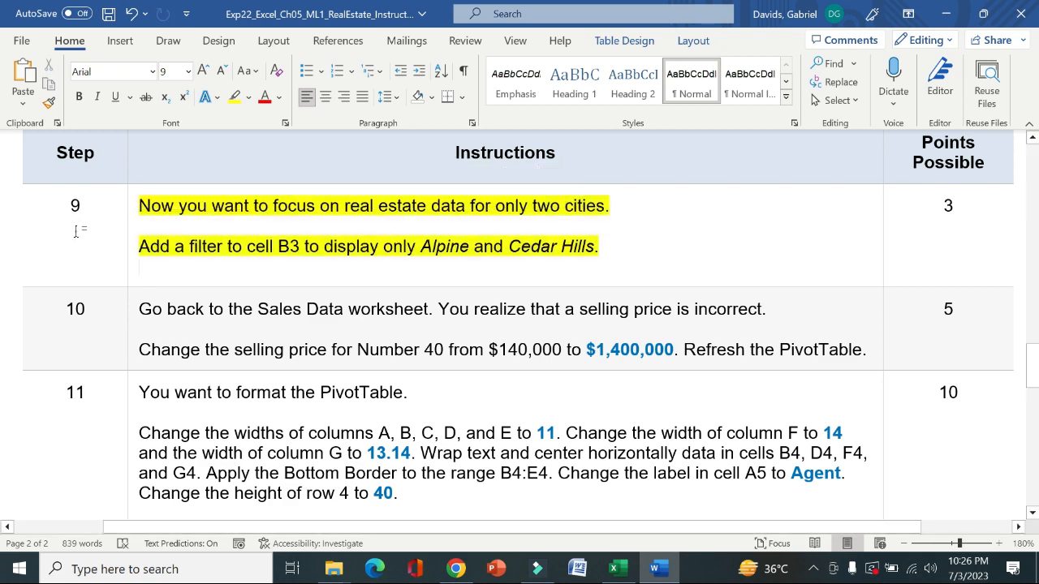
# Read the step 9 instruction on filtering the cities from cell B3 in Word and return to the PivotTable in Excel
pyautogui.click(75, 232)
pyautogui.moveTo(139, 207); pyautogui.dragTo(621, 207)
pyautogui.click(139, 246)
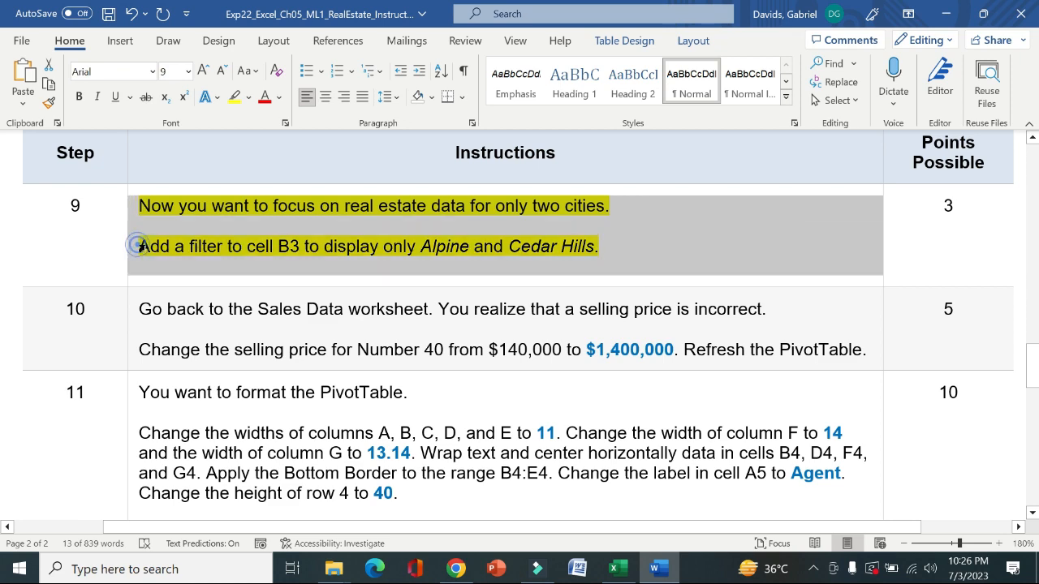
pyautogui.click(144, 252)
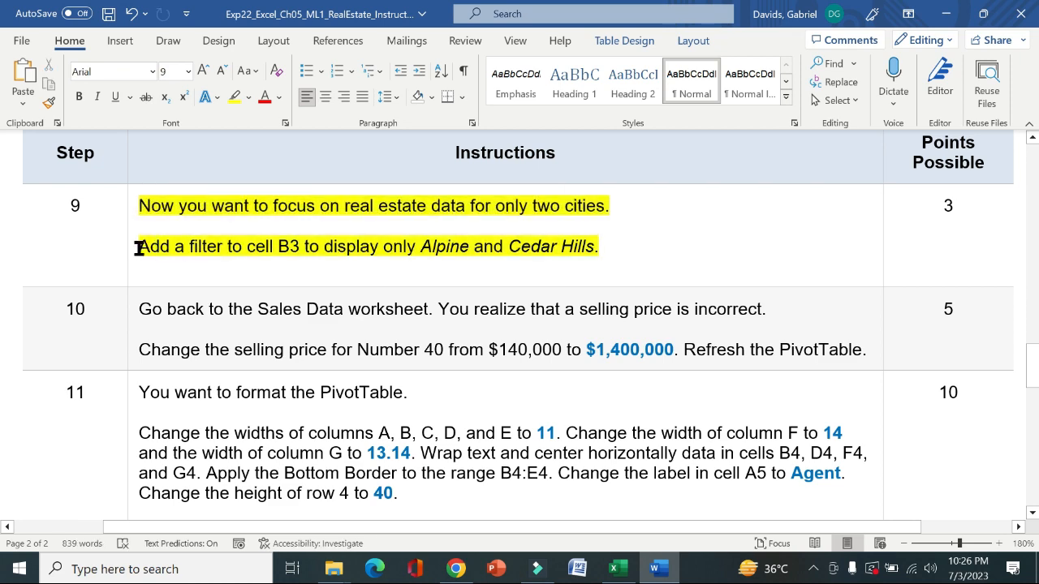
pyautogui.moveTo(139, 247); pyautogui.dragTo(597, 248)
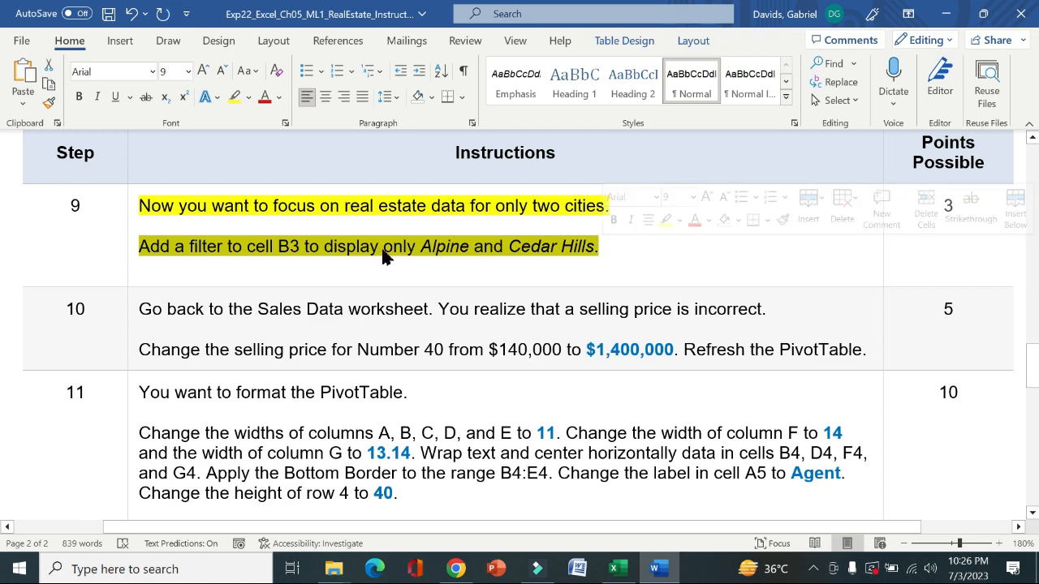
pyautogui.click(614, 569)
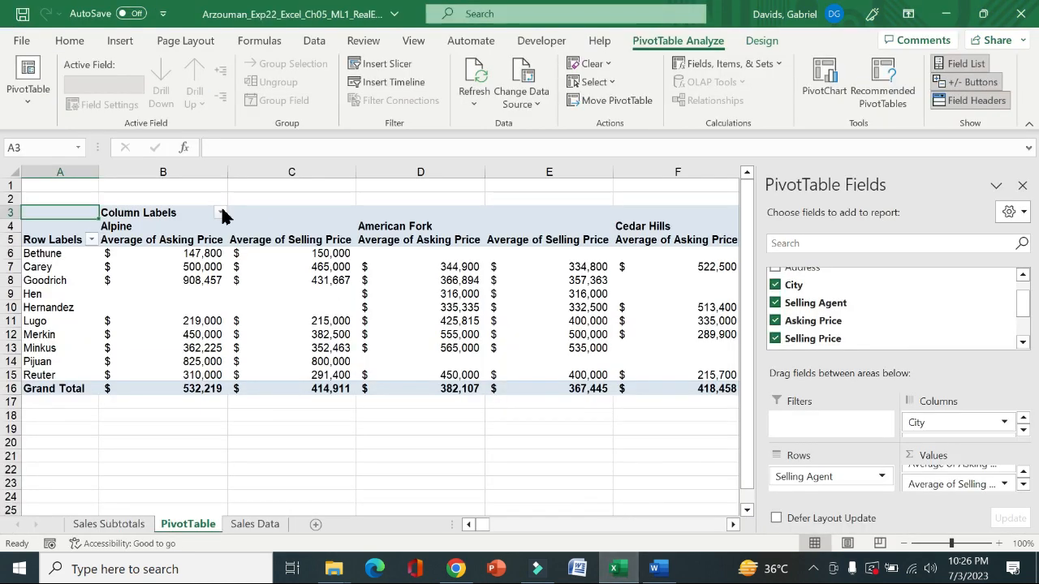
pyautogui.click(220, 213)
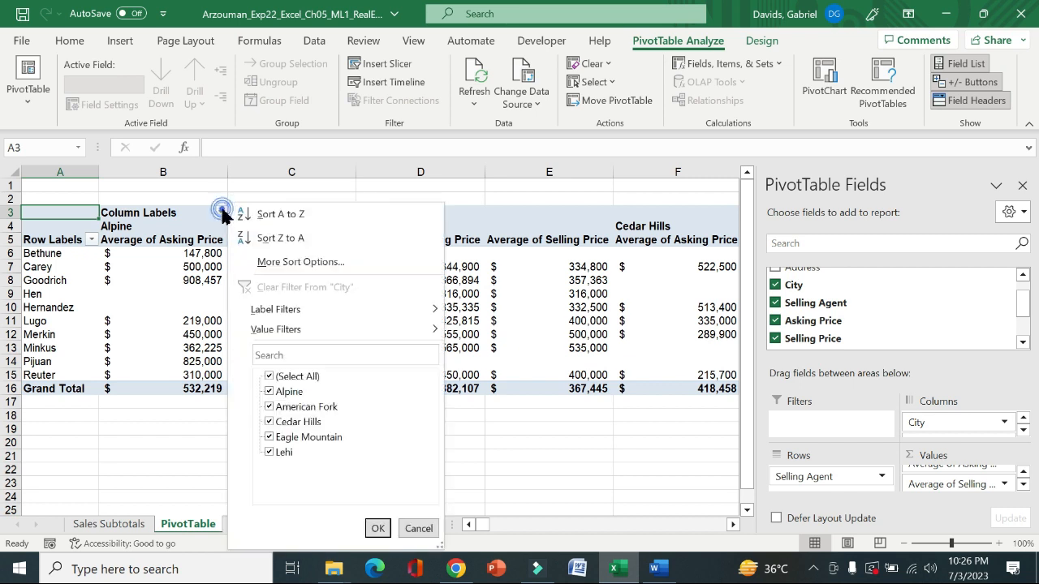
pyautogui.click(270, 378)
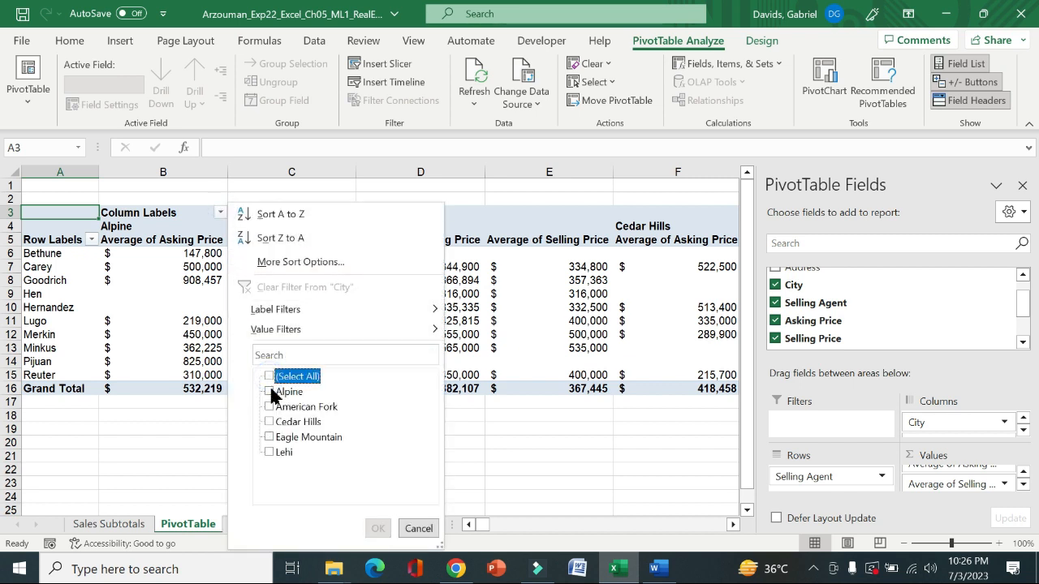
pyautogui.click(271, 392)
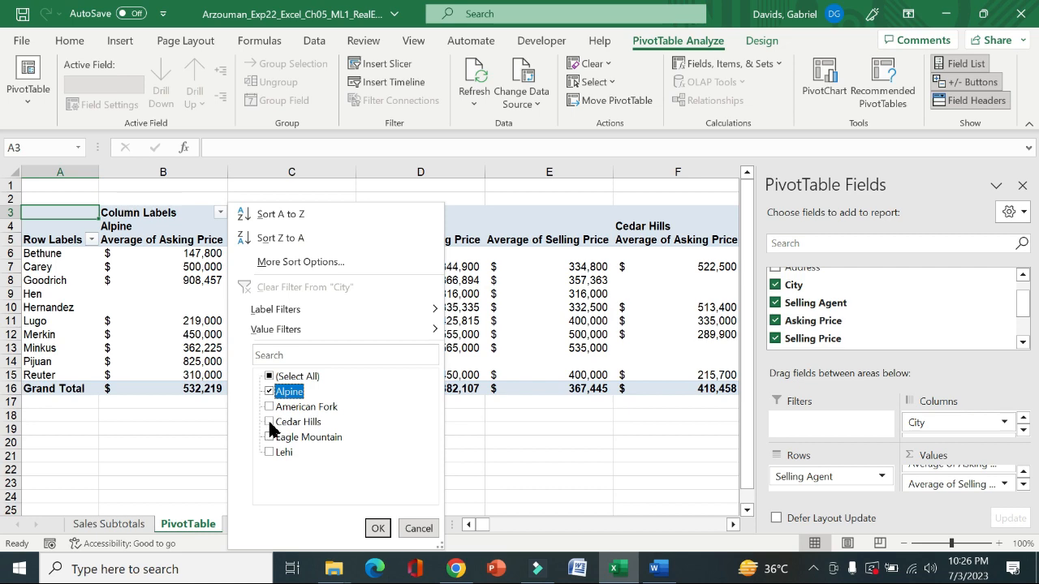
pyautogui.click(271, 422)
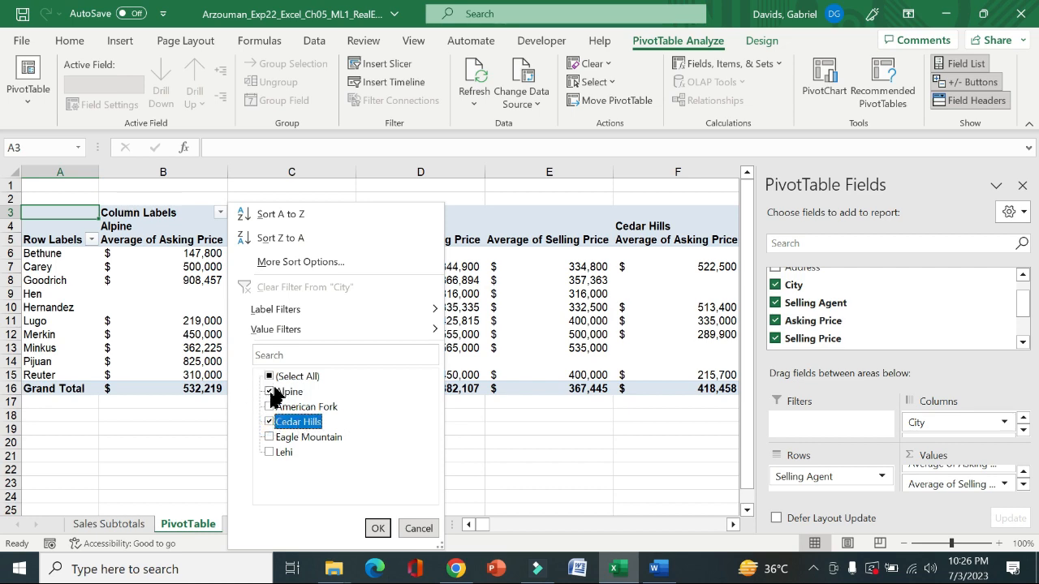
pyautogui.click(657, 572)
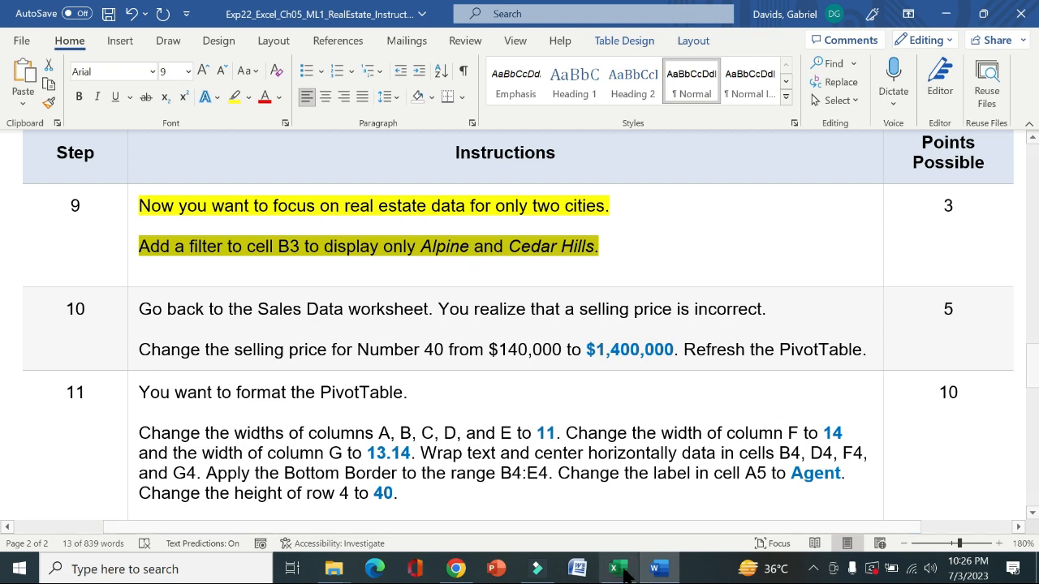
pyautogui.click(619, 571)
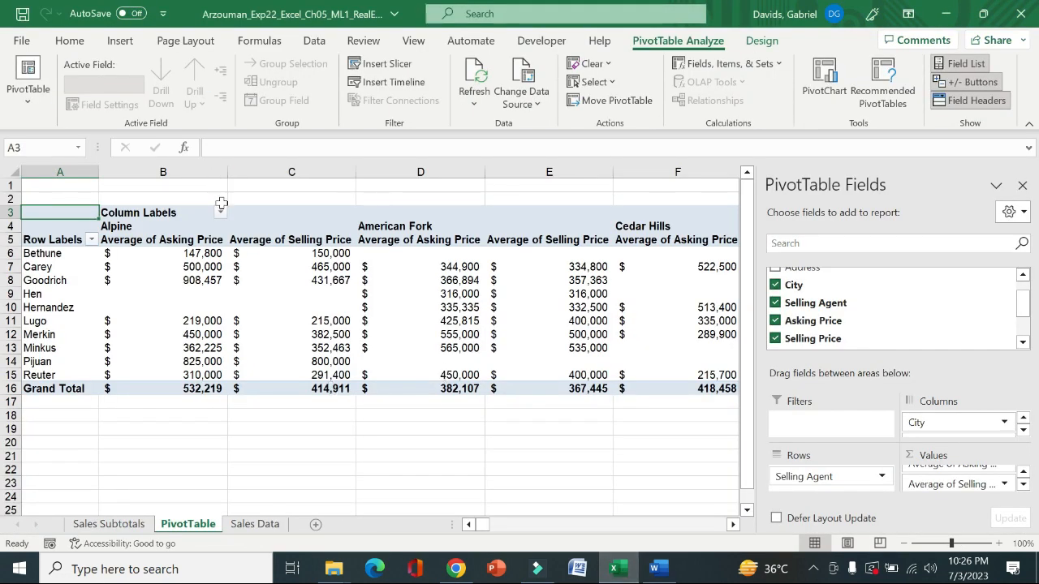
# Filter the PivotTable's column labels in cell B3 to display only Alpine and Cedar Hills
pyautogui.click(220, 213)
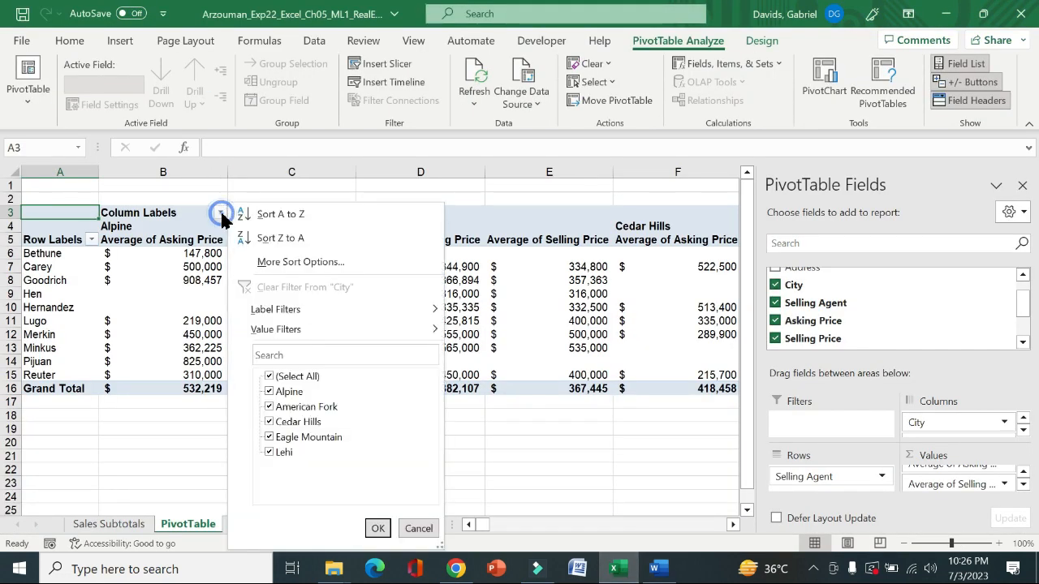
pyautogui.click(270, 376)
pyautogui.click(269, 392)
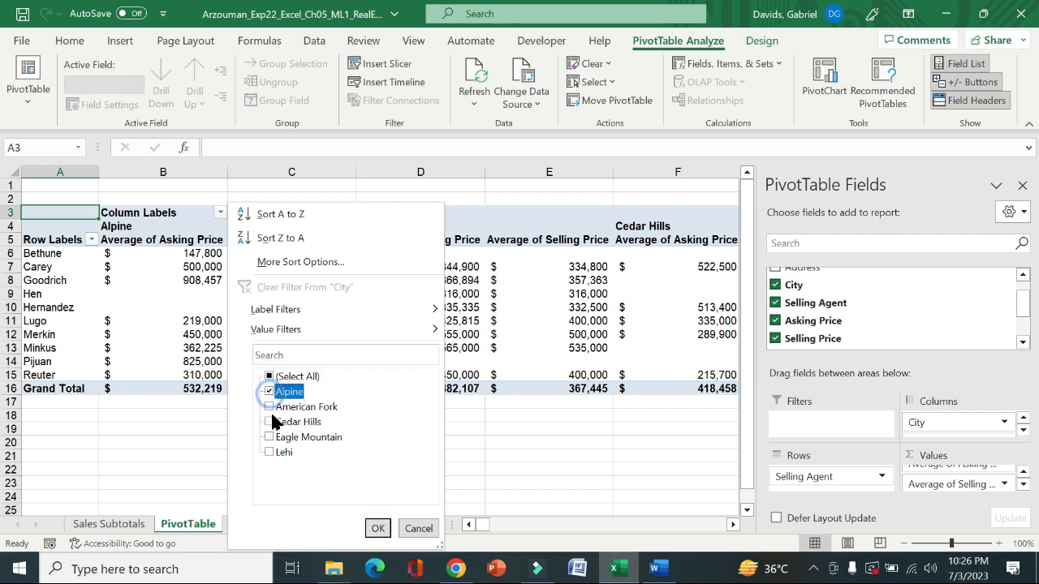
pyautogui.click(271, 423)
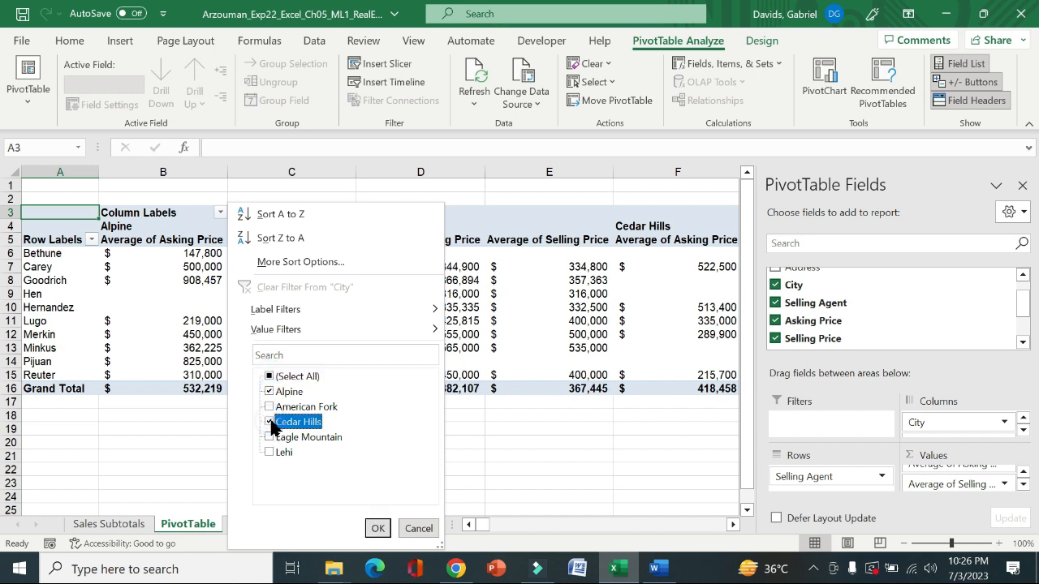
pyautogui.click(378, 528)
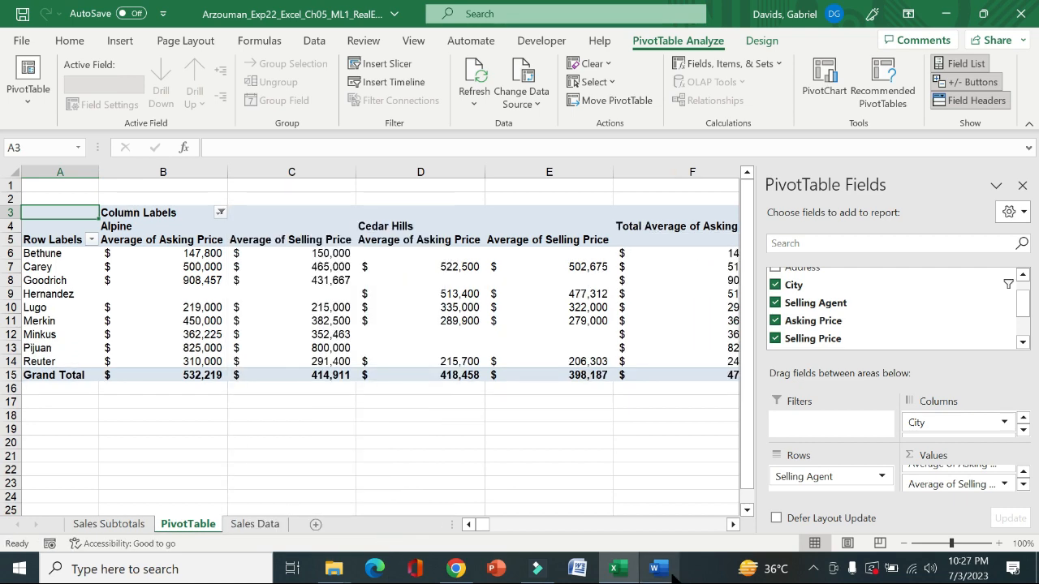
# Switch to Word, clear the highlight from the step 9 instructions and highlight the step 10 instructions in yellow
pyautogui.click(654, 569)
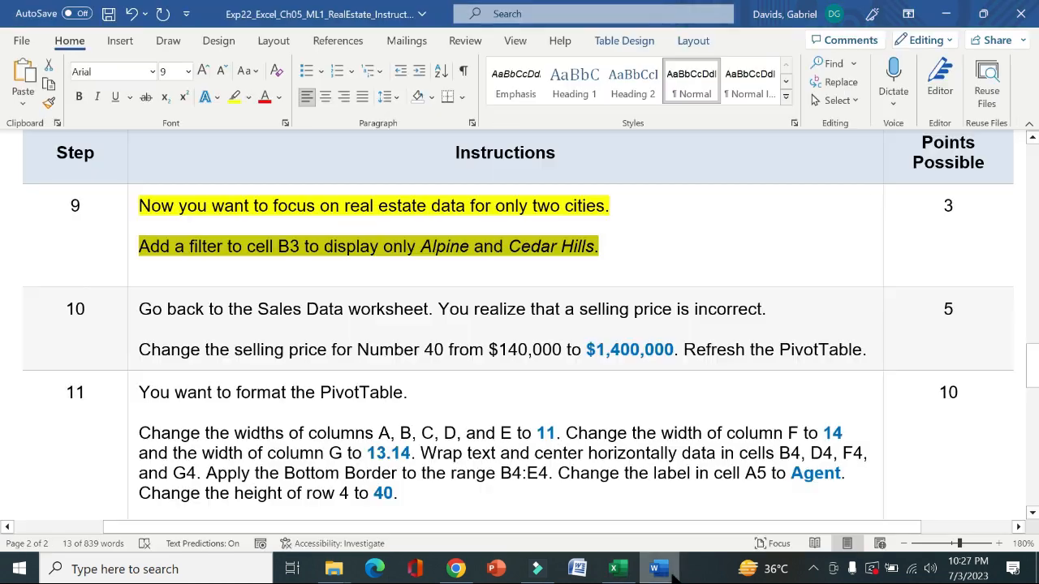
pyautogui.click(129, 239)
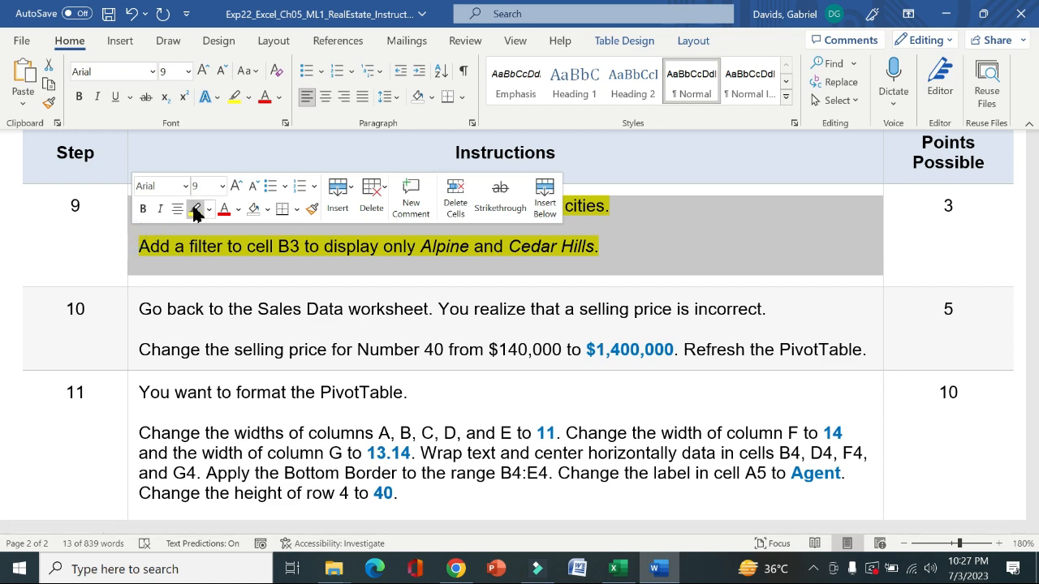
pyautogui.click(195, 210)
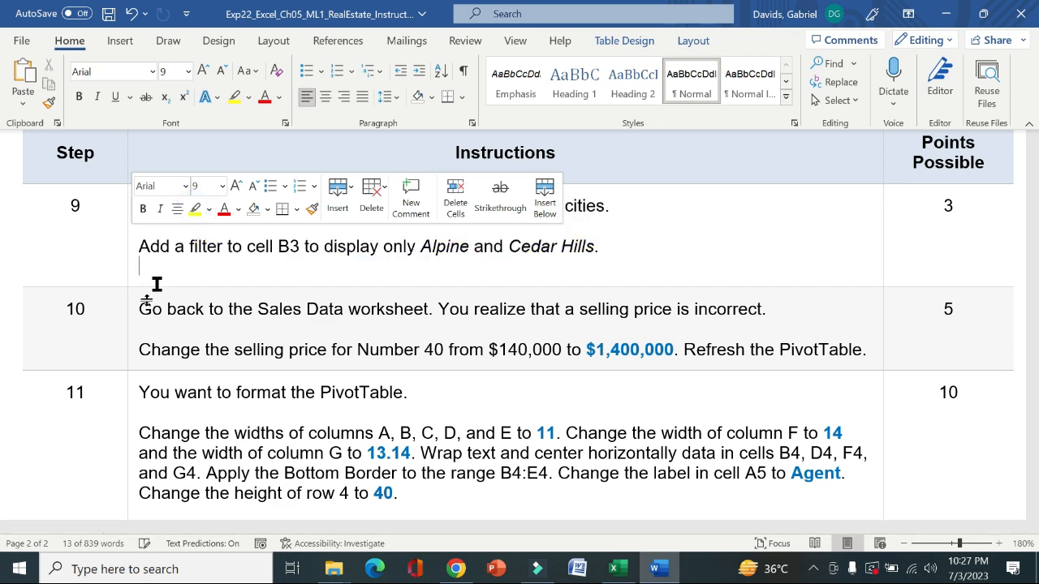
pyautogui.click(129, 318)
pyautogui.click(196, 288)
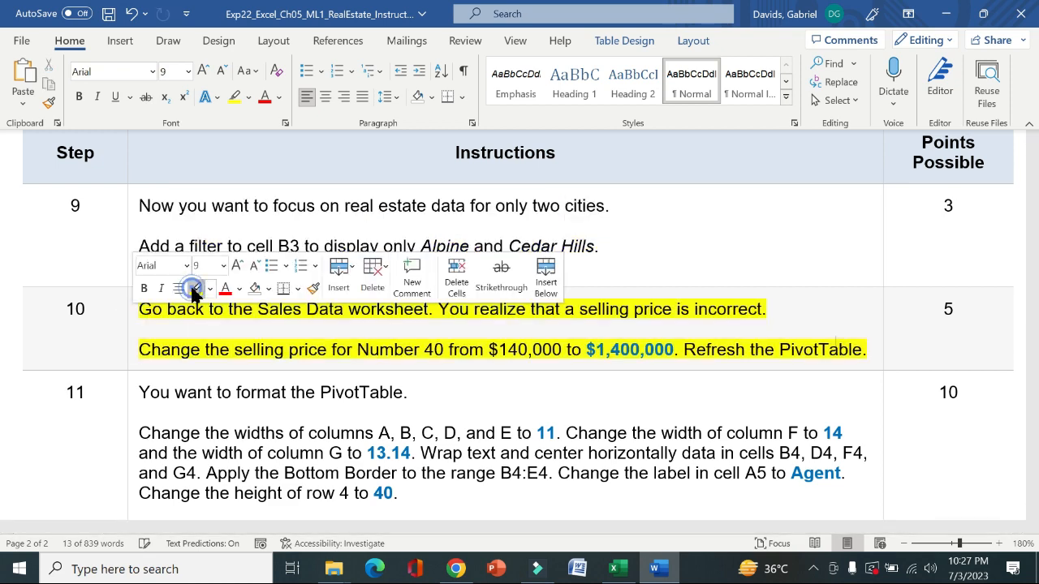
# Read the step 10 instruction on correcting a selling price and copy the new price $1,400,000
pyautogui.click(110, 324)
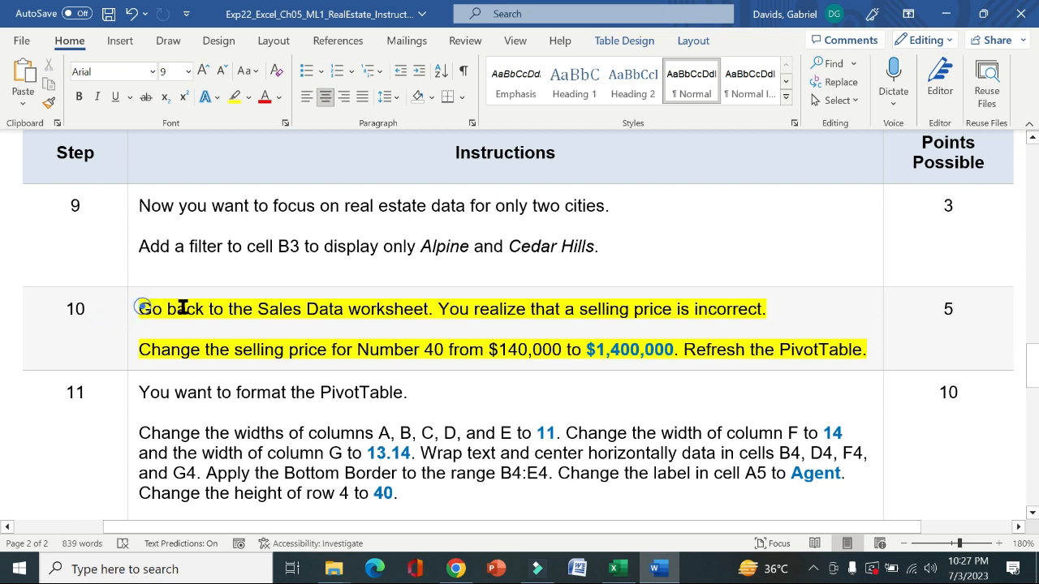
pyautogui.moveTo(139, 309); pyautogui.dragTo(767, 310)
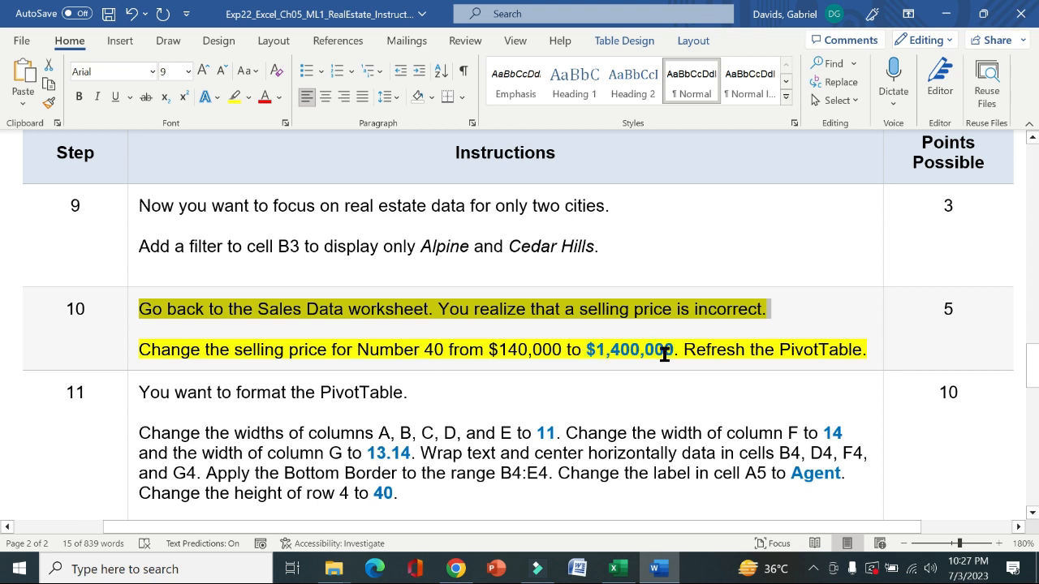
pyautogui.moveTo(673, 353); pyautogui.dragTo(586, 351)
pyautogui.hotkey('ctrl', 'c')
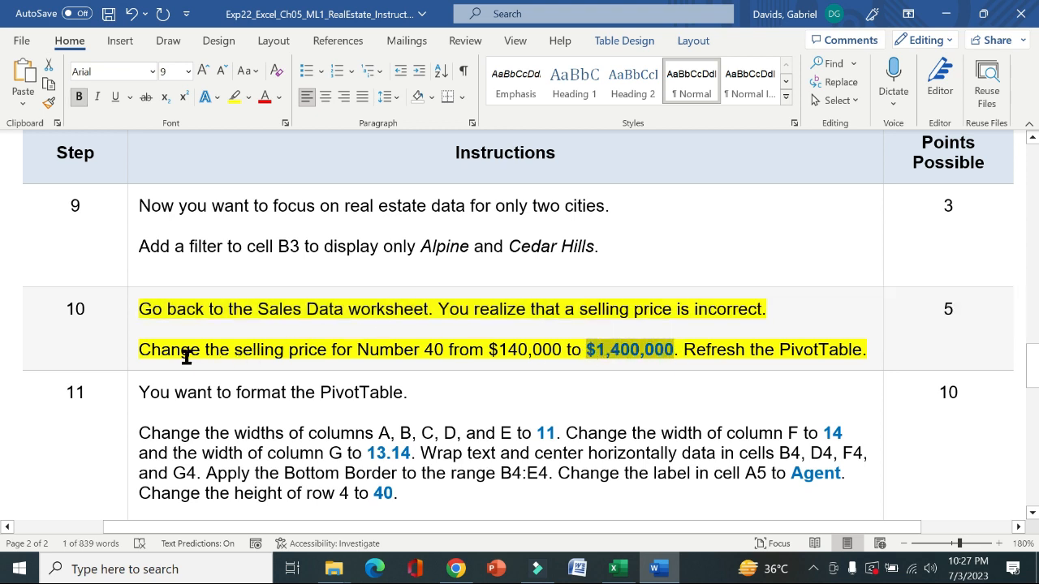
# Reread the step 10 instruction on the selling price for Number 40 in Word and return to the Excel workbook
pyautogui.moveTo(152, 349); pyautogui.dragTo(674, 353)
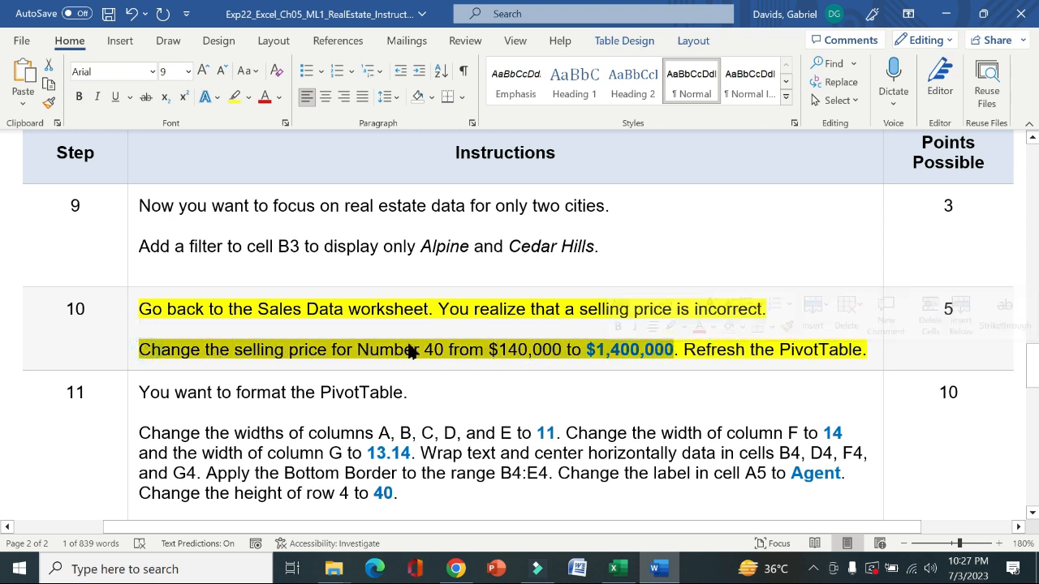
pyautogui.click(615, 570)
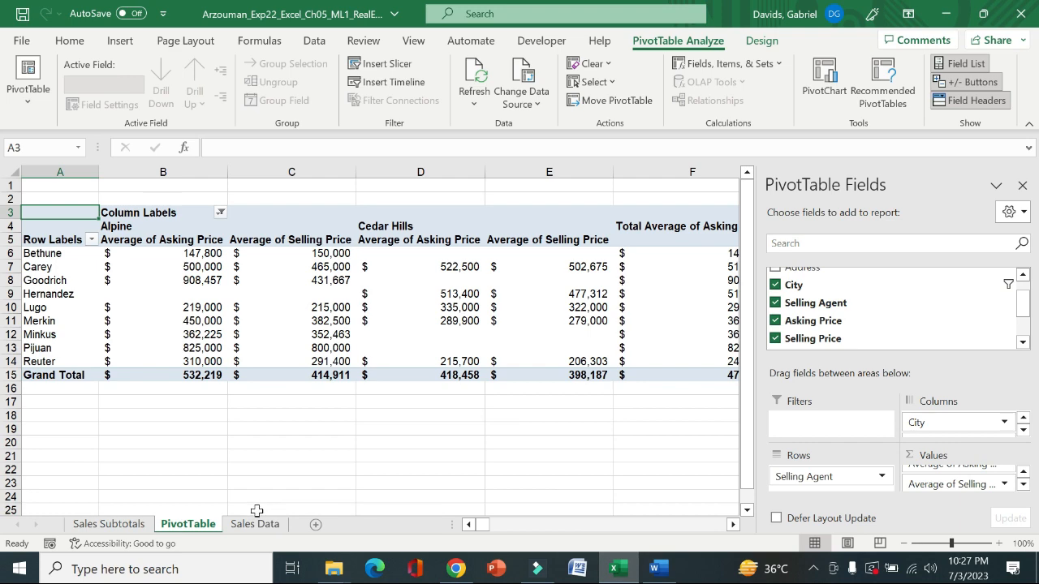
pyautogui.click(658, 569)
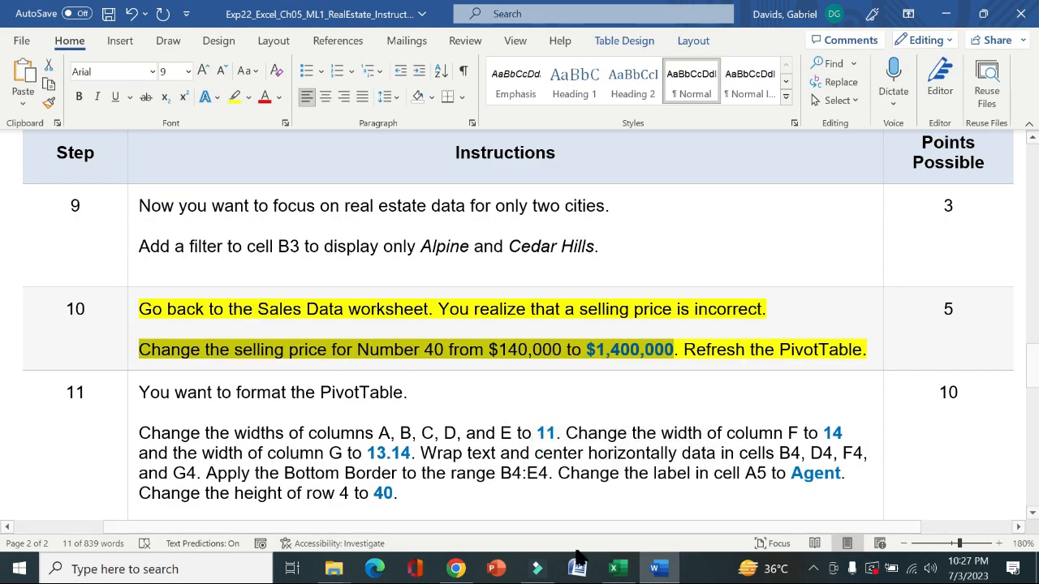
pyautogui.click(614, 571)
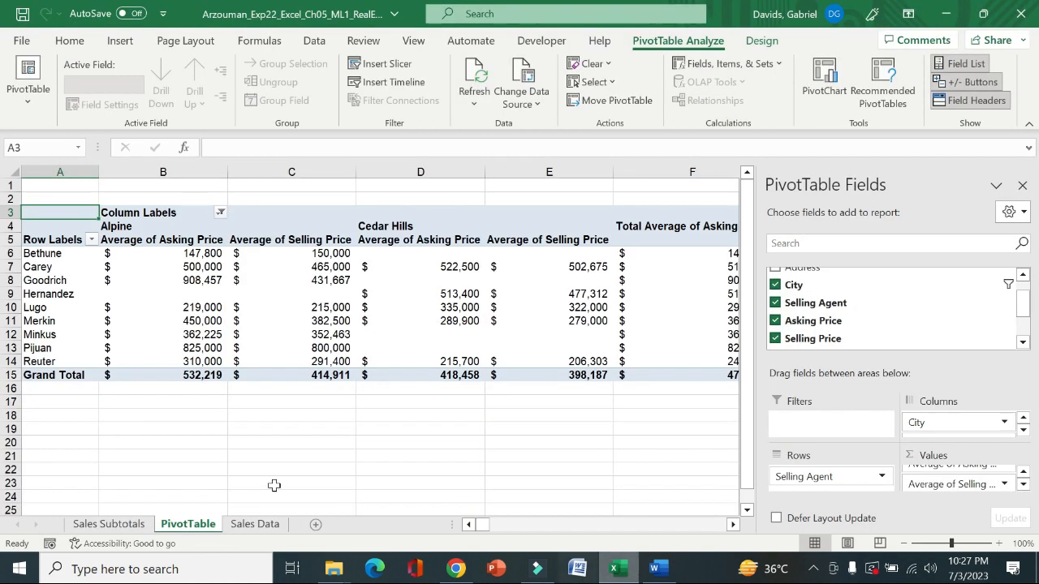
# On the Sales Data worksheet, replace the selling price for Number 40 in cell F43 with the copied value $1,400,000
pyautogui.click(256, 525)
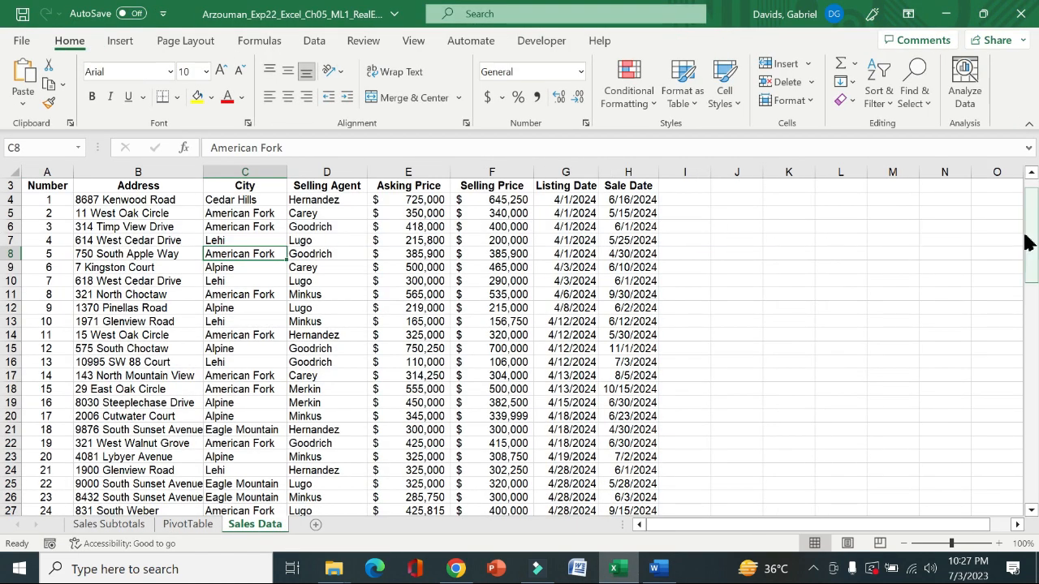
pyautogui.moveTo(1031, 233); pyautogui.dragTo(1031, 349)
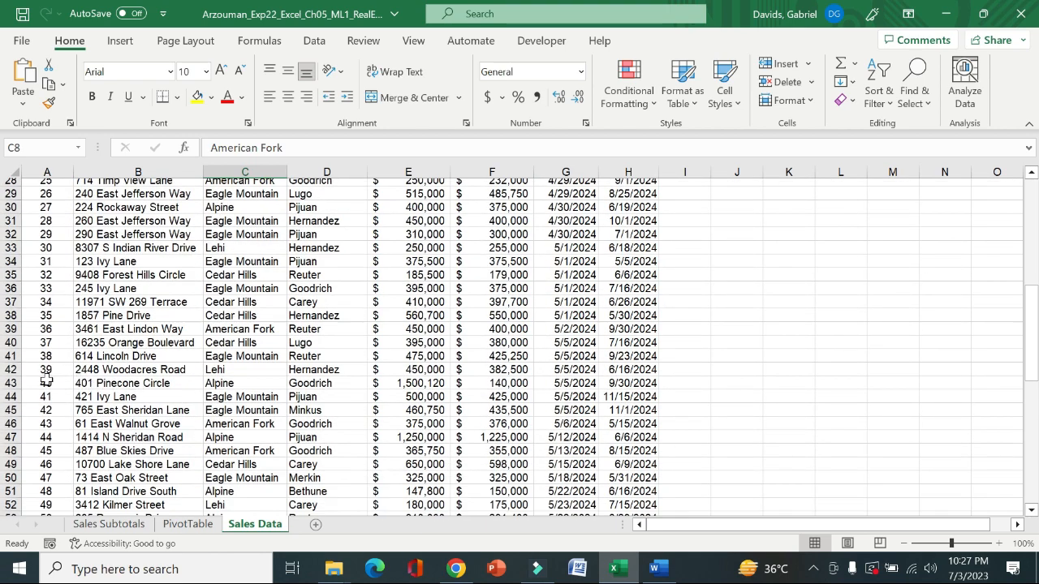
pyautogui.click(499, 384)
pyautogui.click(336, 143)
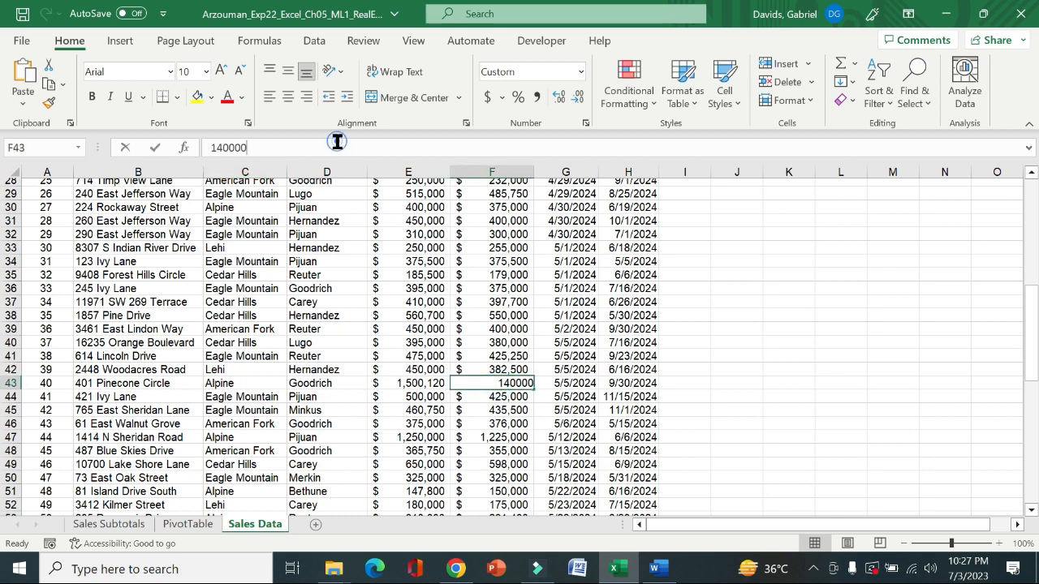
pyautogui.hotkey('ctrl', 'a')
pyautogui.hotkey('ctrl', 'v')
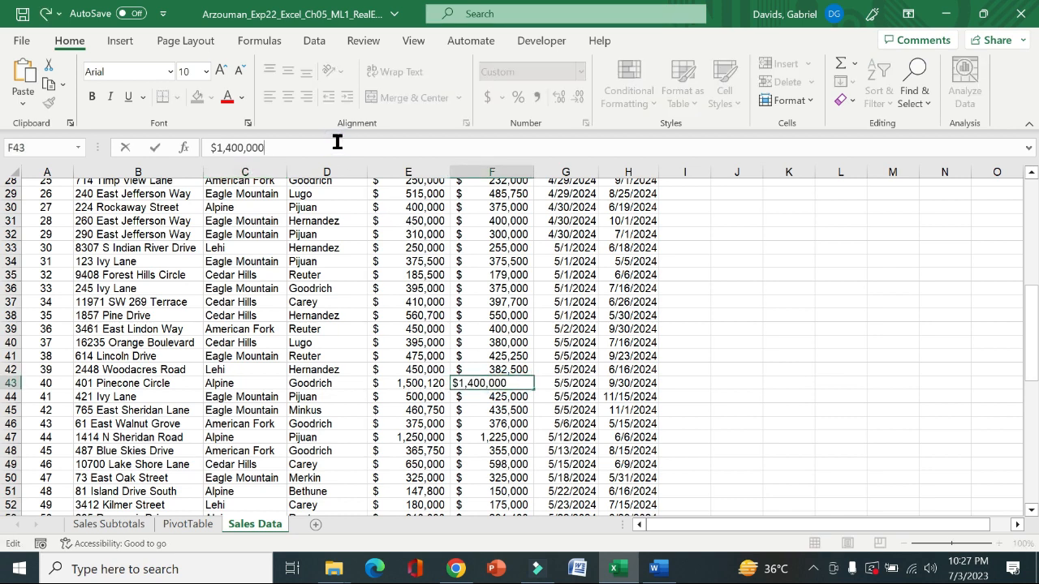
pyautogui.press('Return')
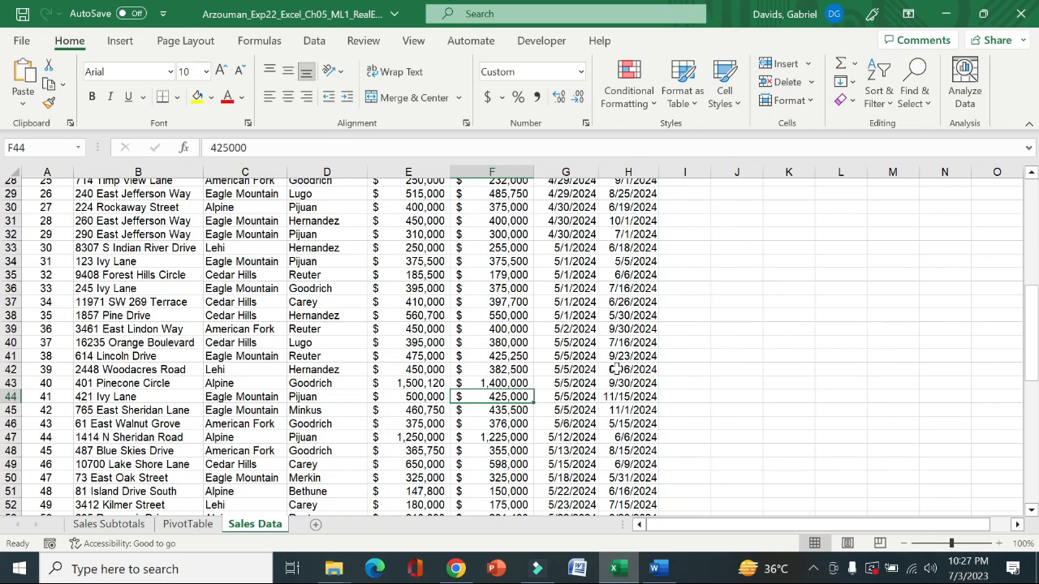
# Read the step 10 instruction on refreshing the PivotTable in Word and return to the Excel workbook
pyautogui.click(654, 569)
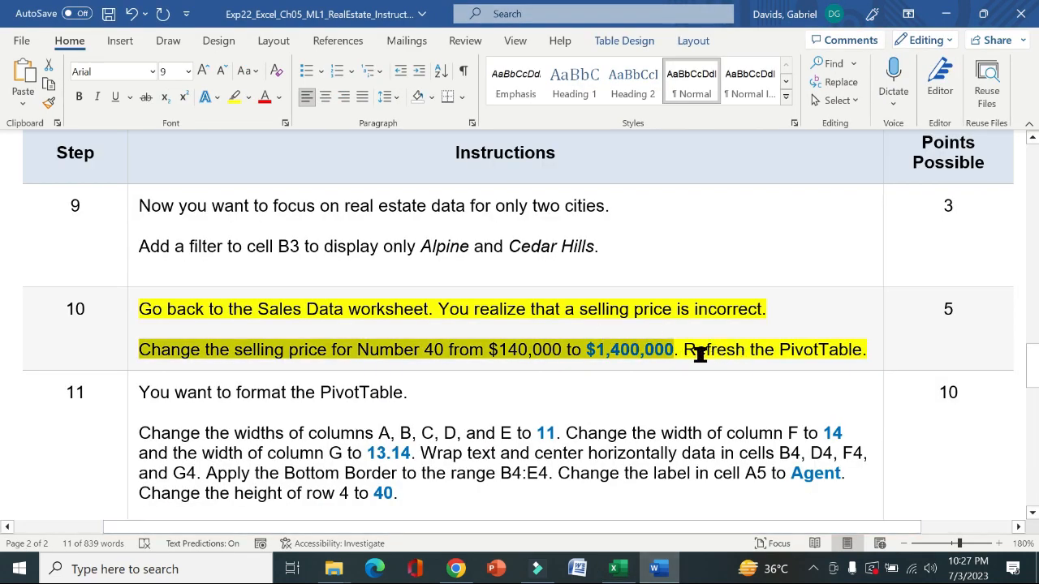
pyautogui.moveTo(688, 350); pyautogui.dragTo(866, 350)
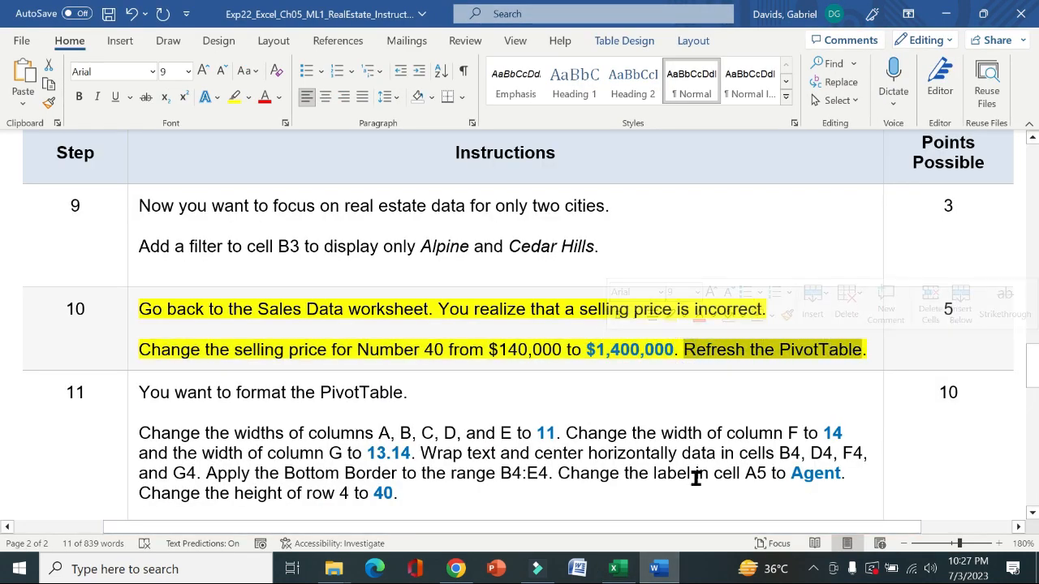
pyautogui.click(614, 569)
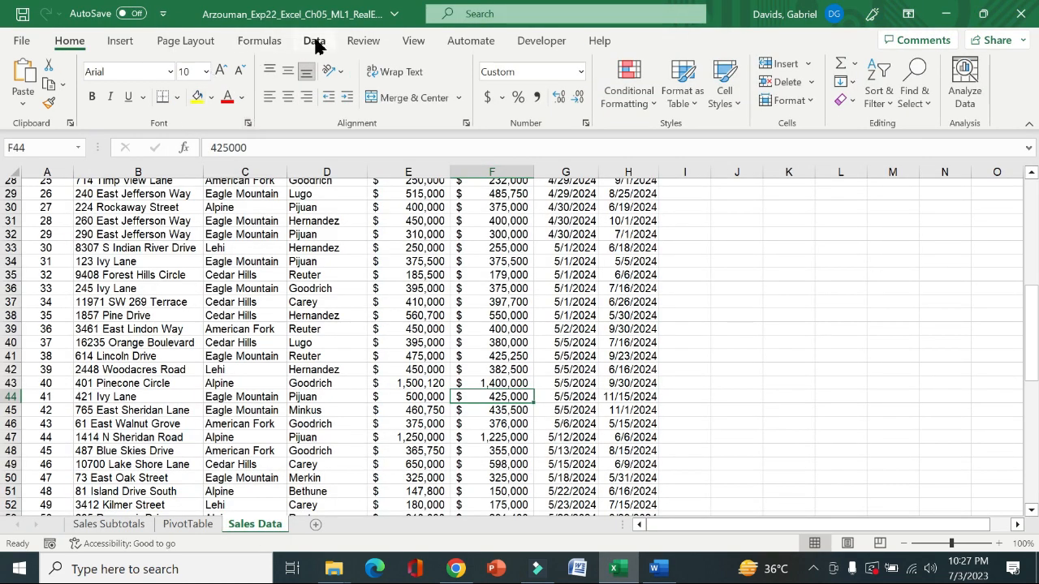
pyautogui.click(316, 42)
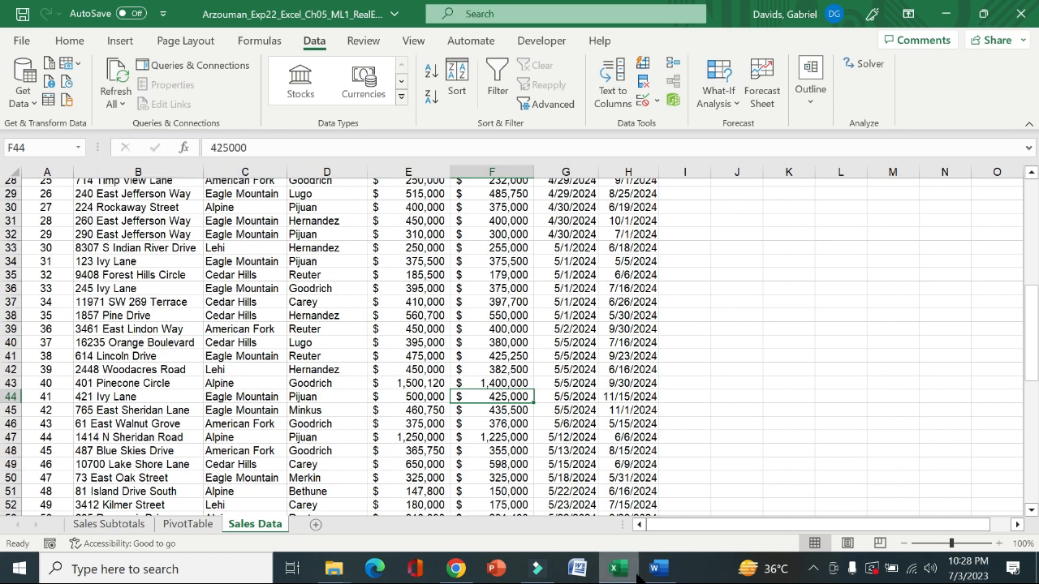
pyautogui.click(654, 568)
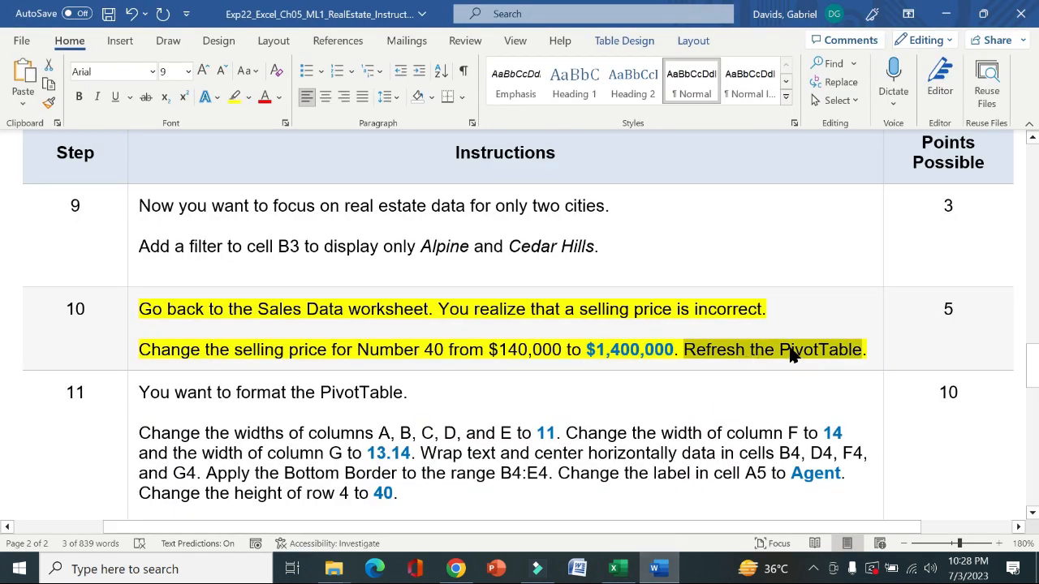
pyautogui.click(613, 568)
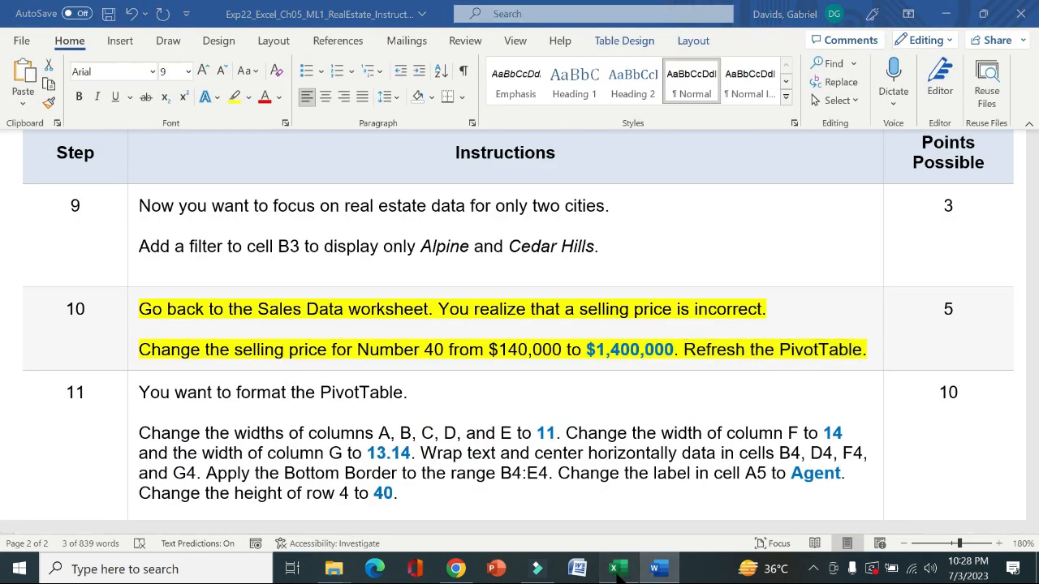
# Refresh the PivotTable on the PivotTable worksheet with the corrected sales data
pyautogui.moveTo(1034, 328); pyautogui.dragTo(7, 173)
pyautogui.click(194, 526)
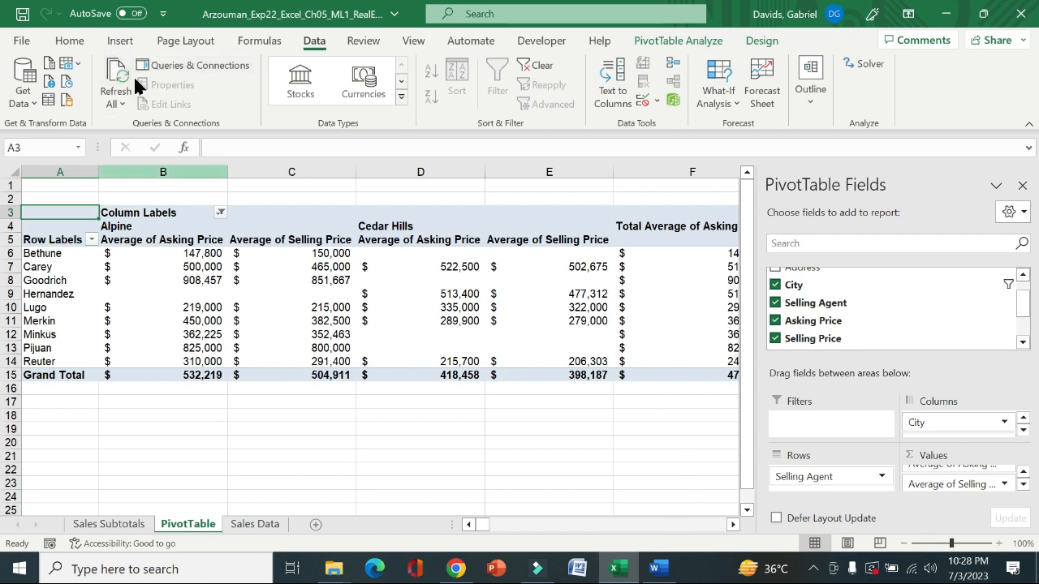
pyautogui.click(117, 104)
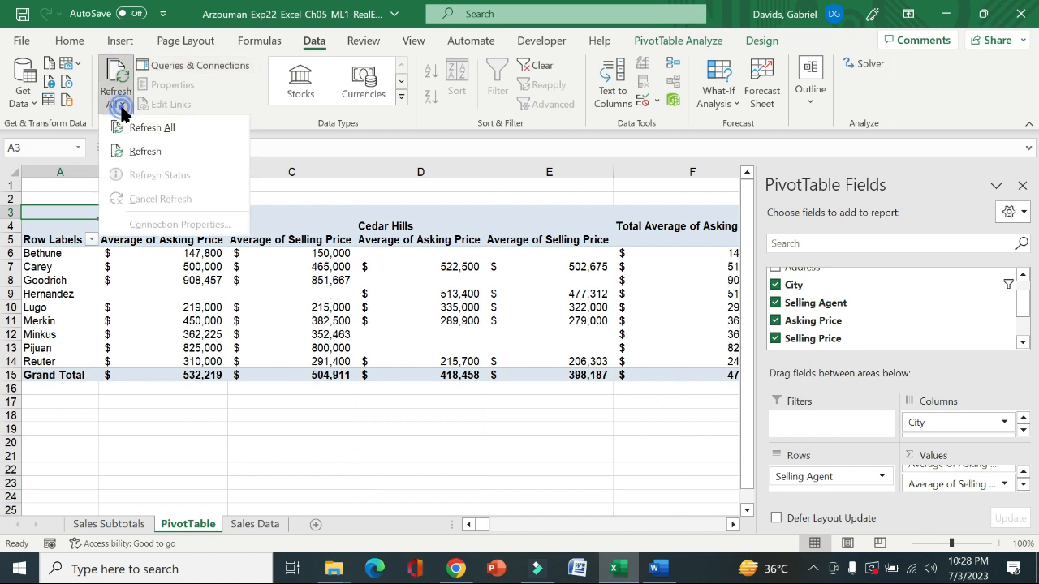
pyautogui.click(140, 152)
# Switch to Word, clear the highlight from the step 10 instructions and highlight the step 11 formatting instructions in yellow
pyautogui.click(653, 569)
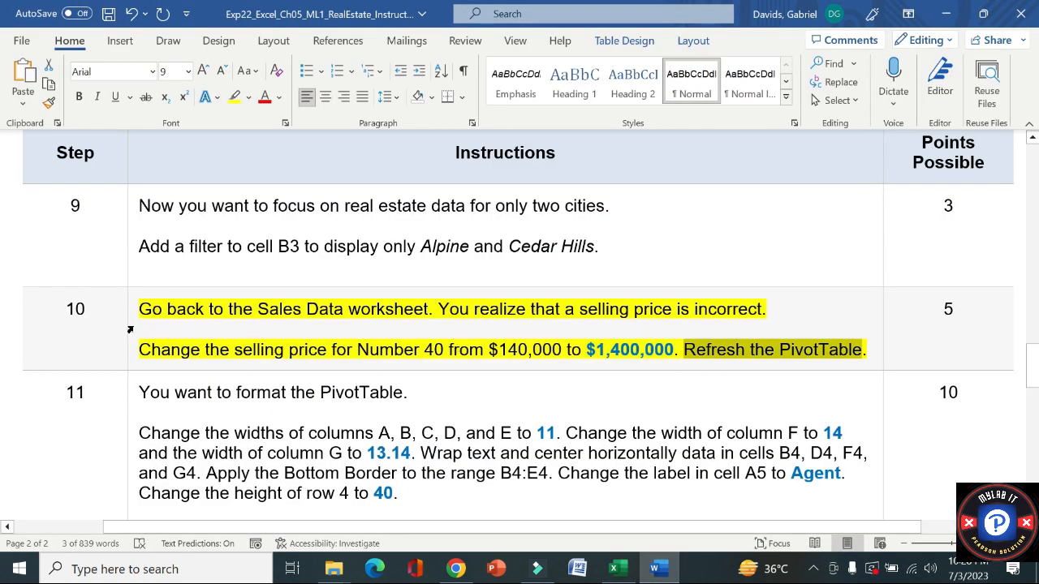
pyautogui.click(130, 330)
pyautogui.click(195, 300)
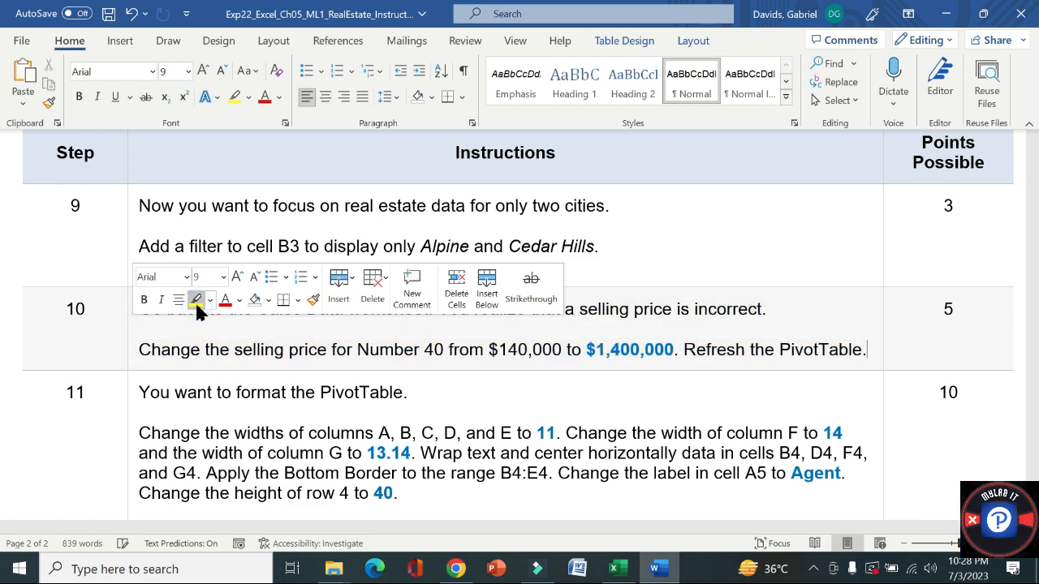
pyautogui.scroll(-5, 1, 369)
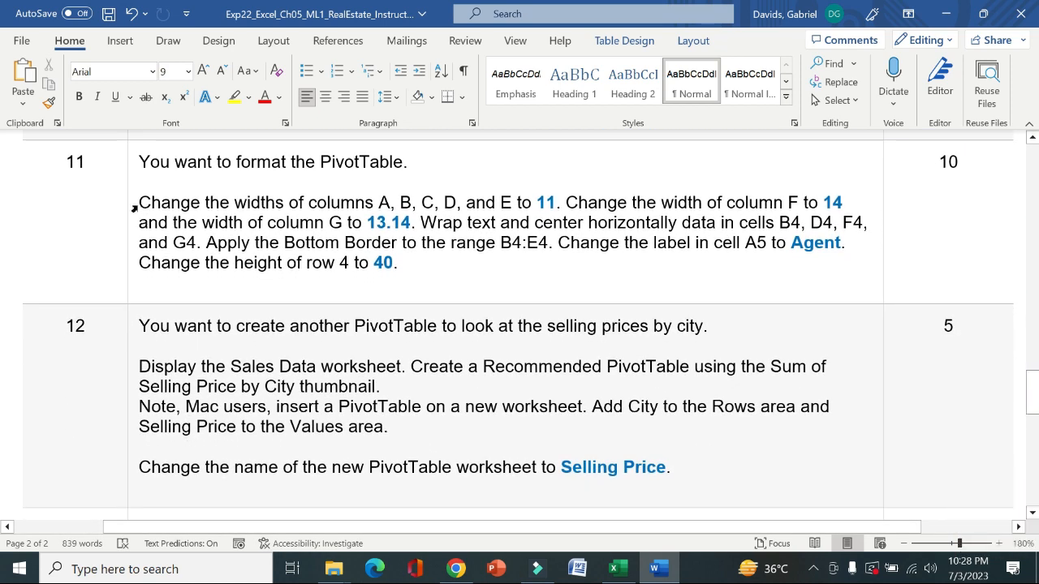
pyautogui.click(133, 208)
pyautogui.click(195, 176)
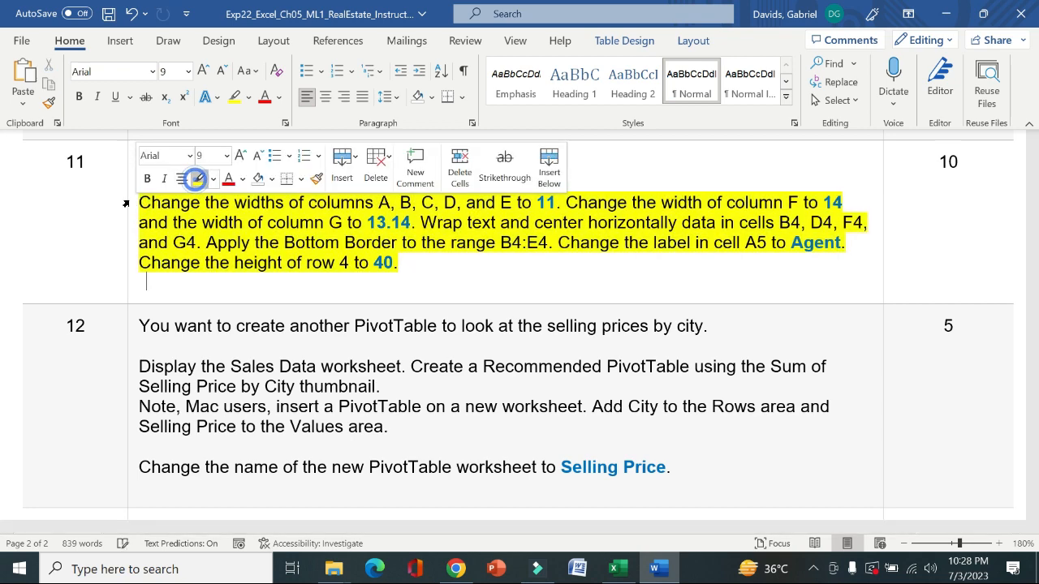
pyautogui.press('Right')
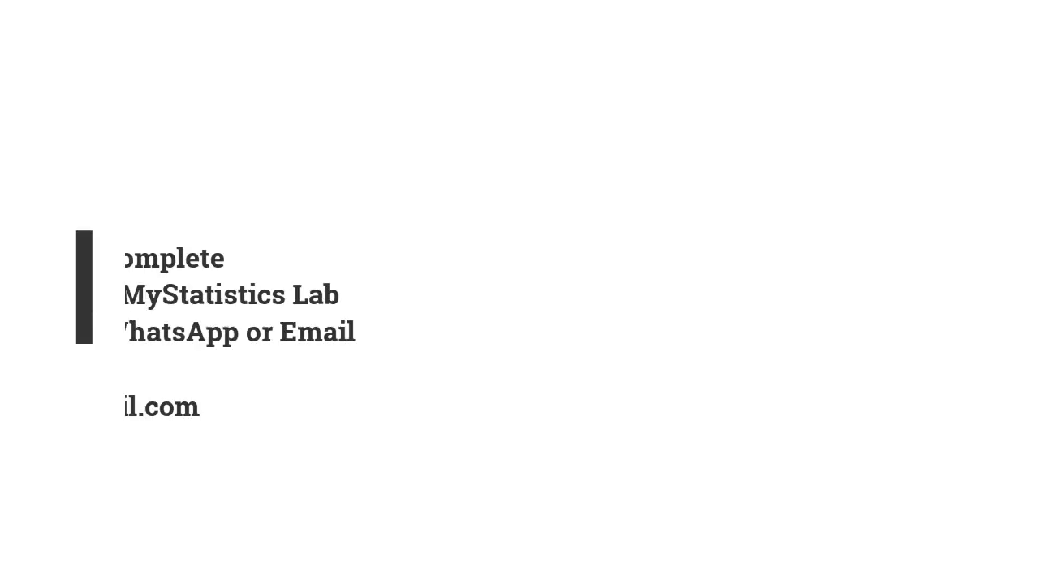